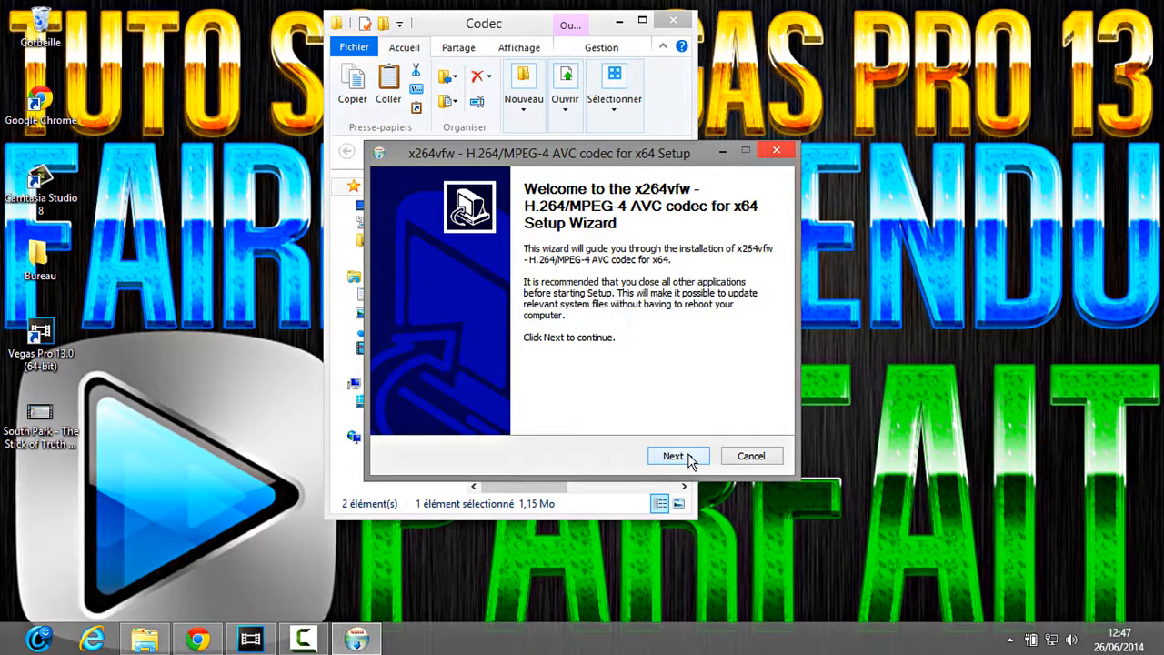
pyautogui.click(678, 456)
pyautogui.click(684, 458)
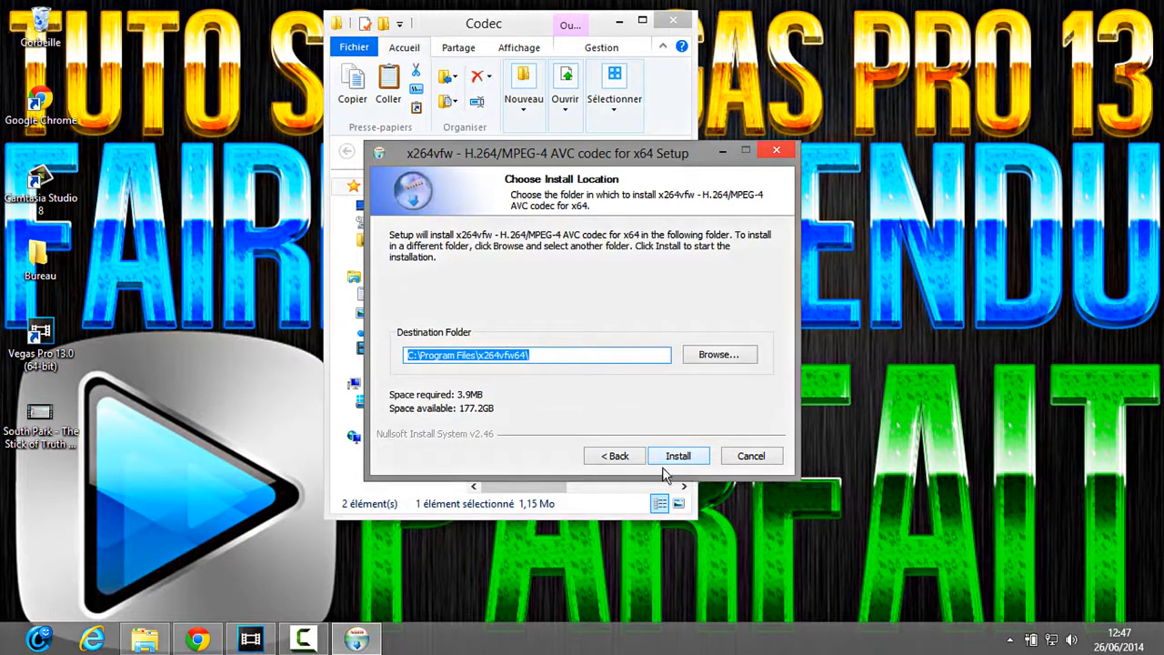
pyautogui.click(775, 153)
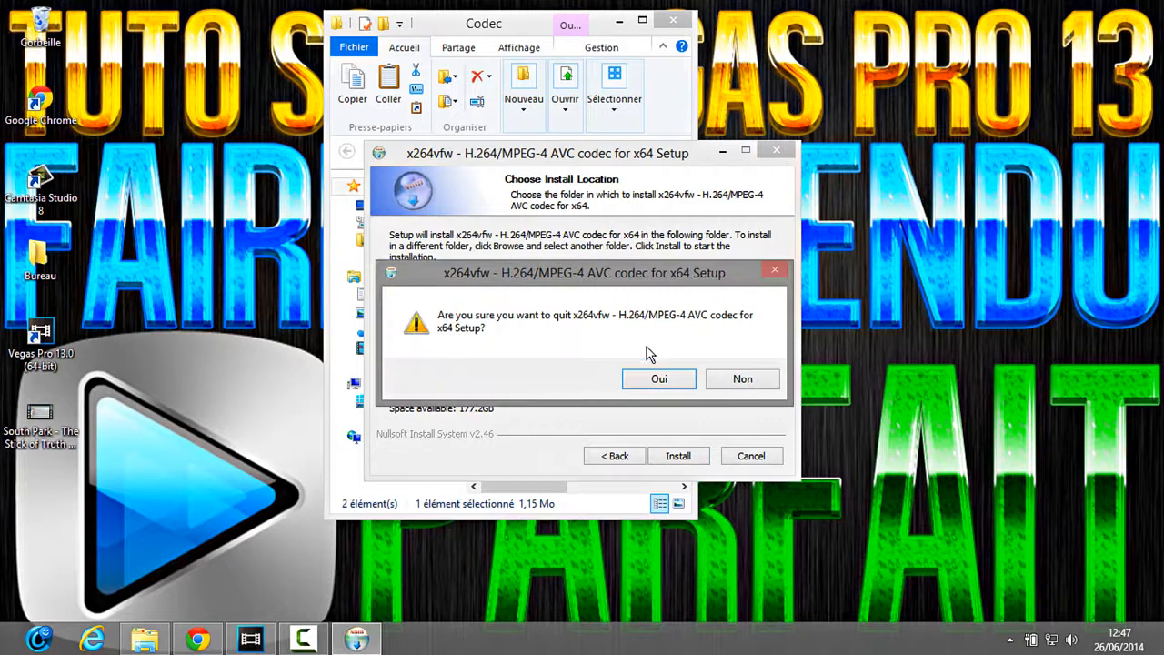
pyautogui.click(660, 380)
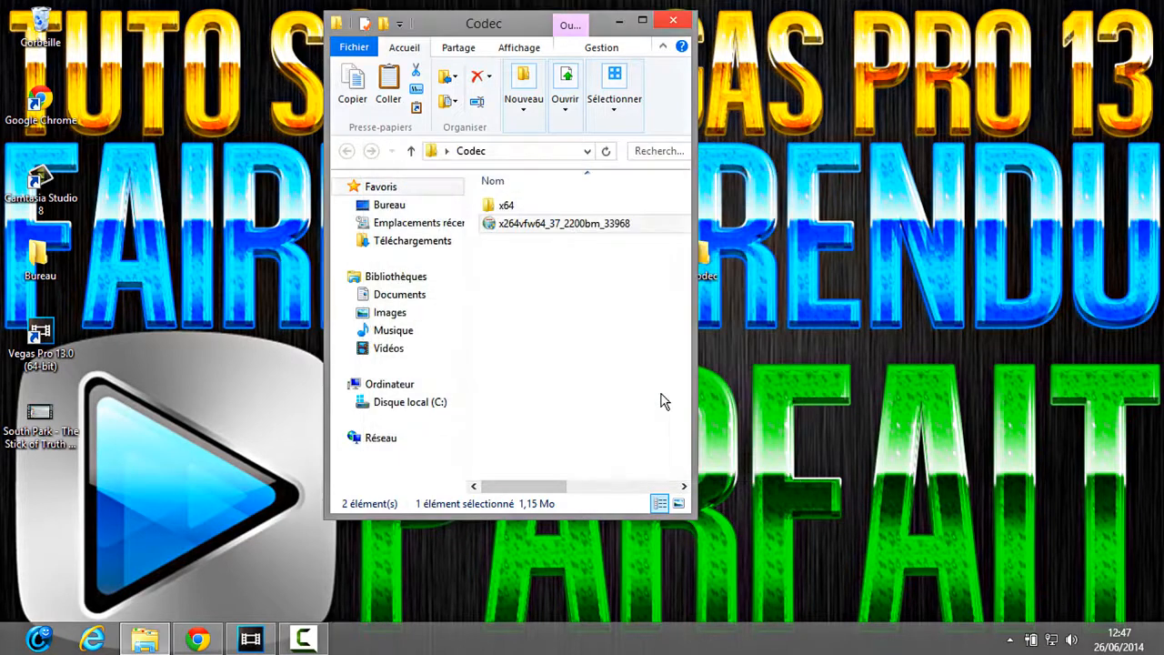
pyautogui.click(546, 206)
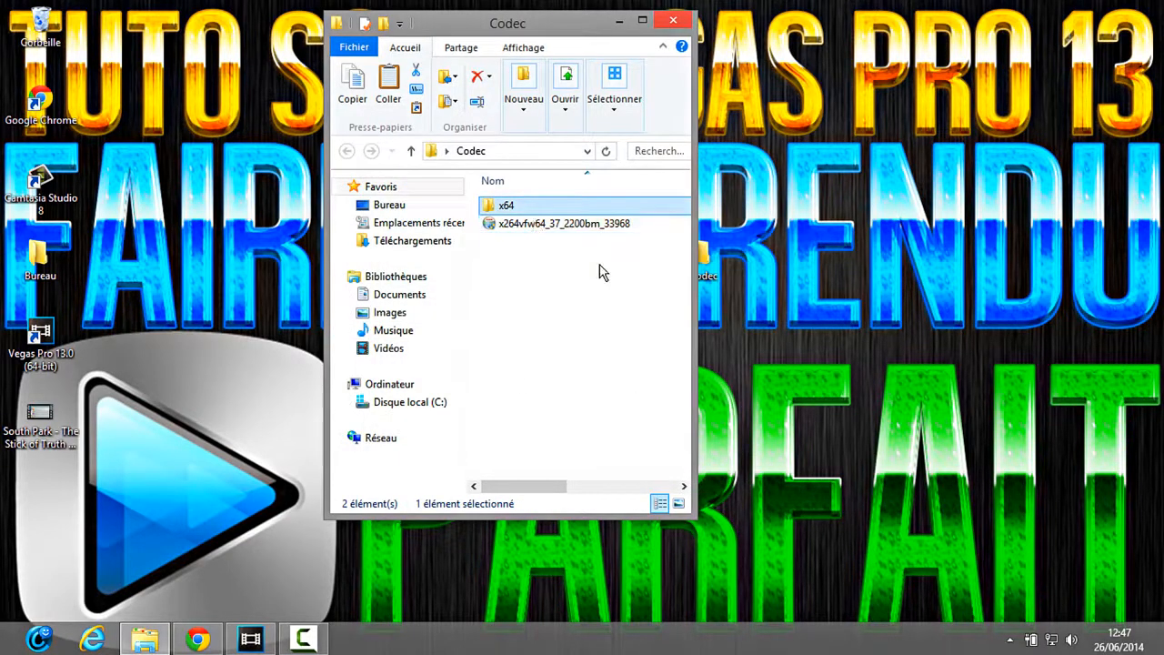
pyautogui.click(593, 224)
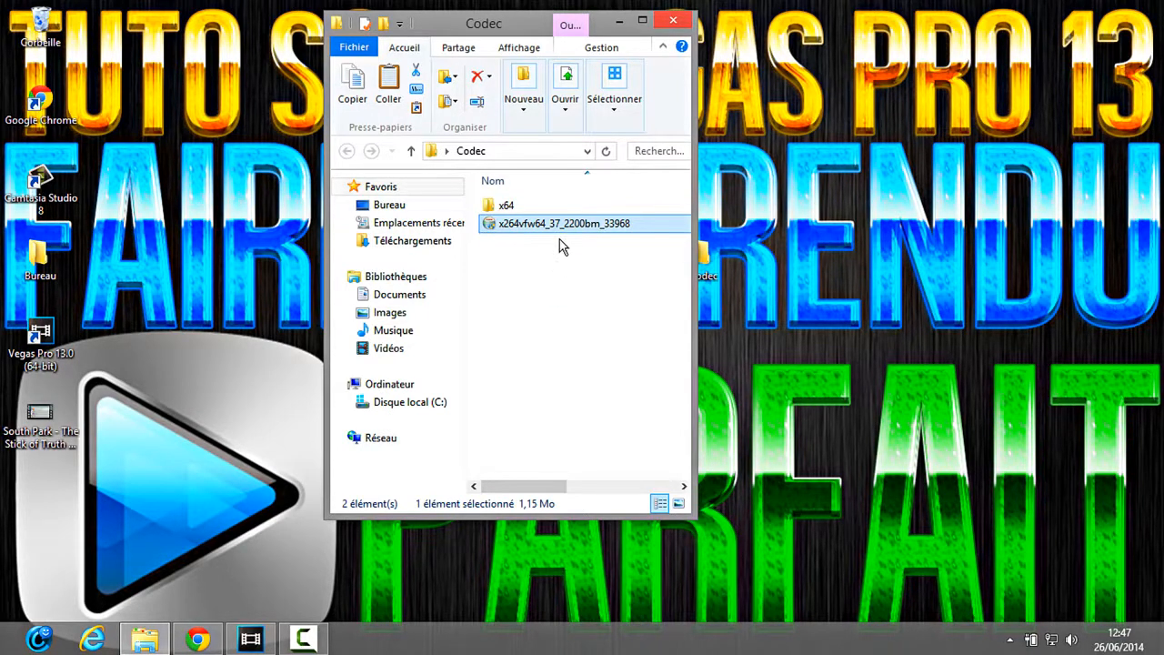
pyautogui.click(558, 297)
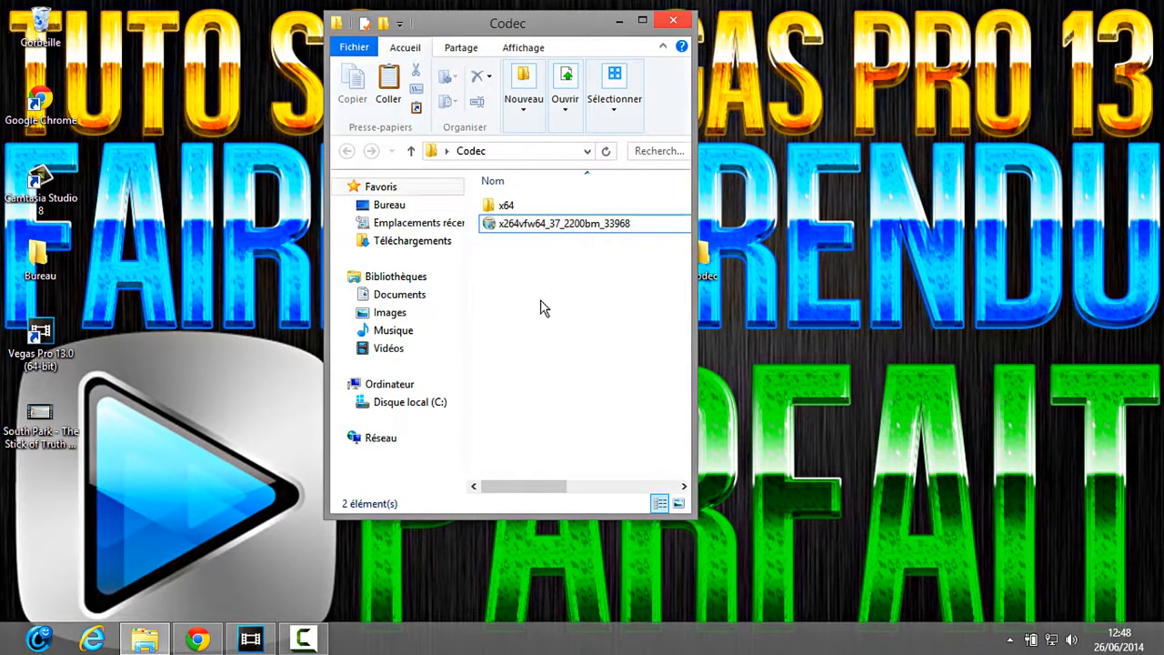
pyautogui.click(561, 227)
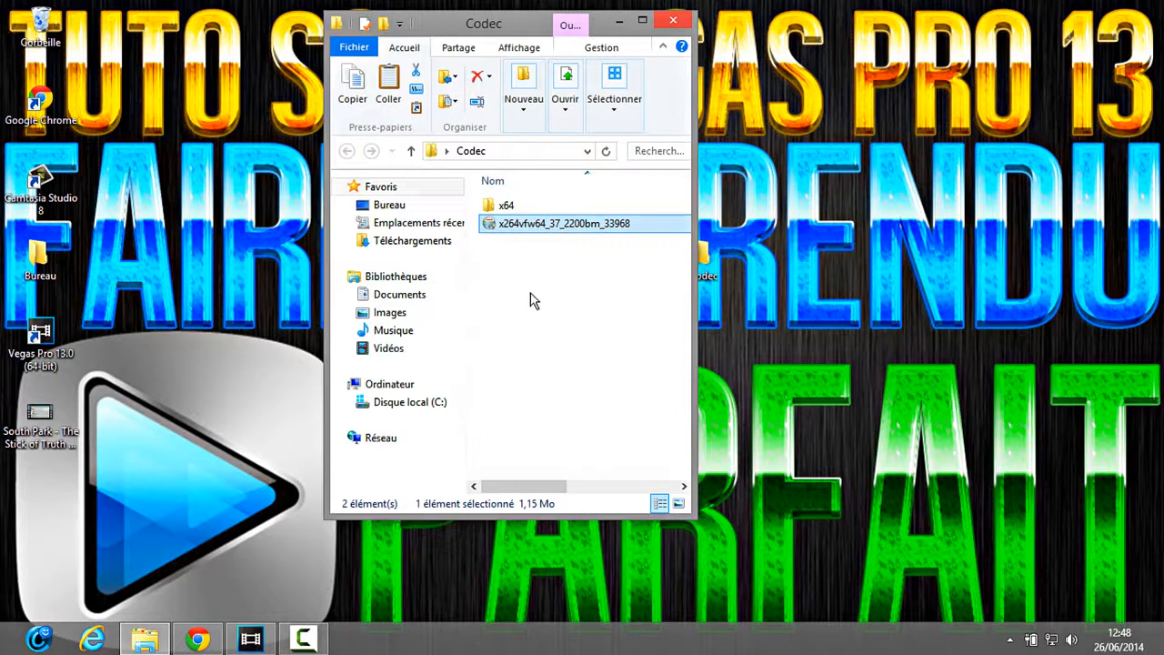
pyautogui.moveTo(527, 303); pyautogui.dragTo(475, 168)
pyautogui.click(519, 268)
pyautogui.click(522, 224)
pyautogui.click(516, 211)
pyautogui.click(516, 238)
pyautogui.click(514, 227)
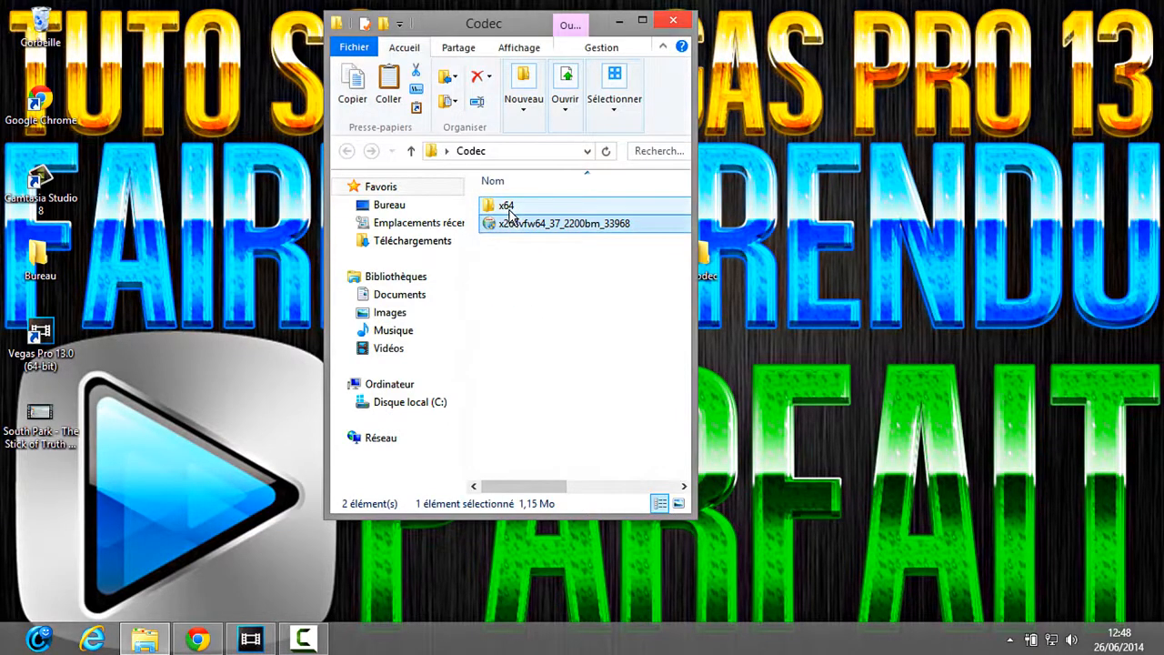
# Open the x64 folder inside the Codec folder and move its window slightly lower.
pyautogui.click(511, 209)
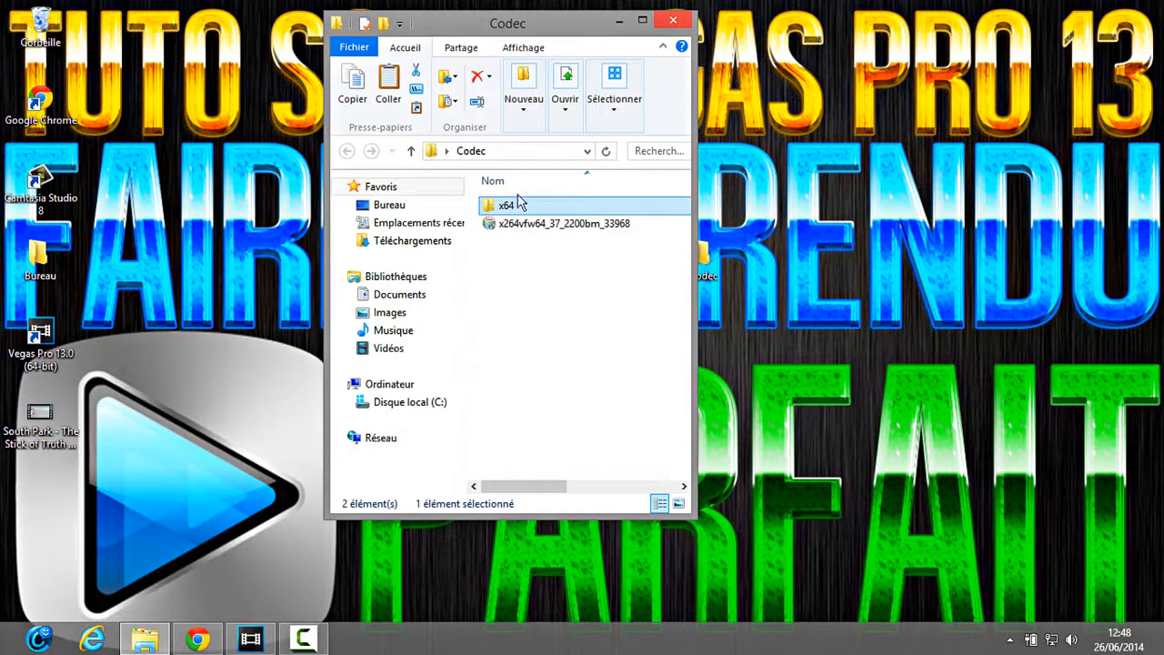
pyautogui.doubleClick(518, 204)
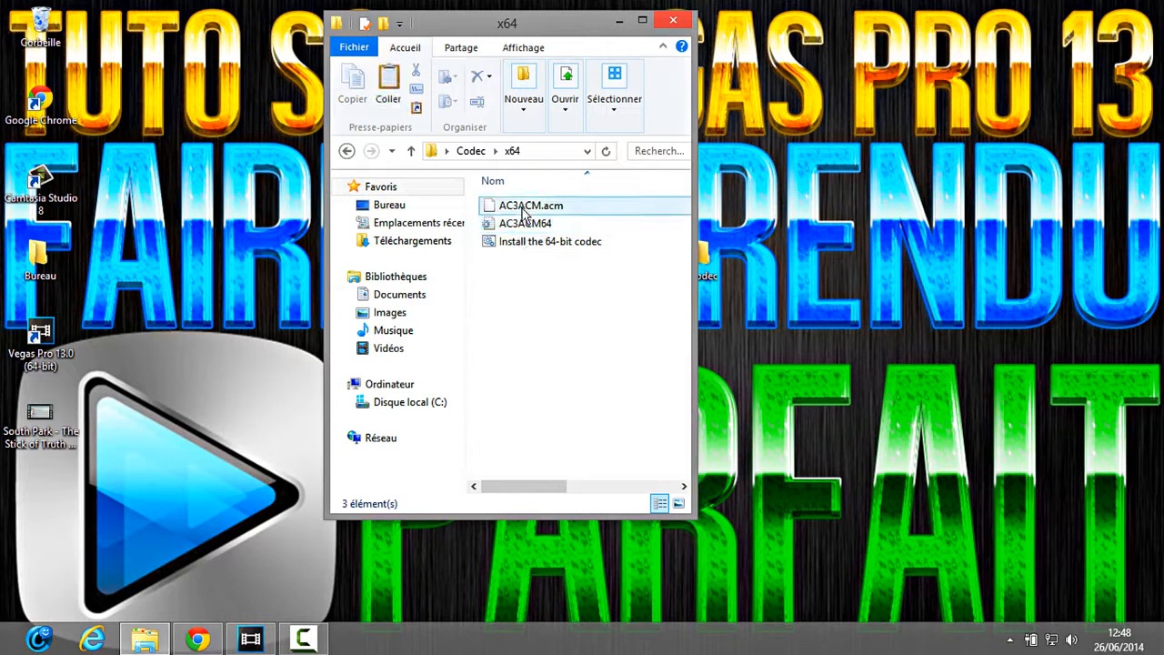
pyautogui.moveTo(493, 23); pyautogui.dragTo(508, 55)
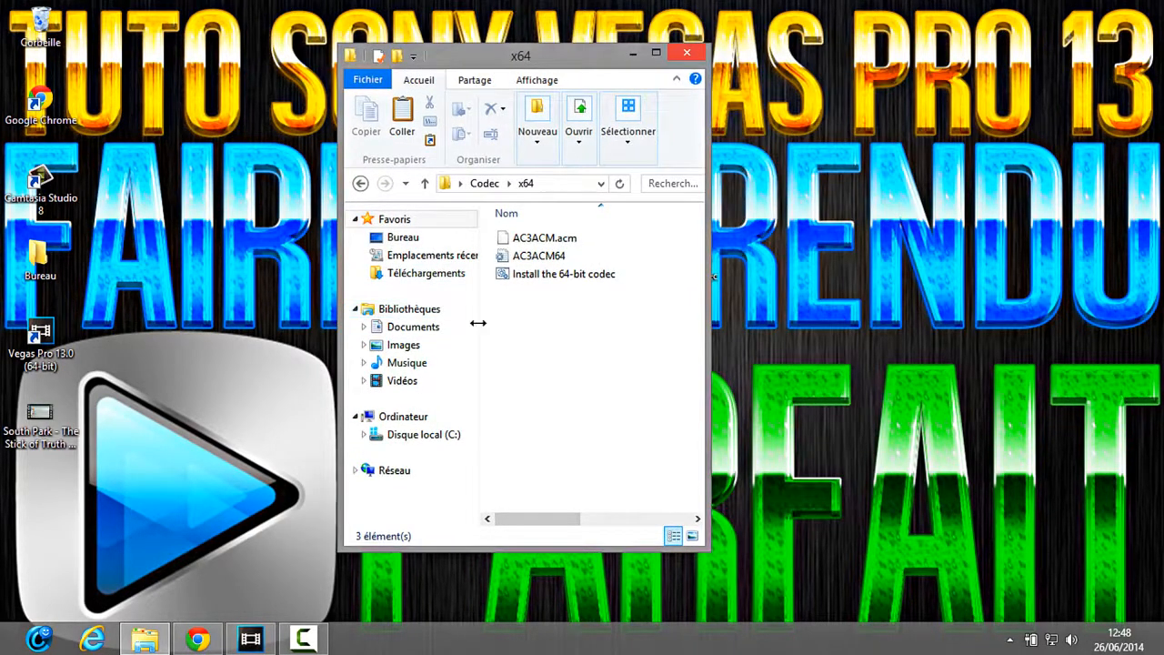
# Look at the available actions for the Install the 64-bit codec and AC3ACM64 files without running any.
pyautogui.click(535, 280)
pyautogui.rightClick(535, 284)
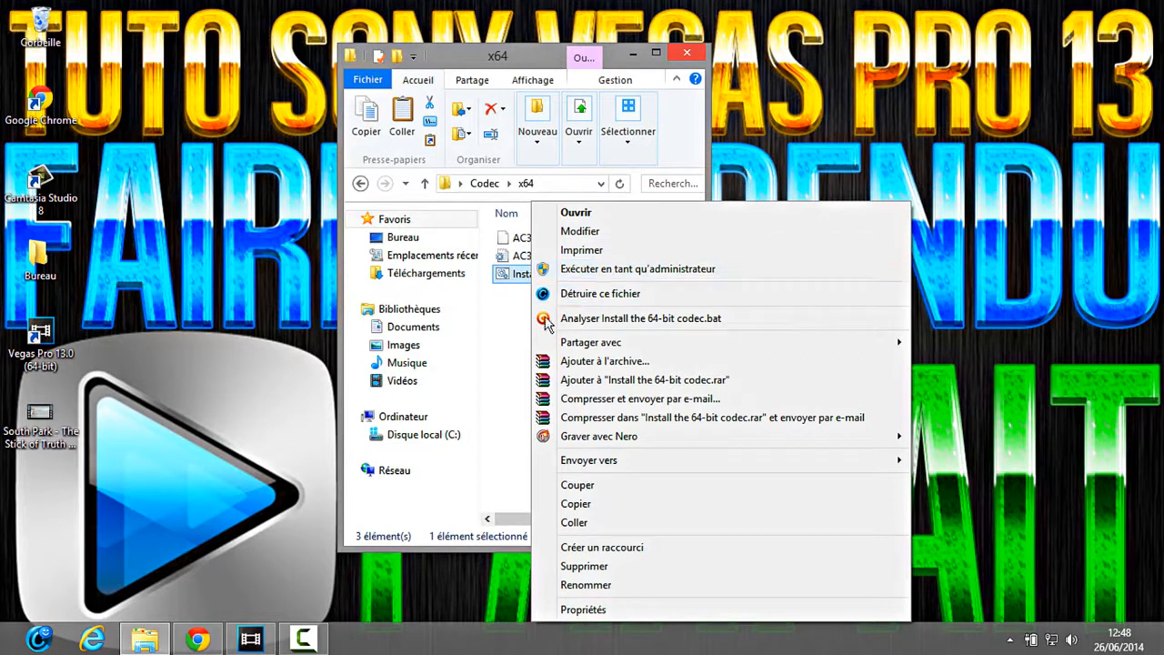
pyautogui.click(503, 359)
pyautogui.click(525, 258)
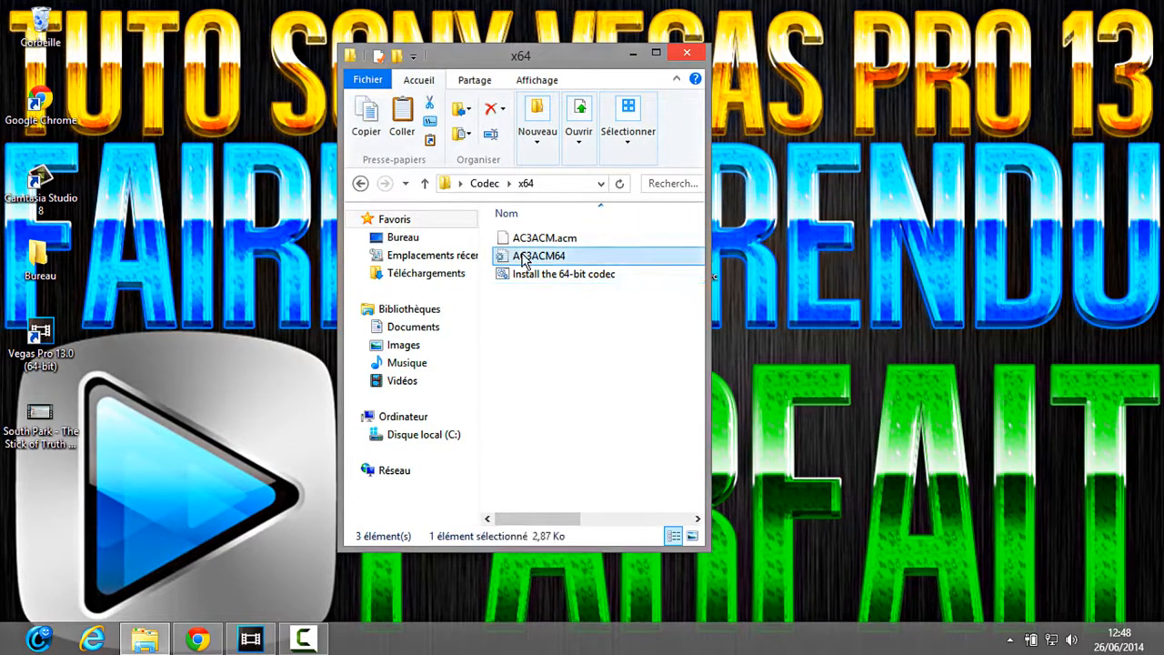
pyautogui.rightClick(524, 259)
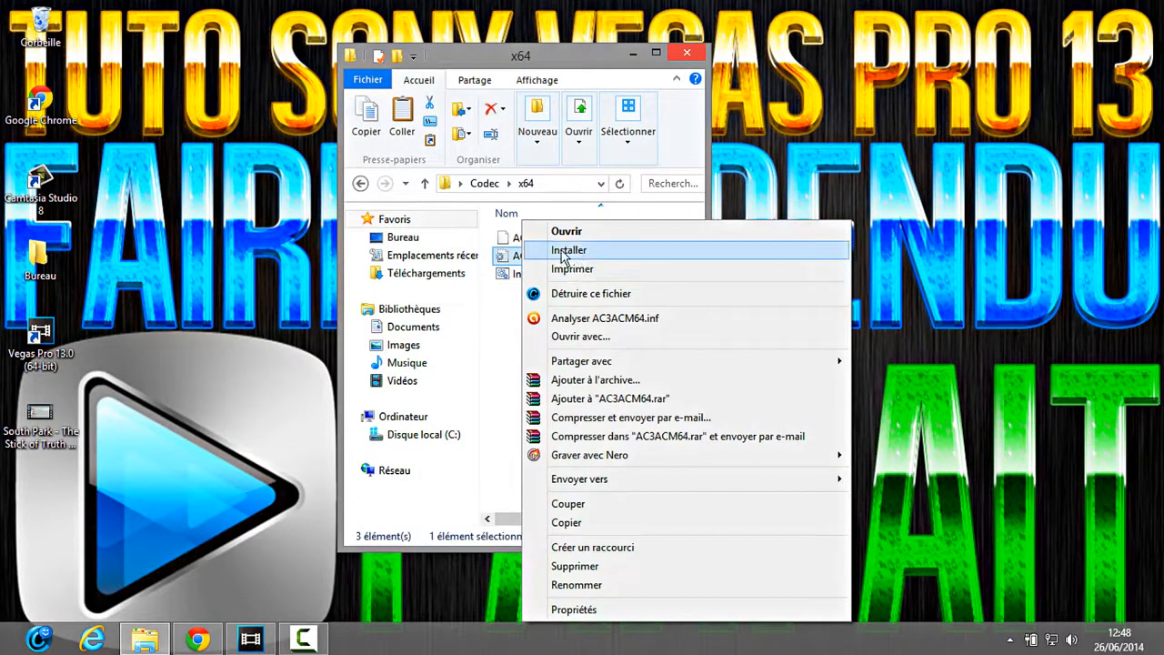
pyautogui.click(505, 314)
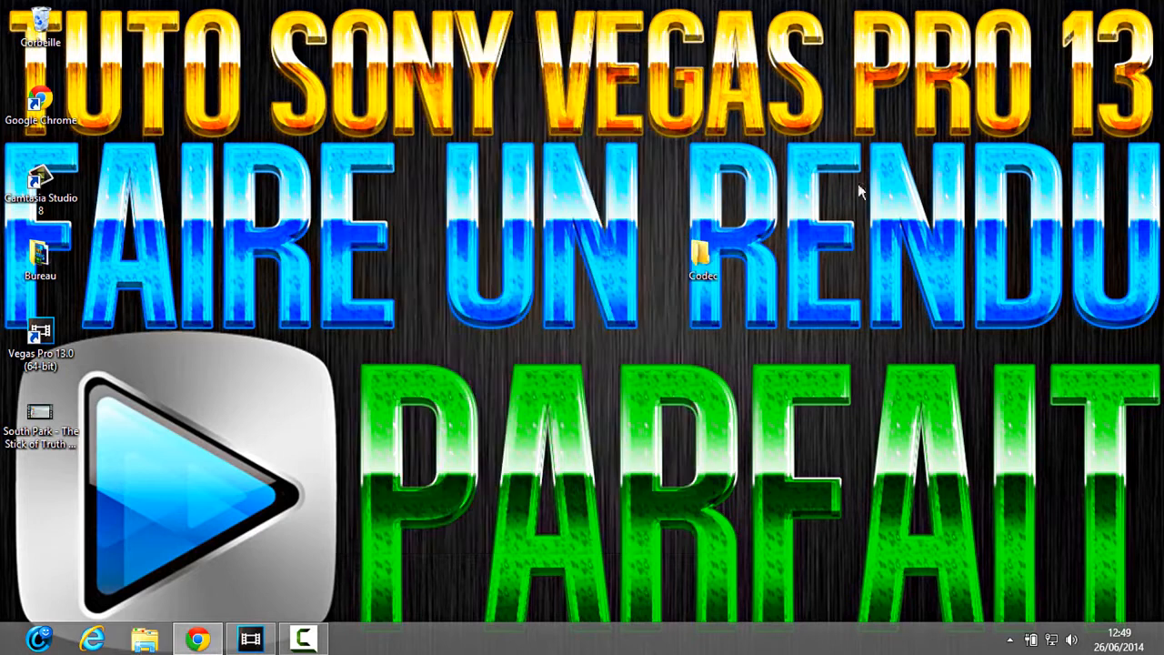
# Move the Codec folder on the desktop into the icon column, below the South Park video.
pyautogui.moveTo(703, 262); pyautogui.dragTo(116, 475)
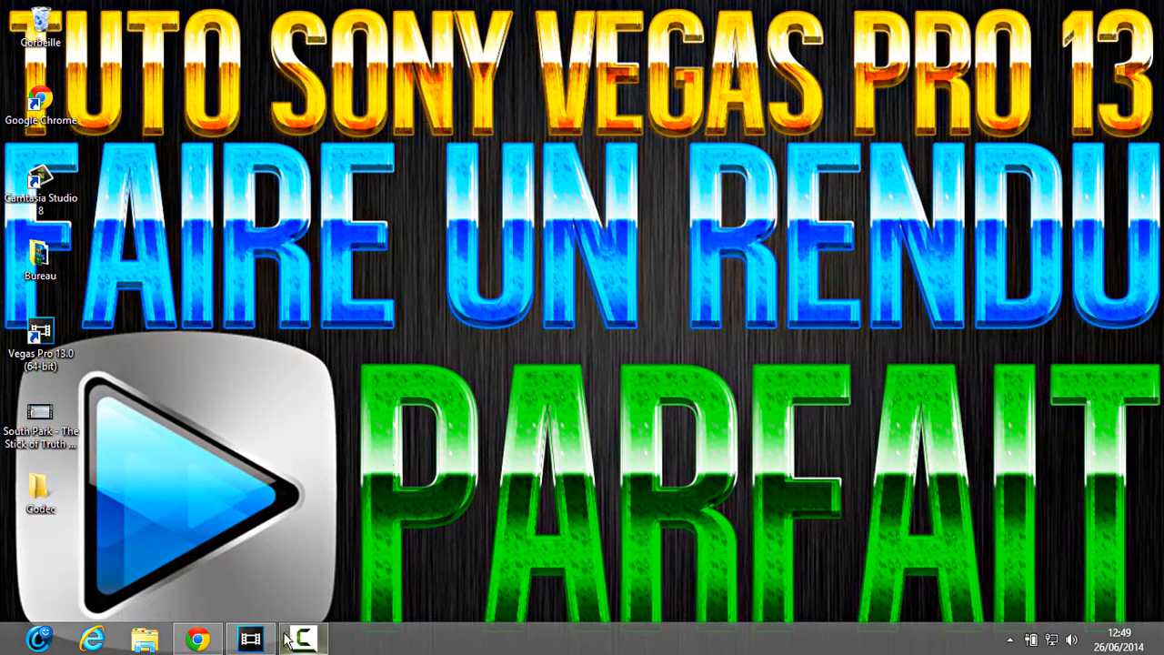
# Switch to Vegas Pro and delete the existing video track and audio track from the project.
pyautogui.click(250, 639)
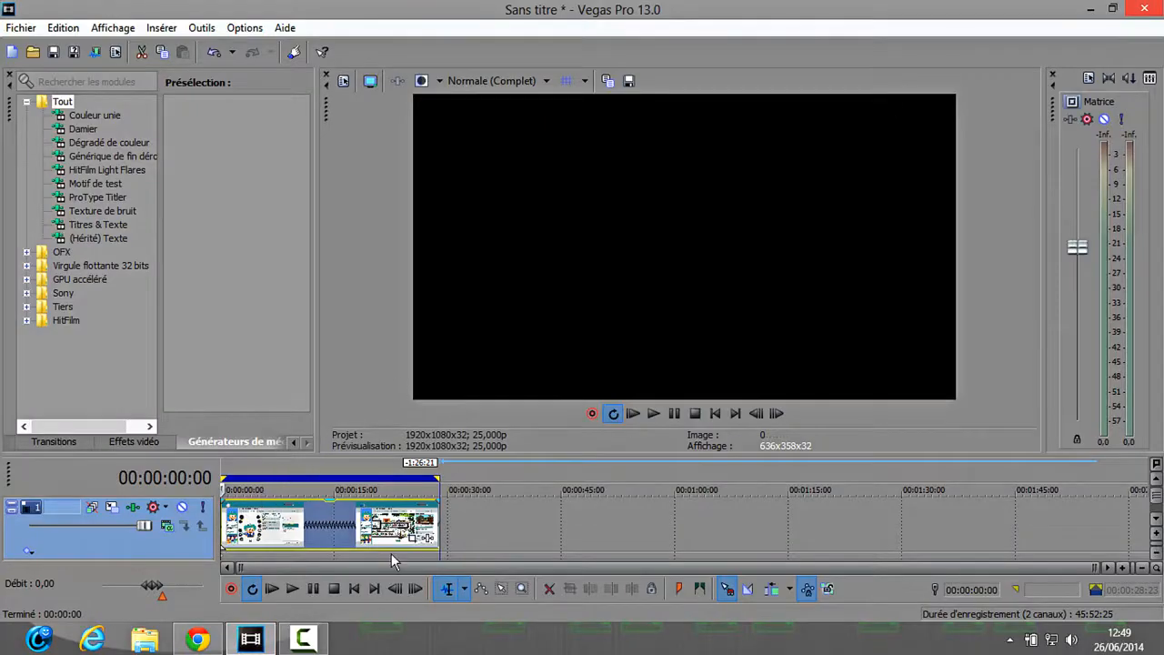
pyautogui.rightClick(130, 540)
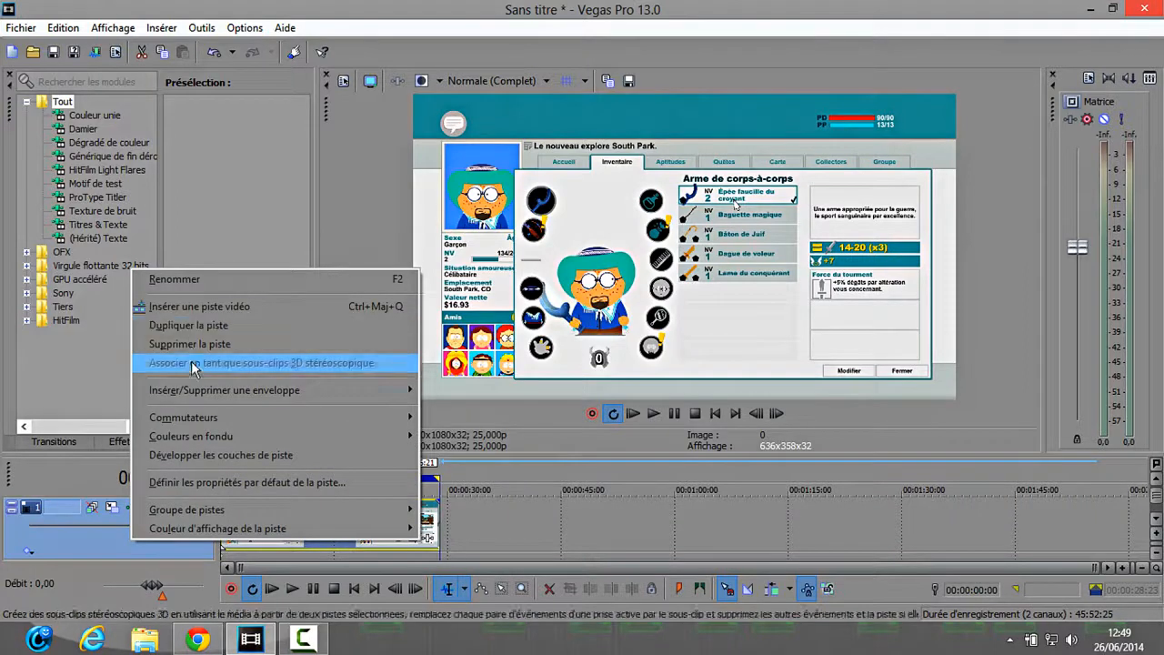
pyautogui.click(189, 342)
pyautogui.rightClick(171, 537)
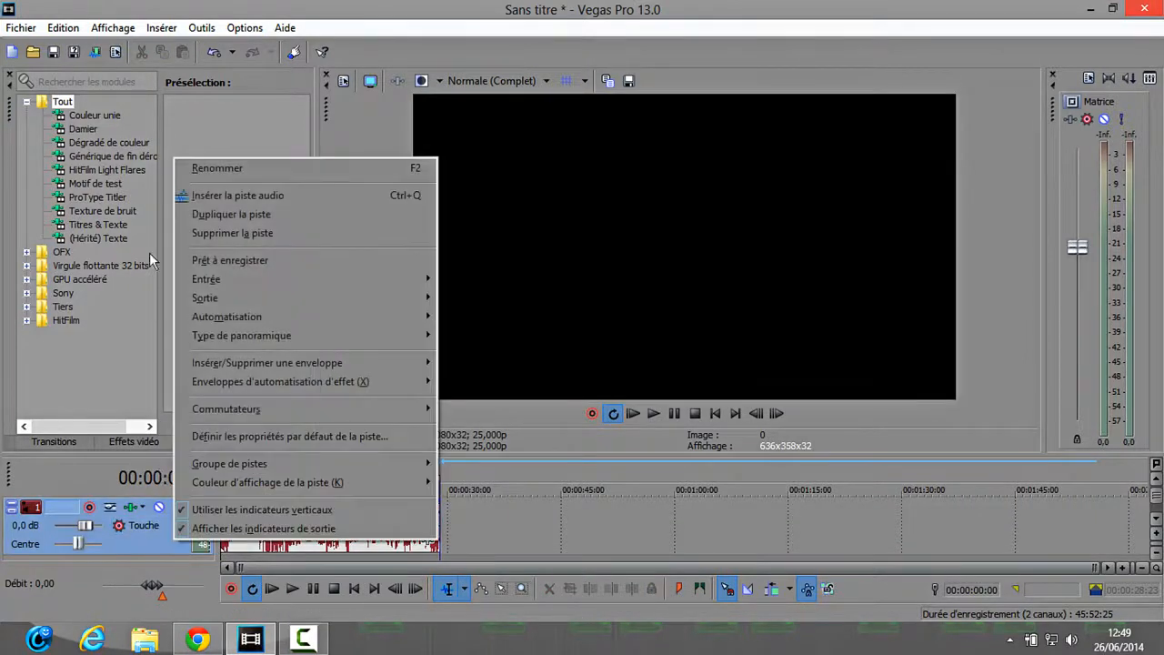
pyautogui.click(218, 235)
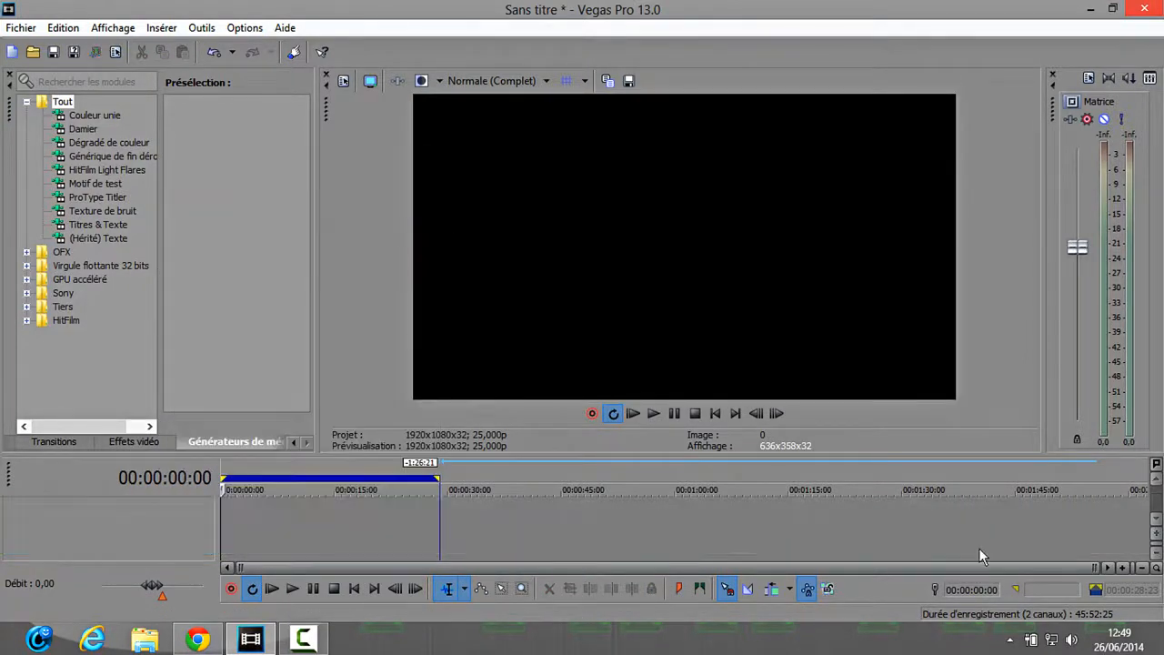
# Add the South Park - The Stick of Truth video from the desktop to the empty timeline and enlarge the track area.
pyautogui.click(1094, 8)
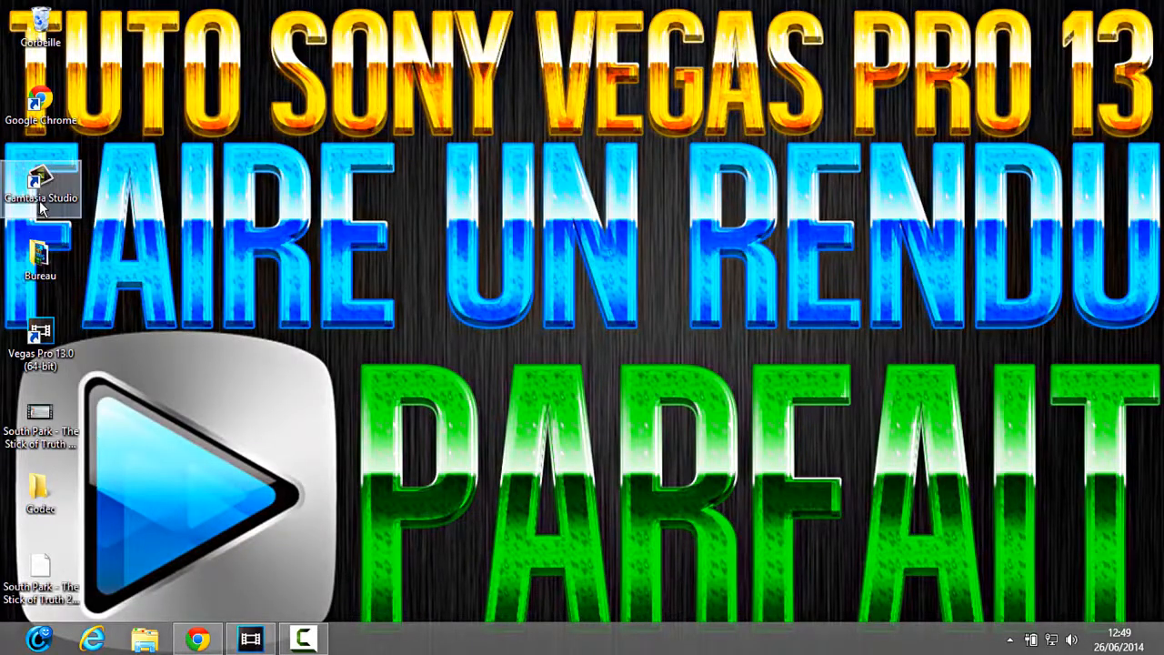
pyautogui.click(41, 434)
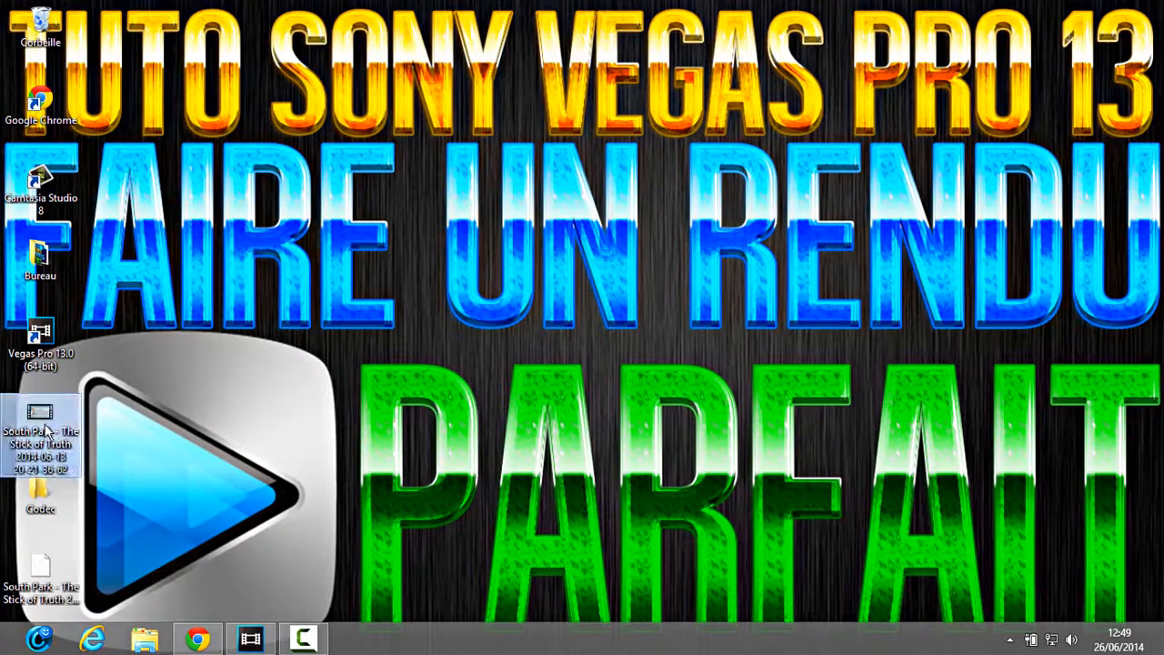
pyautogui.moveTo(32, 441); pyautogui.dragTo(398, 495)
pyautogui.moveTo(211, 525); pyautogui.dragTo(211, 525)
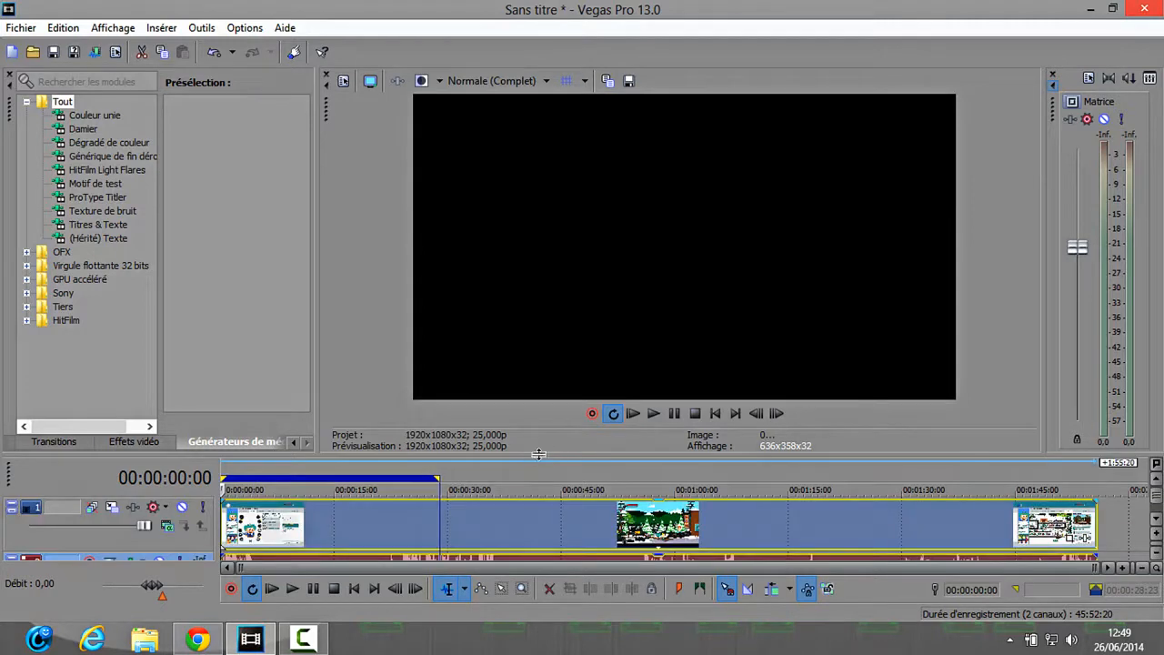
pyautogui.moveTo(555, 454); pyautogui.dragTo(540, 426)
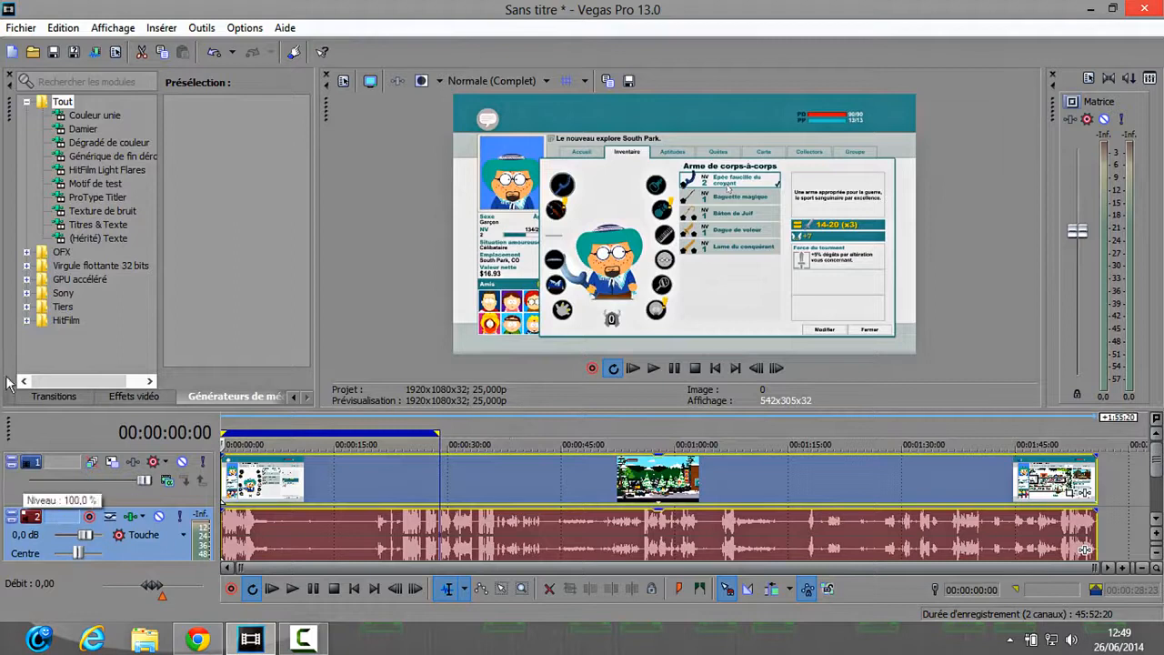
# Open the project properties and check the video frame width and height.
pyautogui.click(116, 54)
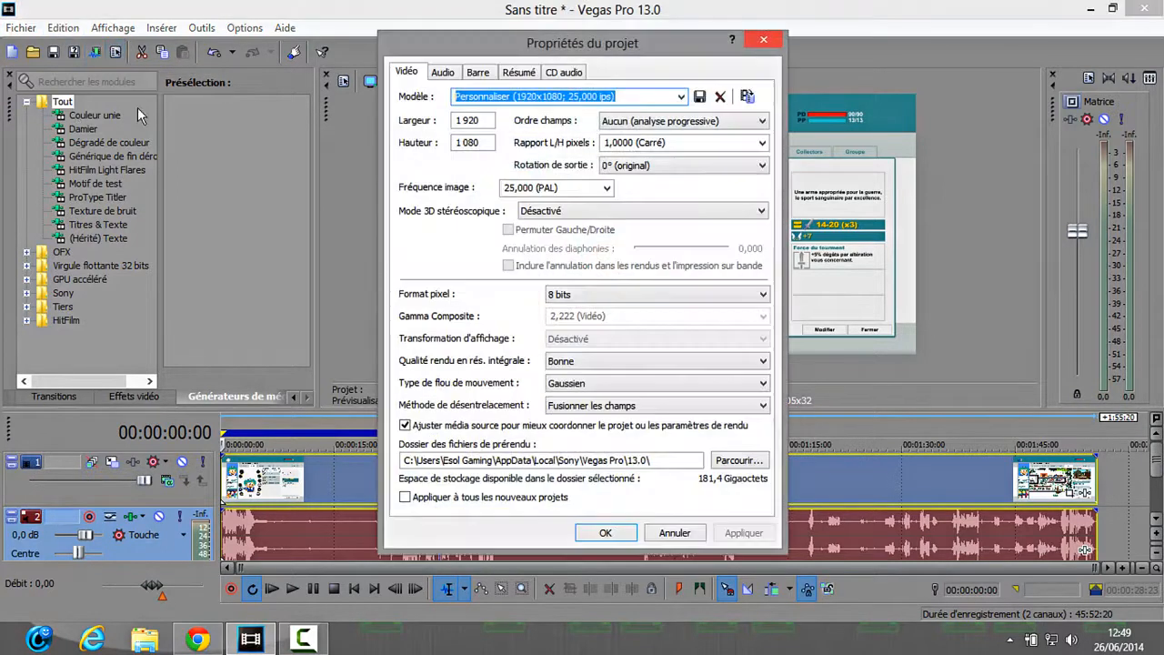
pyautogui.click(485, 119)
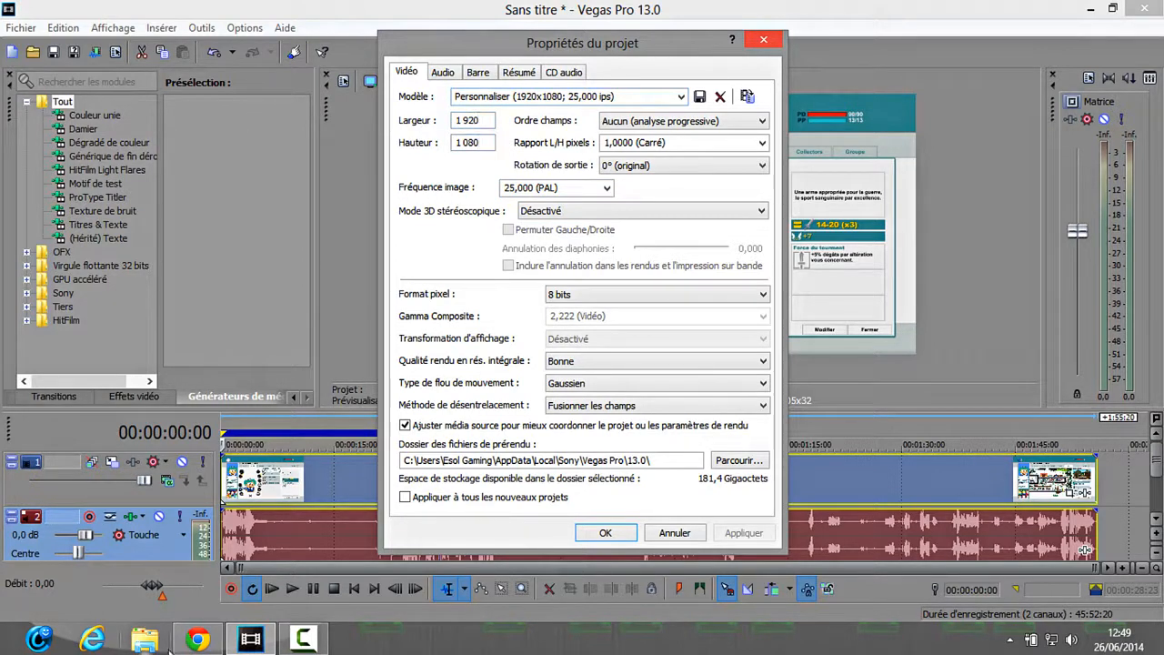
# Switch to Chrome and display the quality choices of the Minecraft ShootCraft YouTube video.
pyautogui.click(198, 640)
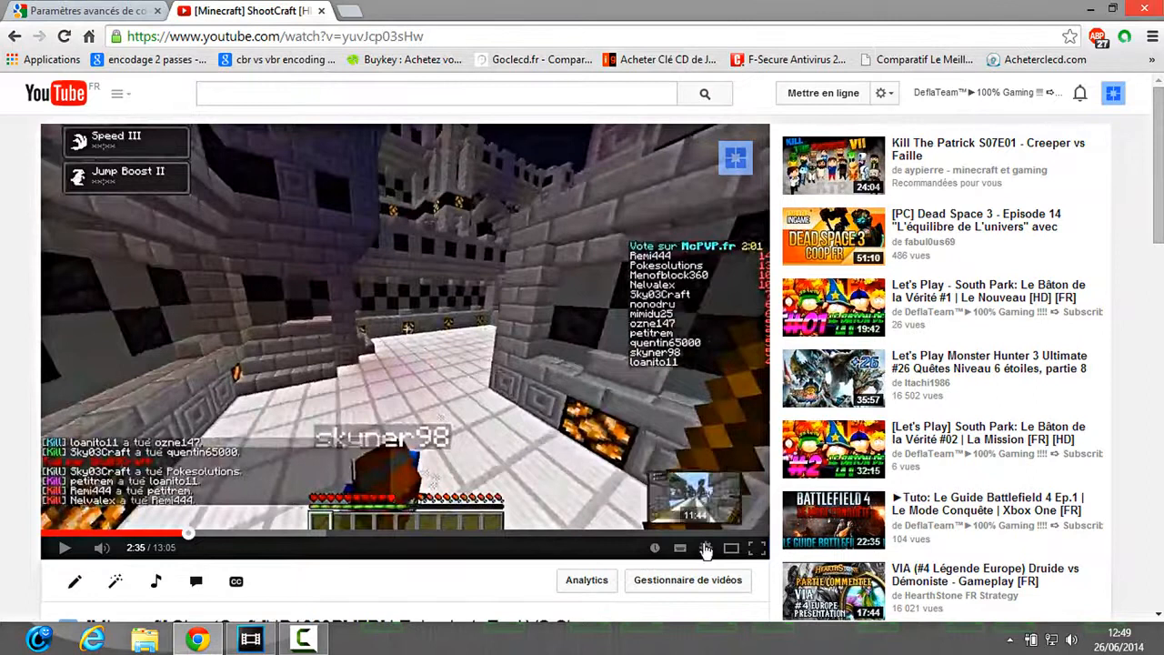
pyautogui.click(706, 547)
pyautogui.click(700, 511)
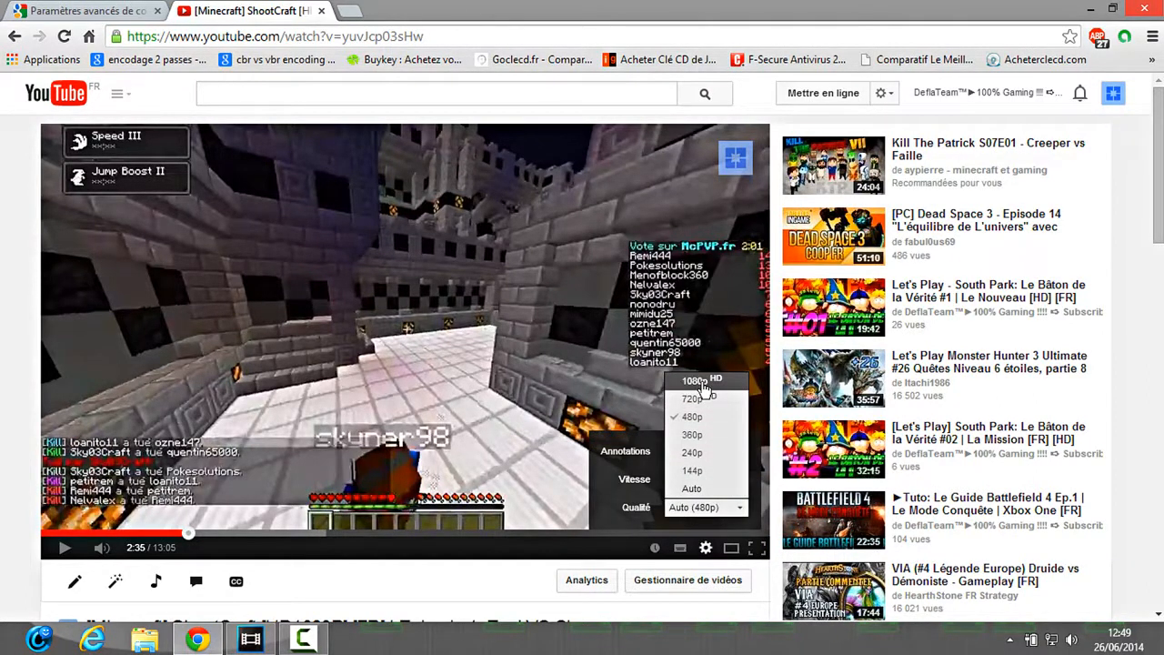
# Examine the 1 440p and 2 160p rows of the Débits table on the YouTube help page.
pyautogui.click(70, 16)
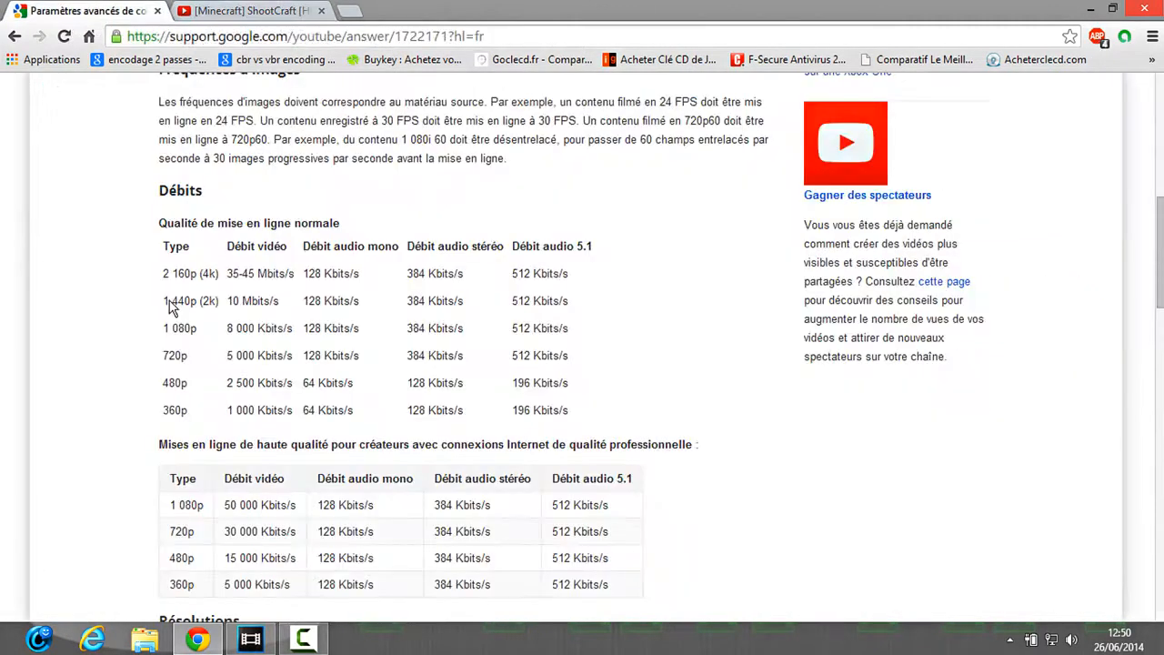
pyautogui.moveTo(193, 296); pyautogui.dragTo(566, 302)
pyautogui.click(519, 285)
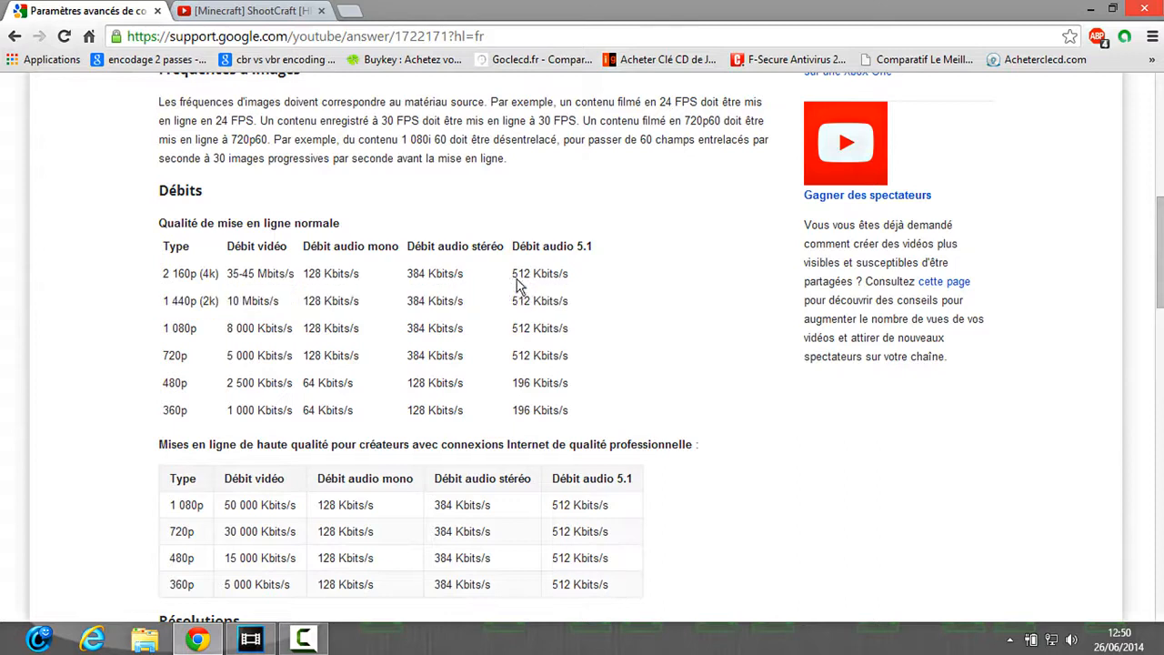
# Return to the Minecraft ShootCraft video and review its playback quality list, closing the player settings without changing the quality.
pyautogui.click(271, 15)
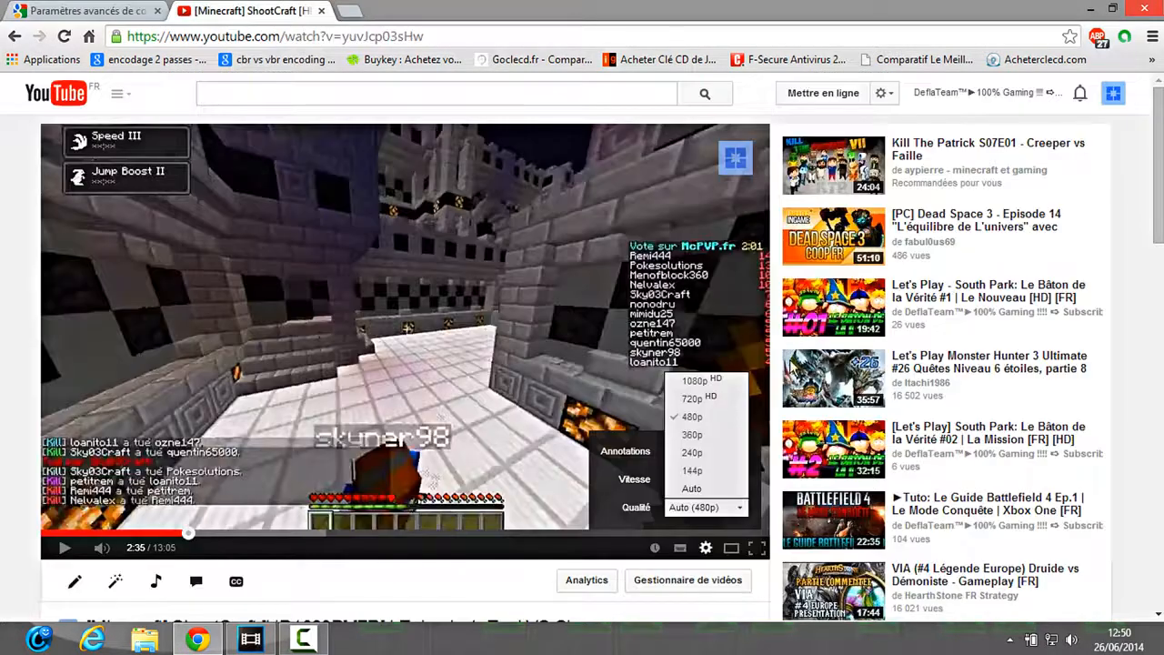
pyautogui.click(705, 547)
pyautogui.click(715, 515)
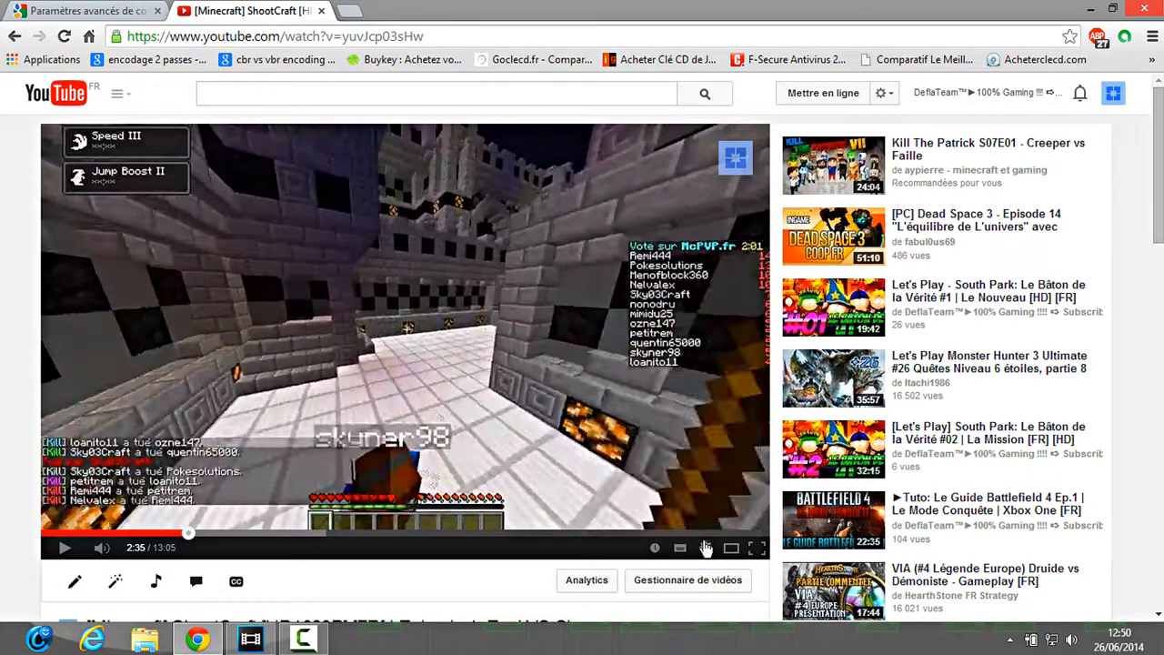
pyautogui.click(709, 512)
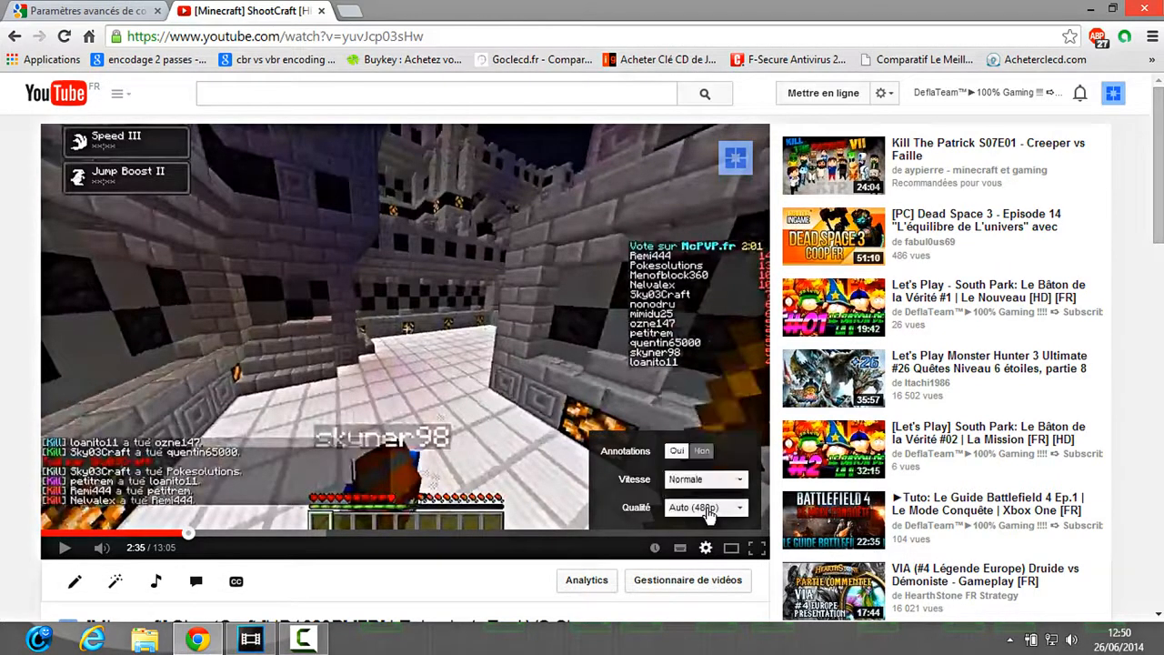
pyautogui.click(709, 512)
pyautogui.click(726, 509)
pyautogui.click(710, 509)
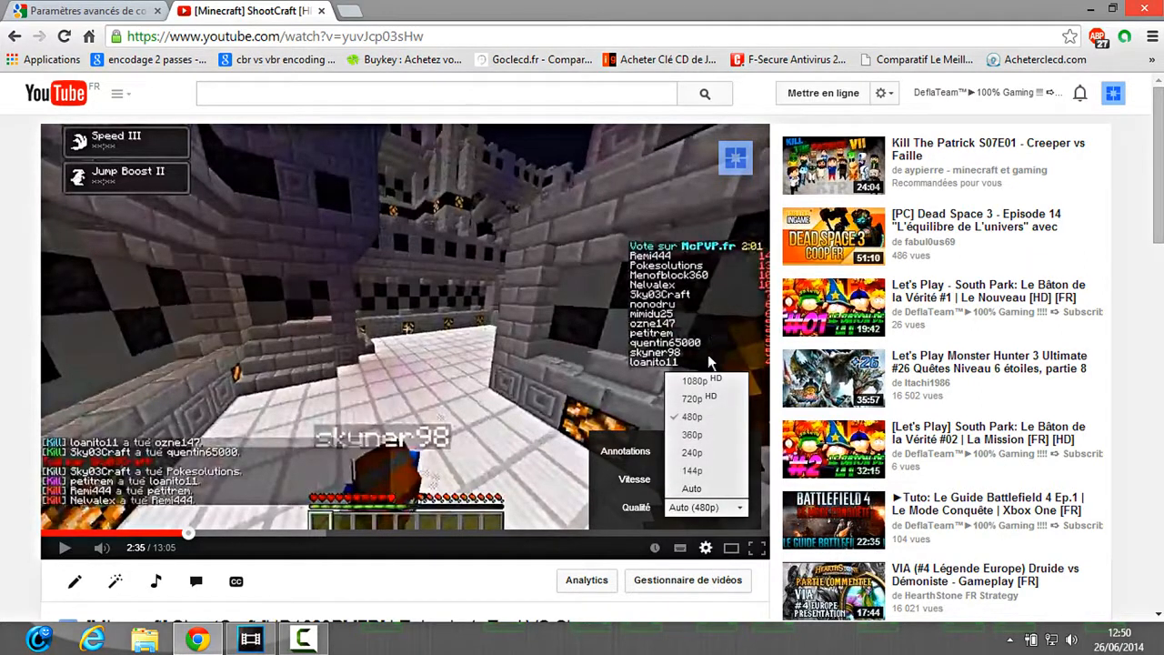
pyautogui.click(706, 549)
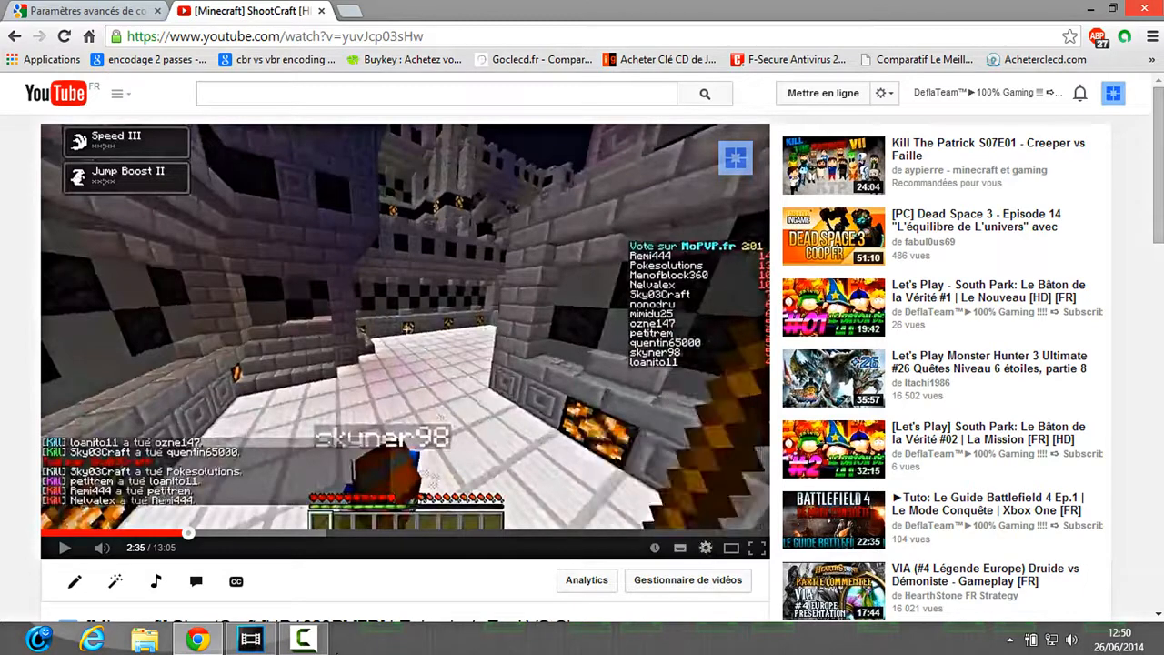
# Switch back to Vegas Pro and try a frame size of 1280 × 720 in the project properties.
pyautogui.click(250, 640)
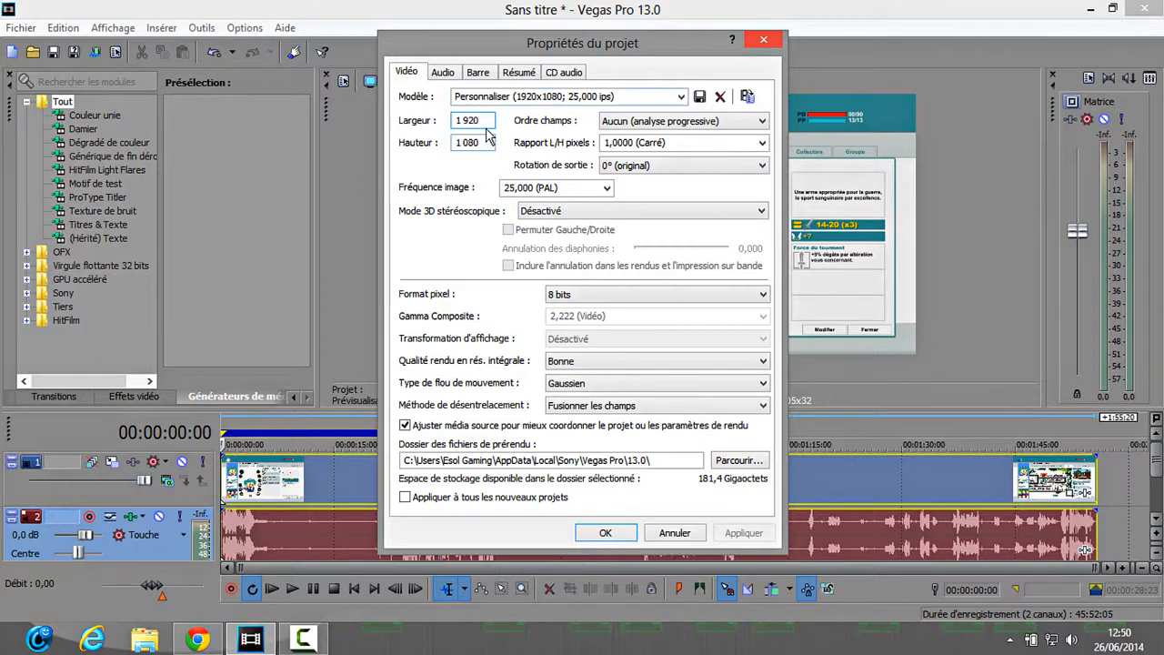
pyautogui.moveTo(487, 145); pyautogui.dragTo(453, 147)
pyautogui.click(487, 144)
pyautogui.write('1280')
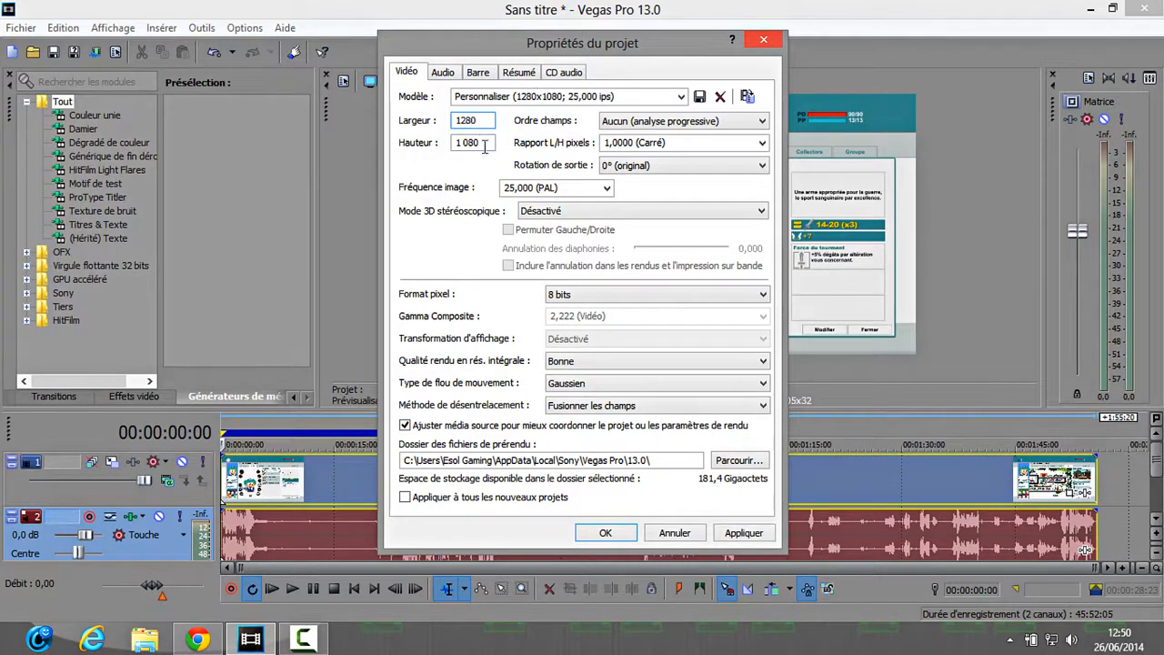
pyautogui.press('Tab')
pyautogui.write('720')
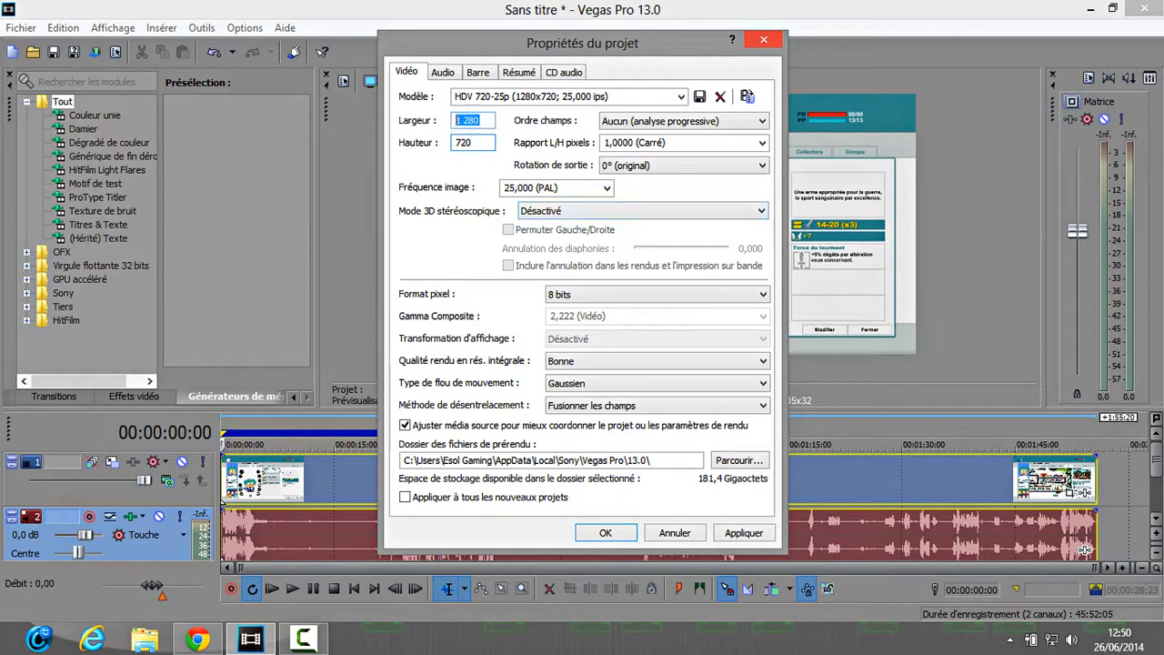
# Set the project's frame width to 1920 and its height to 1080.
pyautogui.write('1920')
pyautogui.press('Tab')
pyautogui.write('1080')
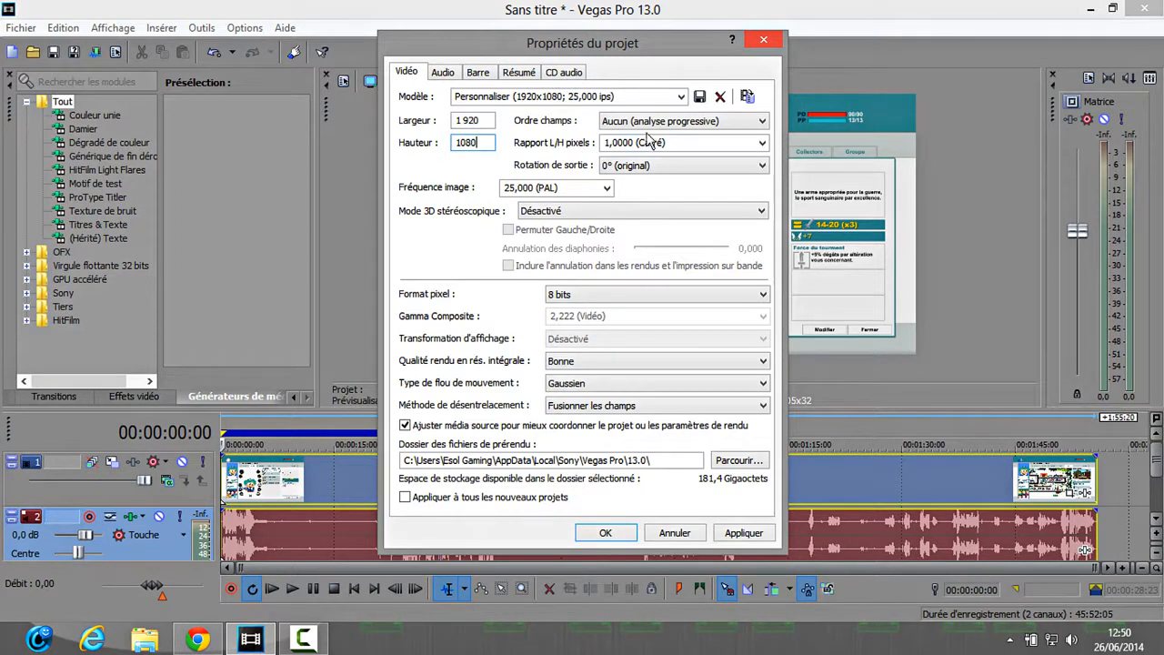
# Review the field order, output rotation and pixel aspect ratio options without changing them.
pyautogui.click(649, 128)
pyautogui.click(651, 128)
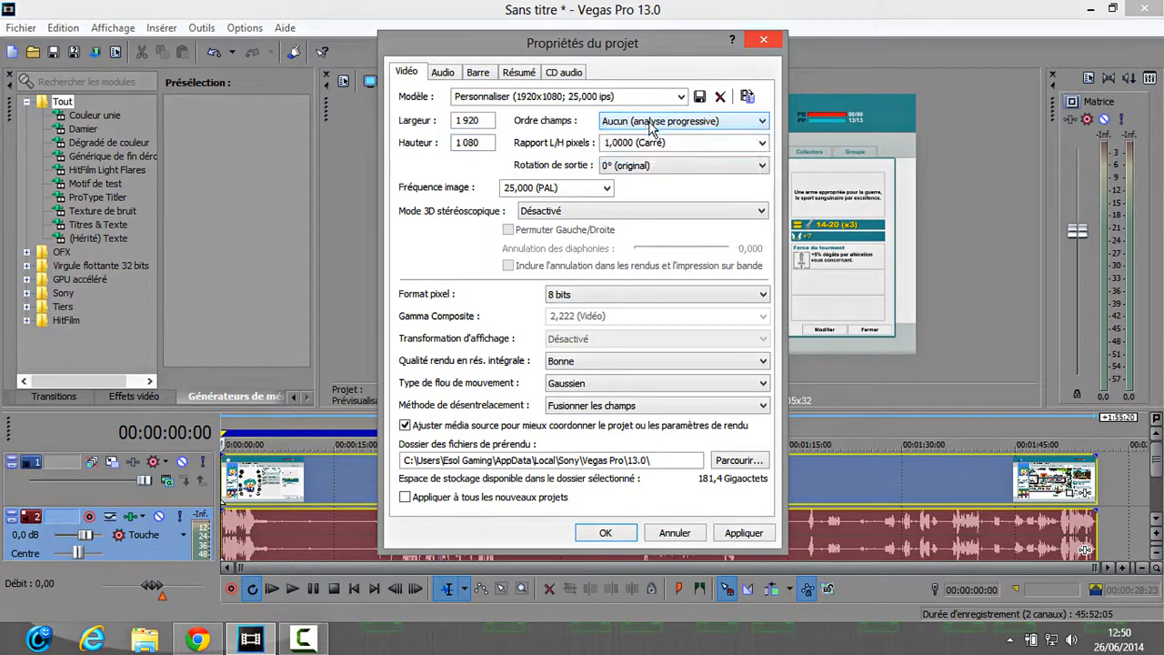
pyautogui.click(741, 166)
pyautogui.click(738, 167)
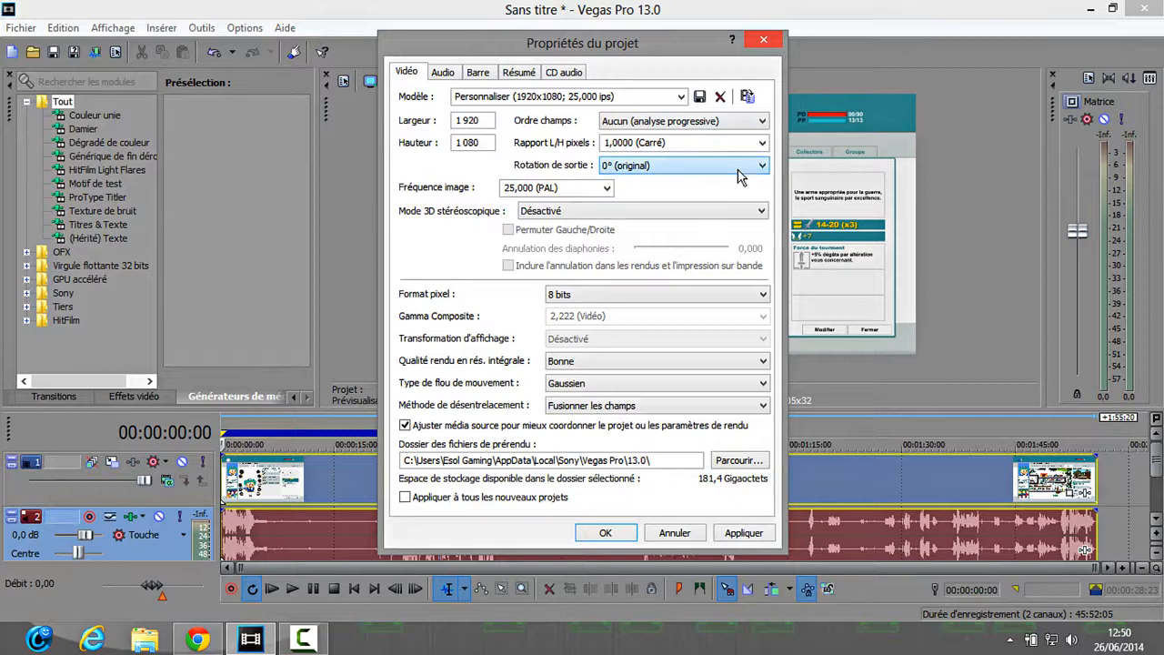
pyautogui.click(736, 167)
pyautogui.click(763, 145)
pyautogui.click(762, 144)
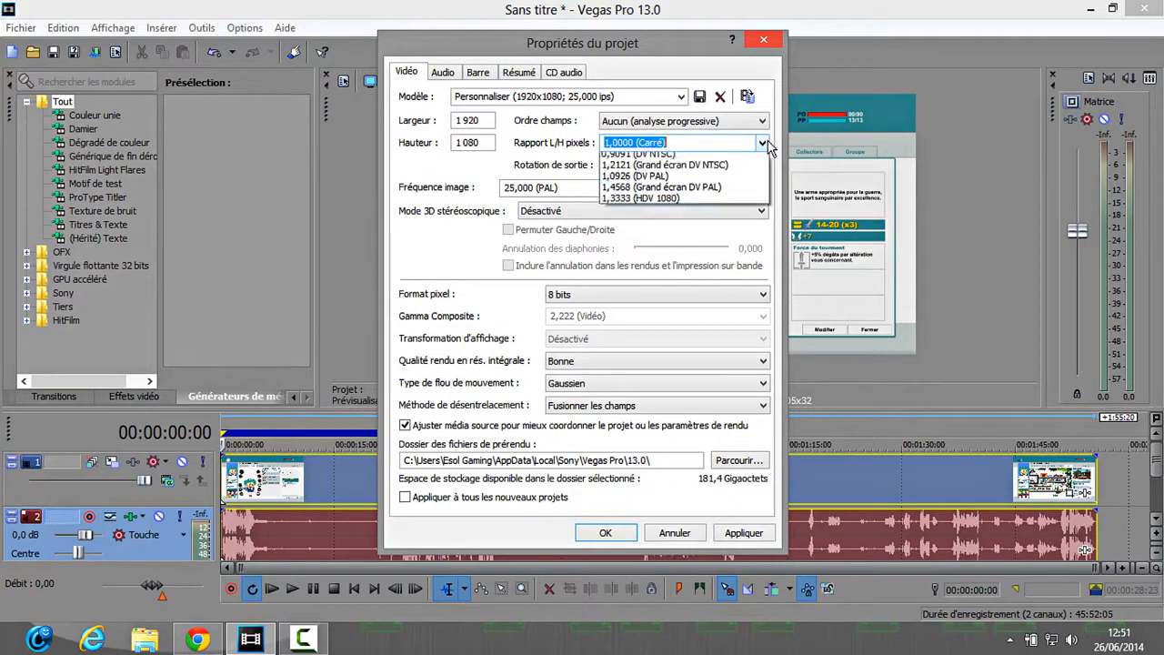
pyautogui.click(762, 143)
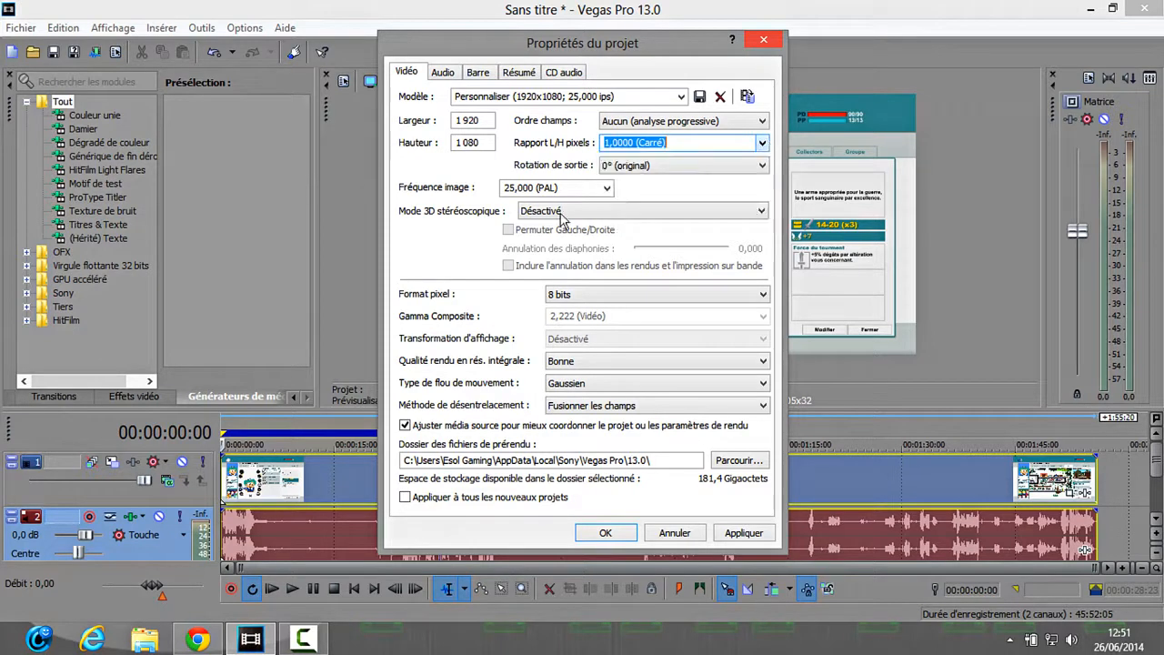
# Choose 25,000 (PAL) as the project's frame rate.
pyautogui.click(568, 189)
pyautogui.click(608, 188)
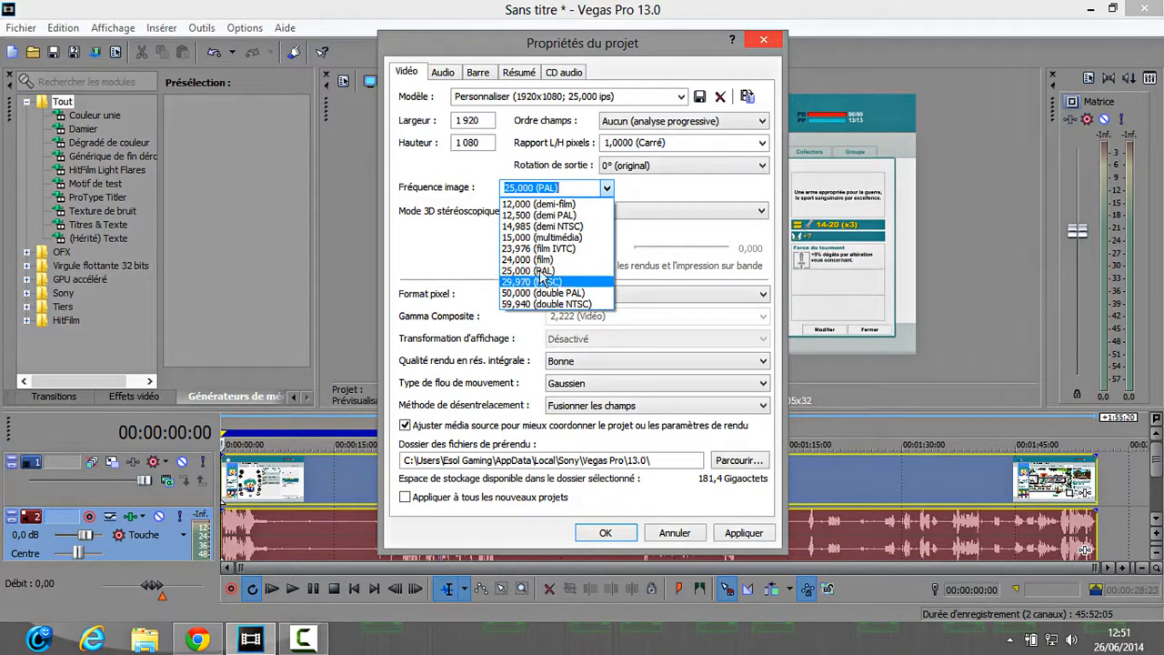
pyautogui.click(537, 270)
pyautogui.click(608, 187)
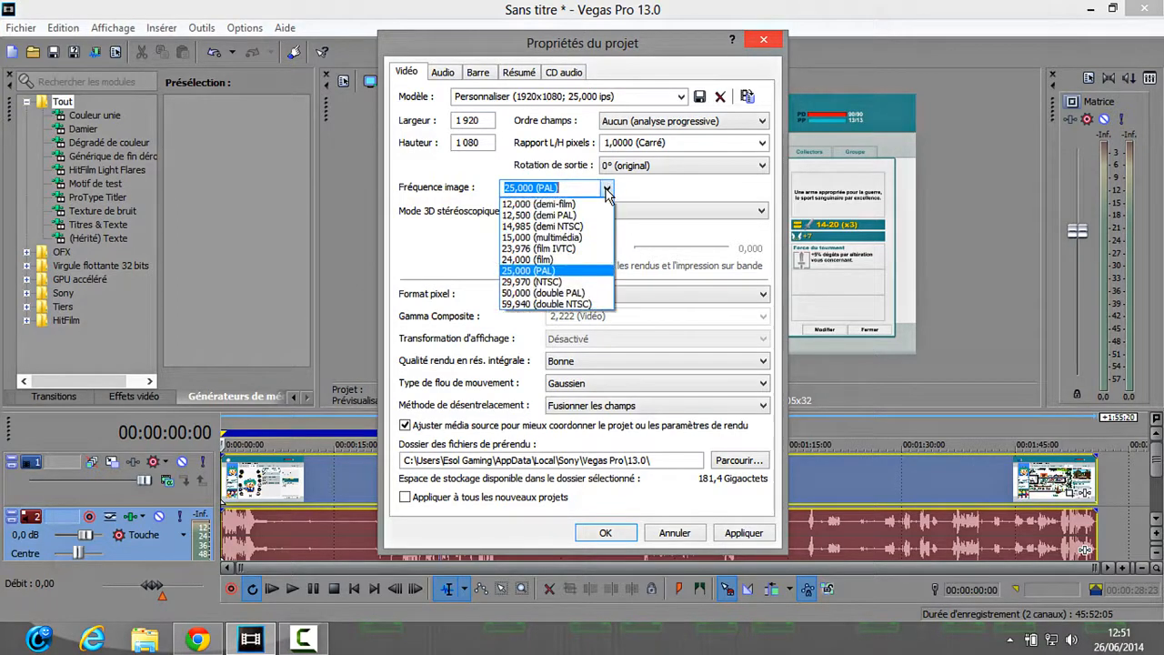
pyautogui.click(555, 270)
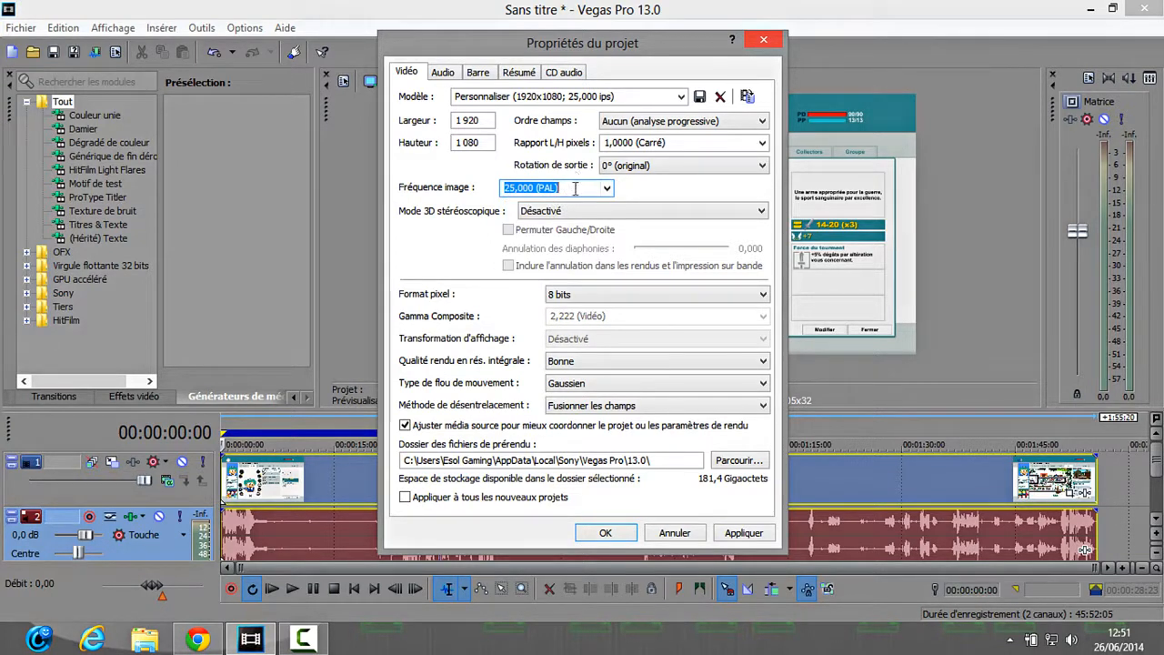
pyautogui.click(575, 187)
pyautogui.click(607, 187)
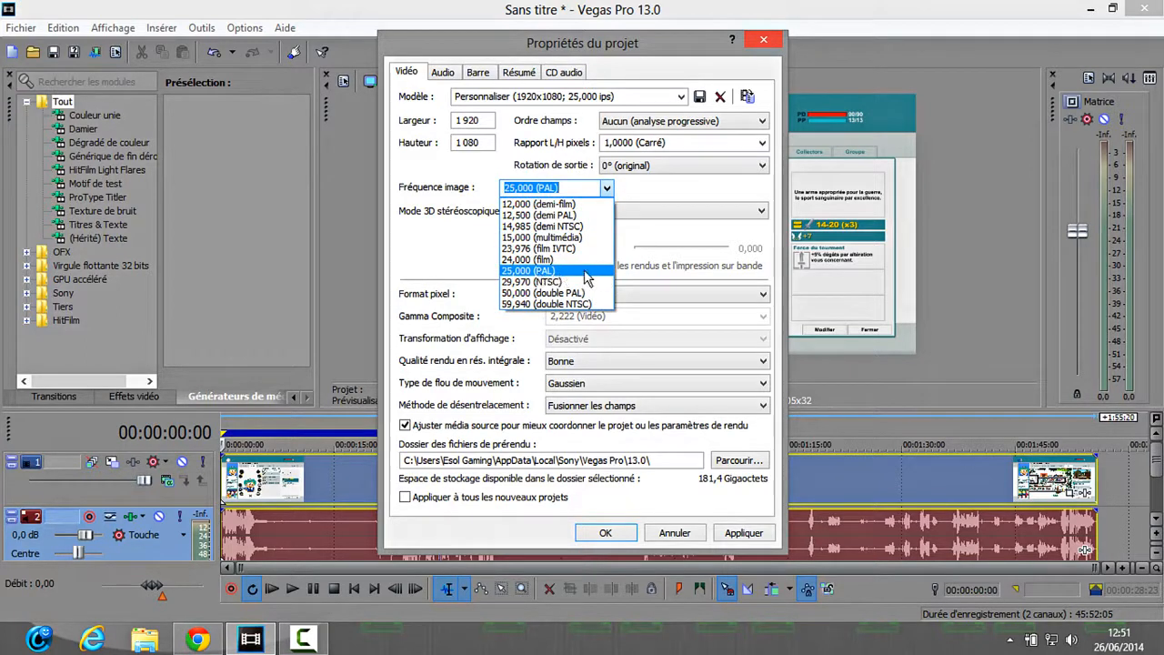
pyautogui.click(534, 272)
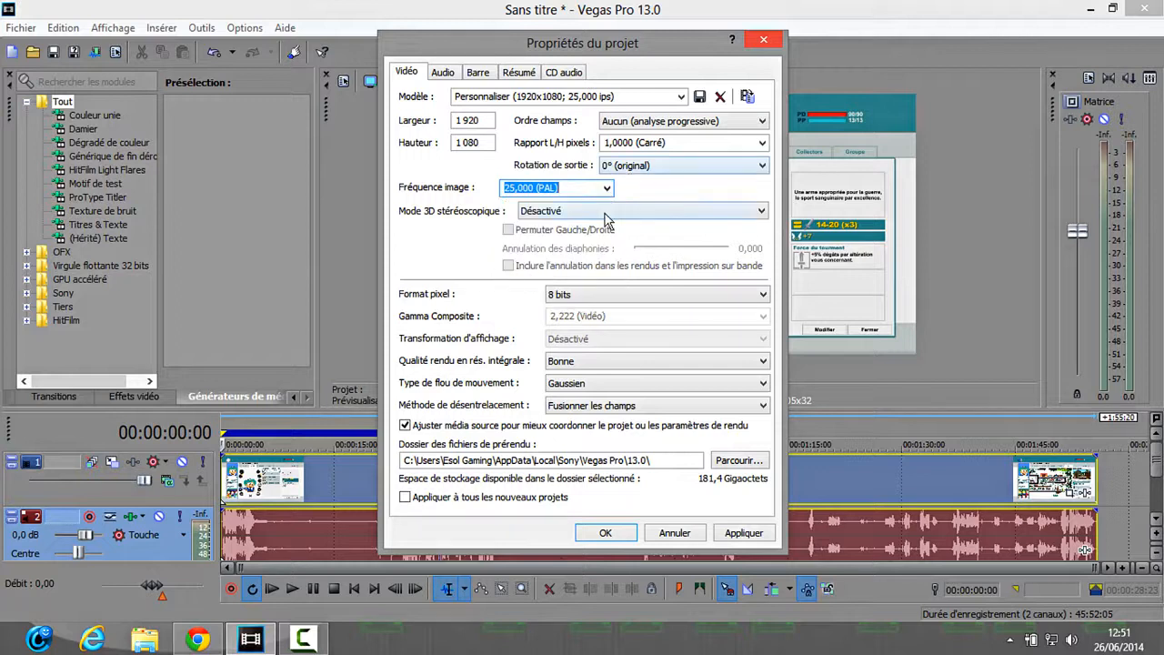
# Check the pixel format options, leaving 8 bits, and reselect 25,000 (PAL) in the frame rate list.
pyautogui.click(570, 297)
pyautogui.click(570, 297)
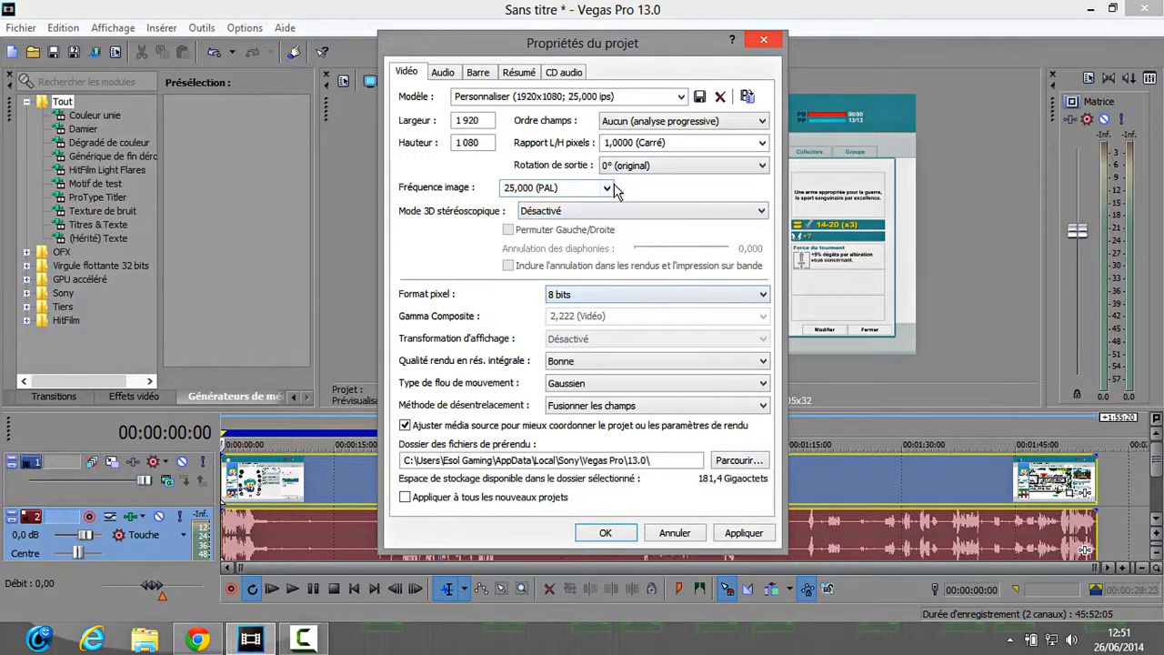
pyautogui.click(612, 186)
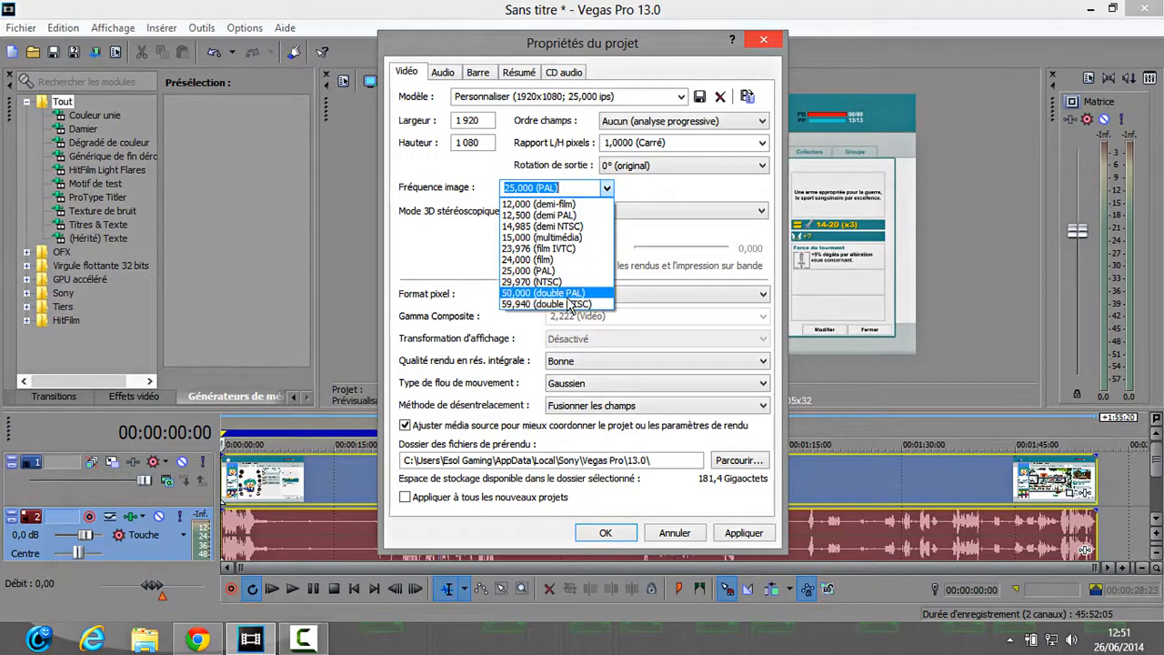
pyautogui.click(541, 269)
pyautogui.click(587, 191)
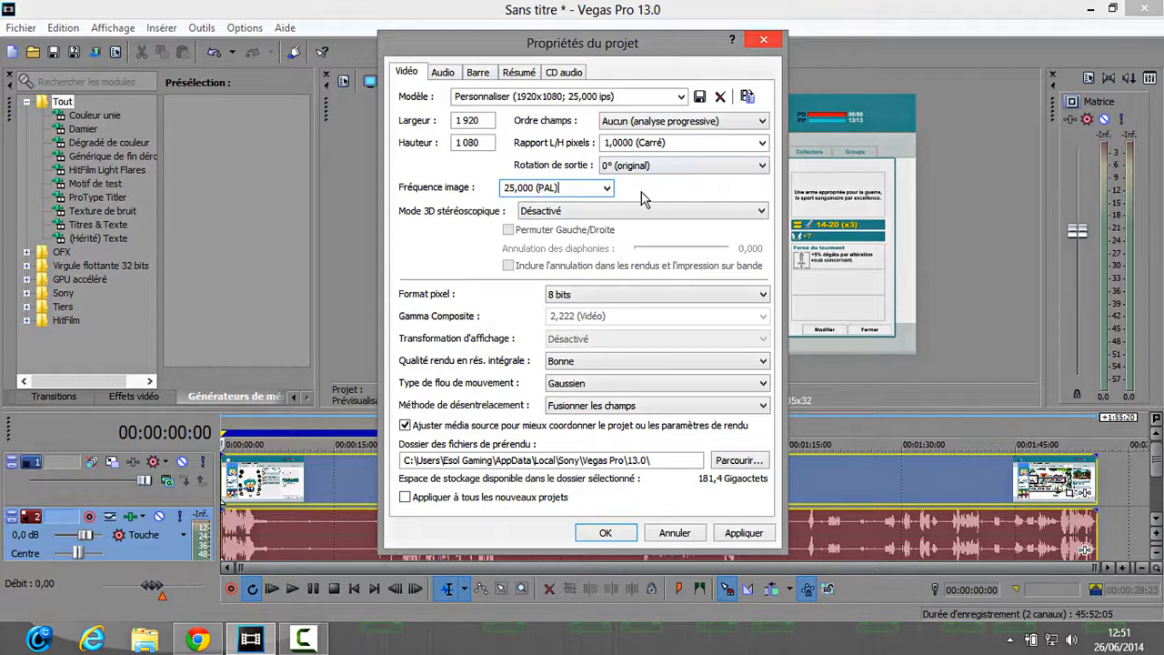
pyautogui.click(614, 295)
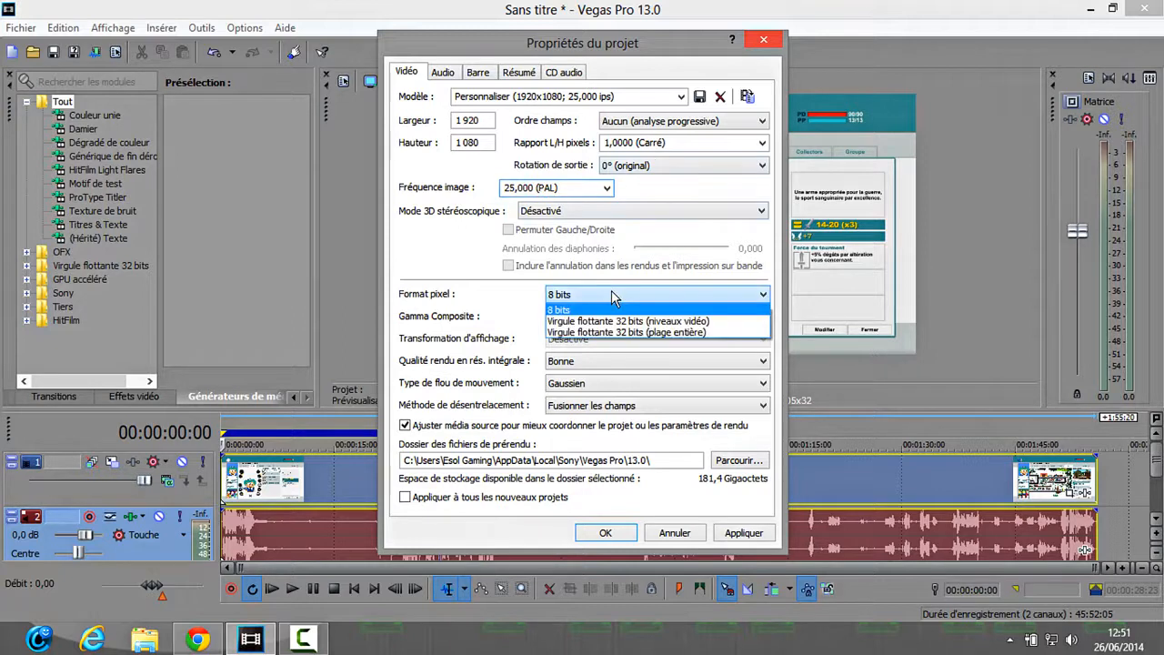
pyautogui.click(614, 296)
# Select Bonne as the full-resolution rendering quality and keep Gaussien as the motion blur type.
pyautogui.click(589, 364)
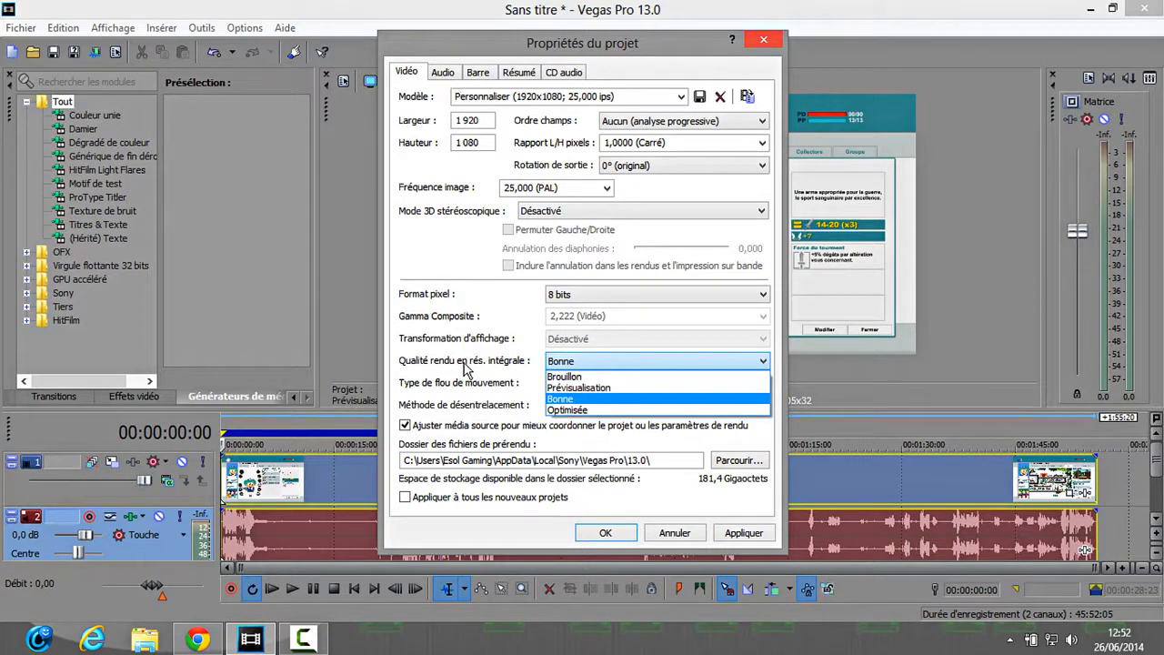
pyautogui.click(596, 399)
pyautogui.click(608, 385)
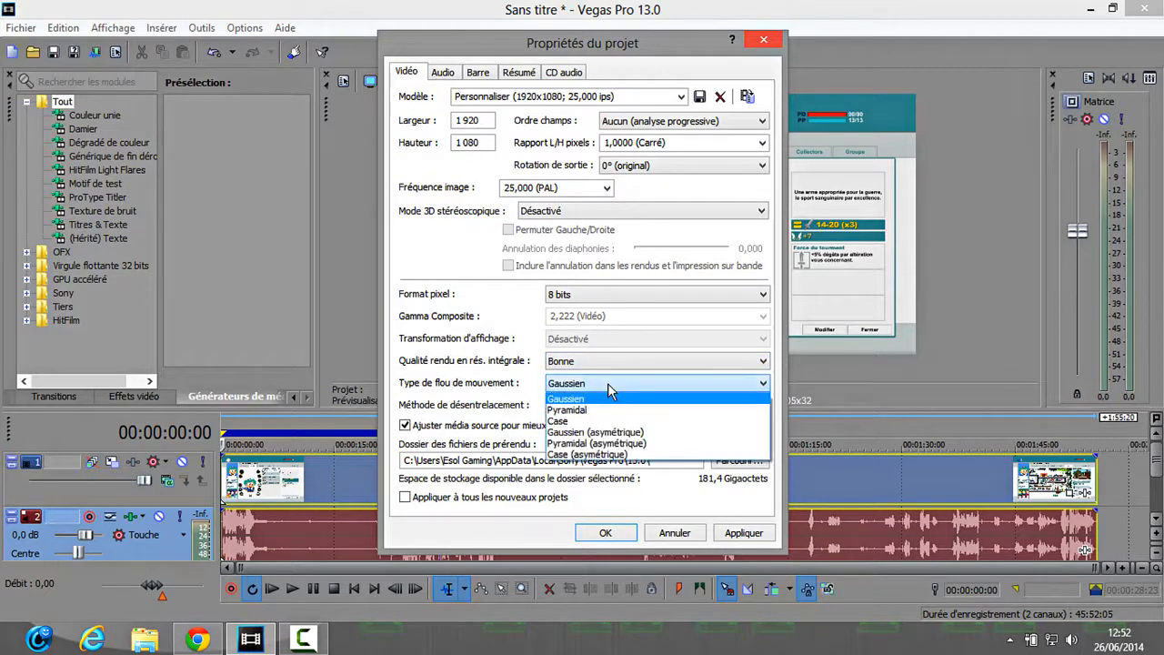
pyautogui.click(608, 383)
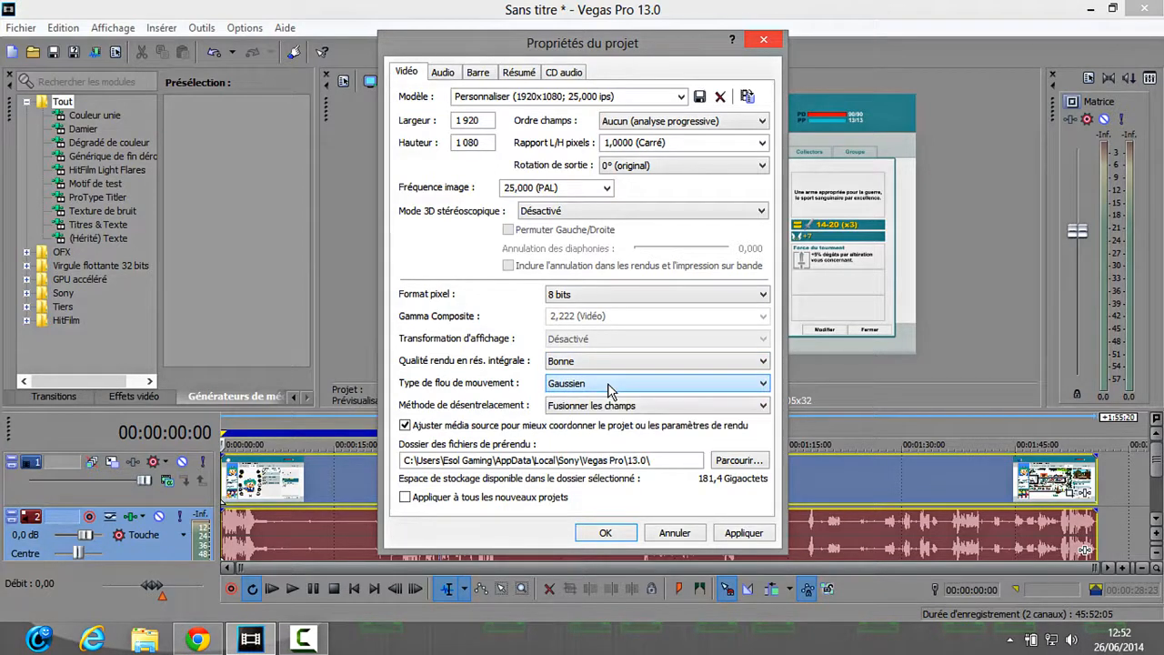
# Select Fusionner les champs as the deinterlace method.
pyautogui.click(618, 406)
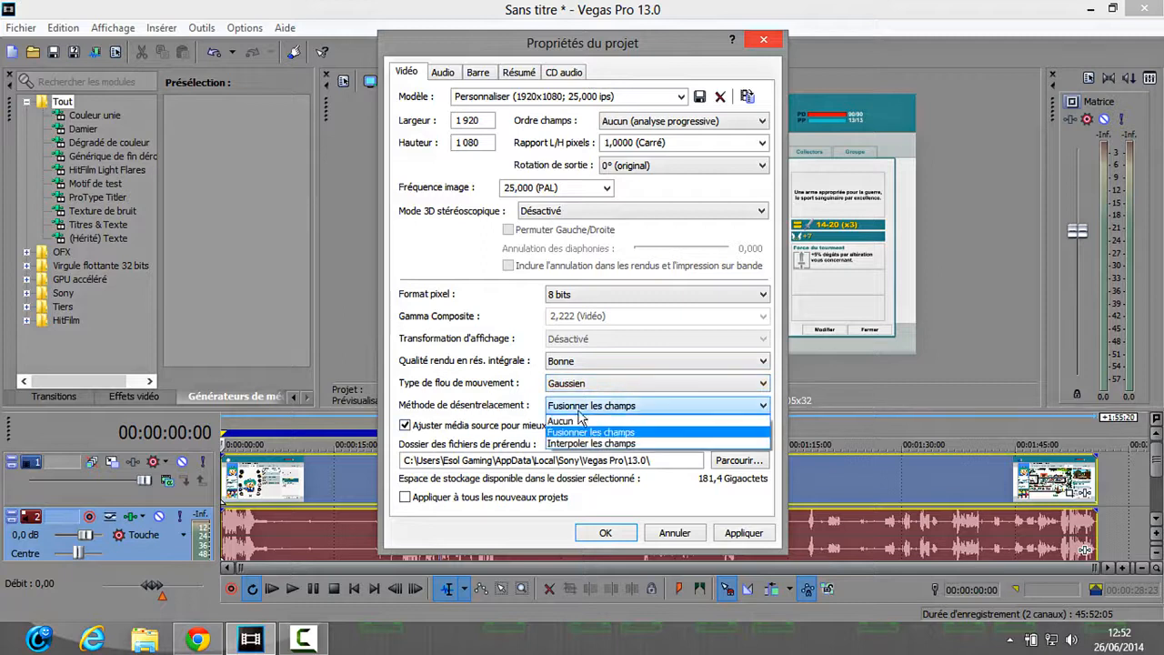
pyautogui.click(590, 433)
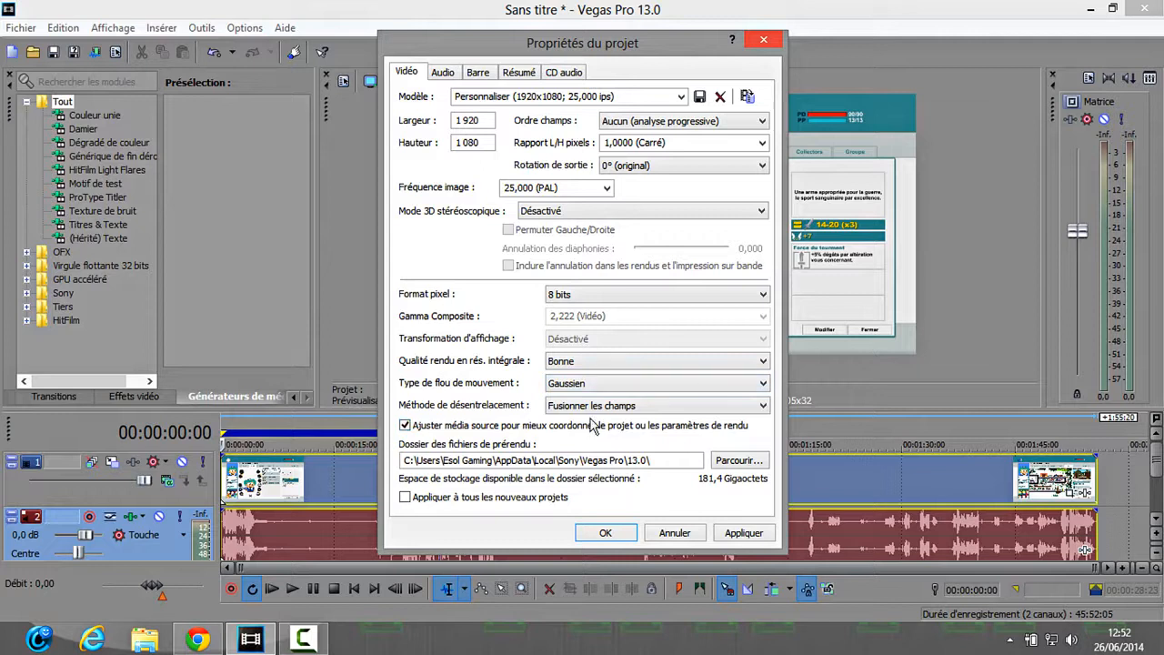
pyautogui.click(589, 407)
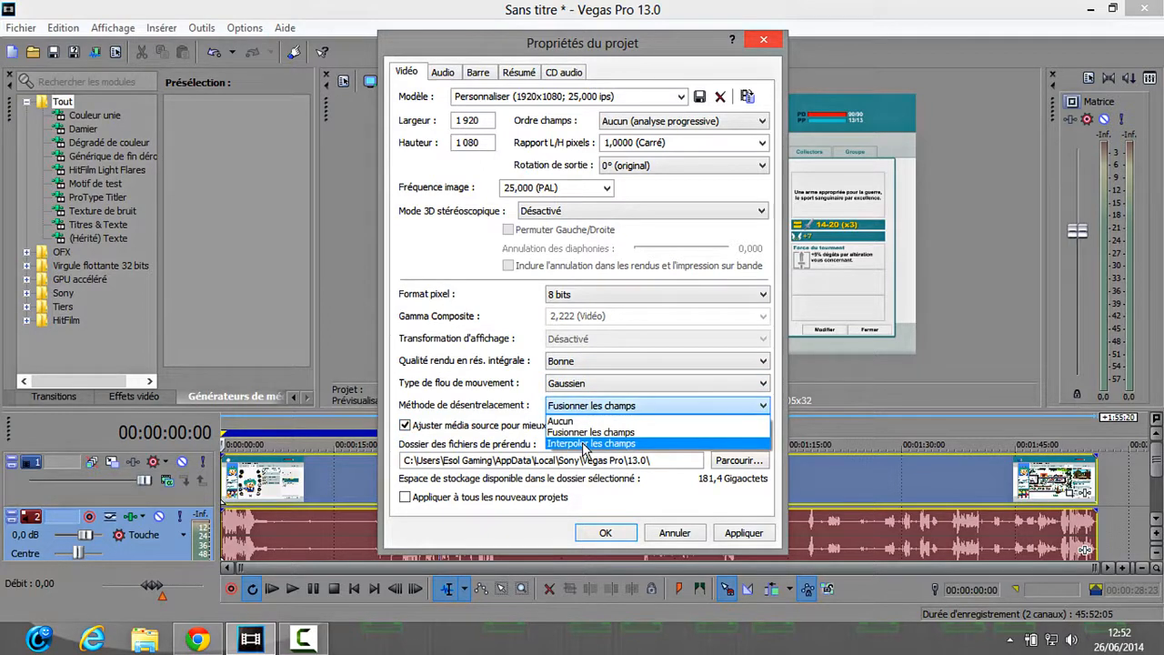
pyautogui.click(582, 432)
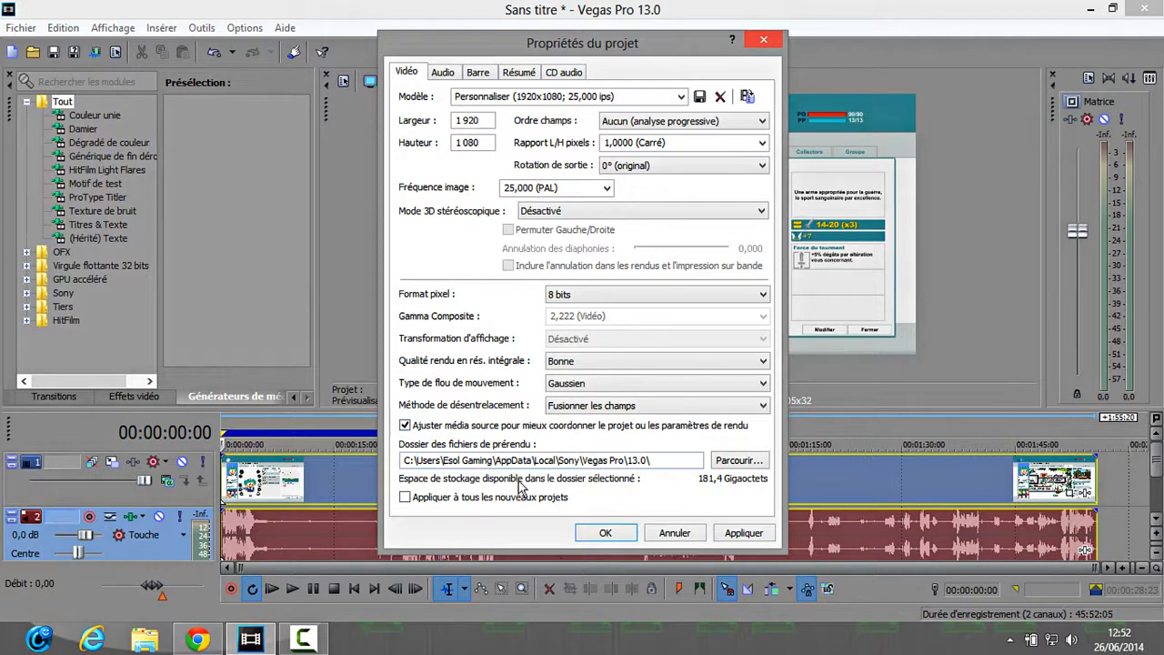
pyautogui.click(618, 407)
pyautogui.click(627, 407)
# Review the project's audio settings: master bus mode, sample rate, bit depth and resampling quality.
pyautogui.click(443, 73)
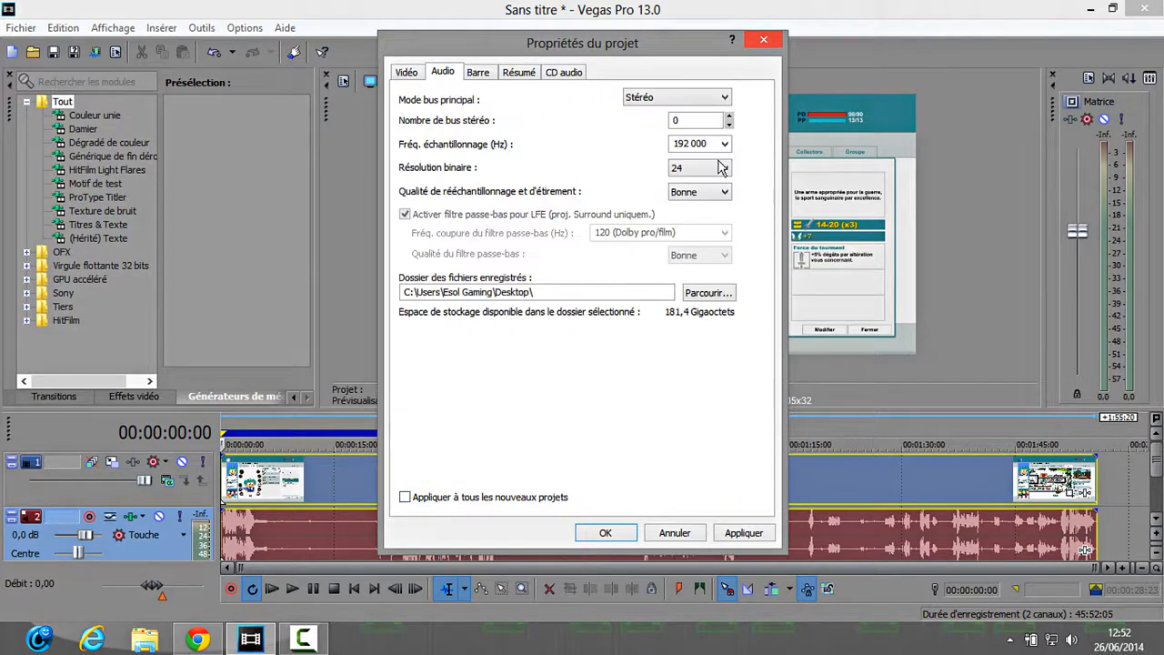
pyautogui.click(698, 100)
pyautogui.click(696, 108)
pyautogui.click(725, 146)
pyautogui.click(725, 147)
pyautogui.click(714, 168)
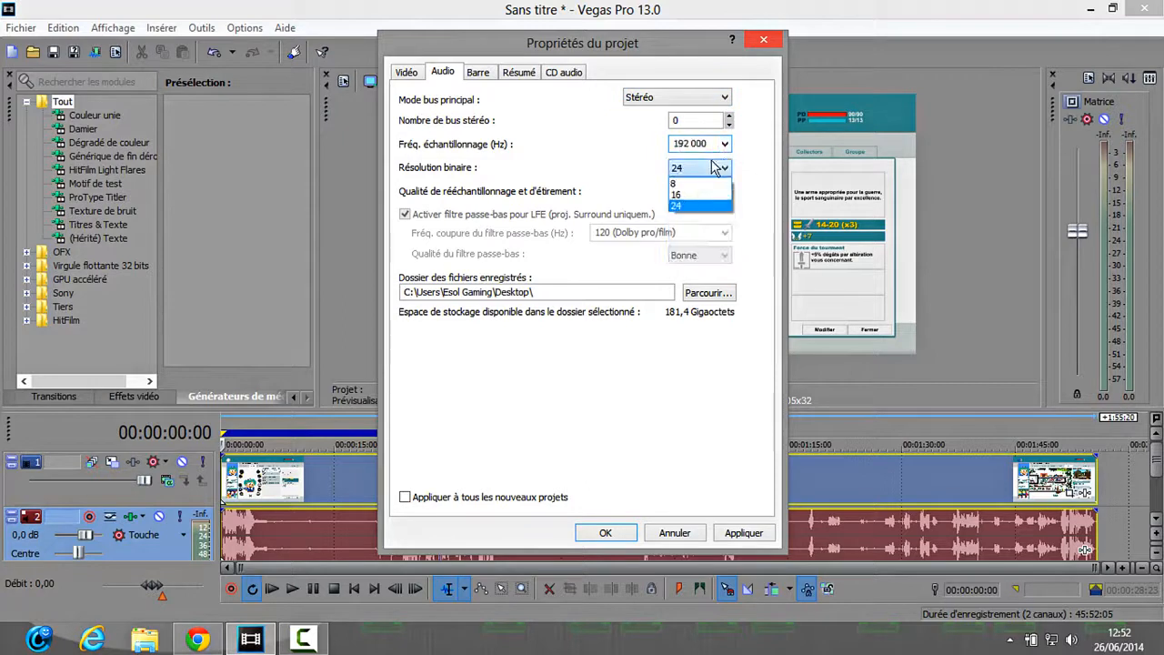
pyautogui.click(717, 169)
pyautogui.click(718, 192)
pyautogui.click(717, 191)
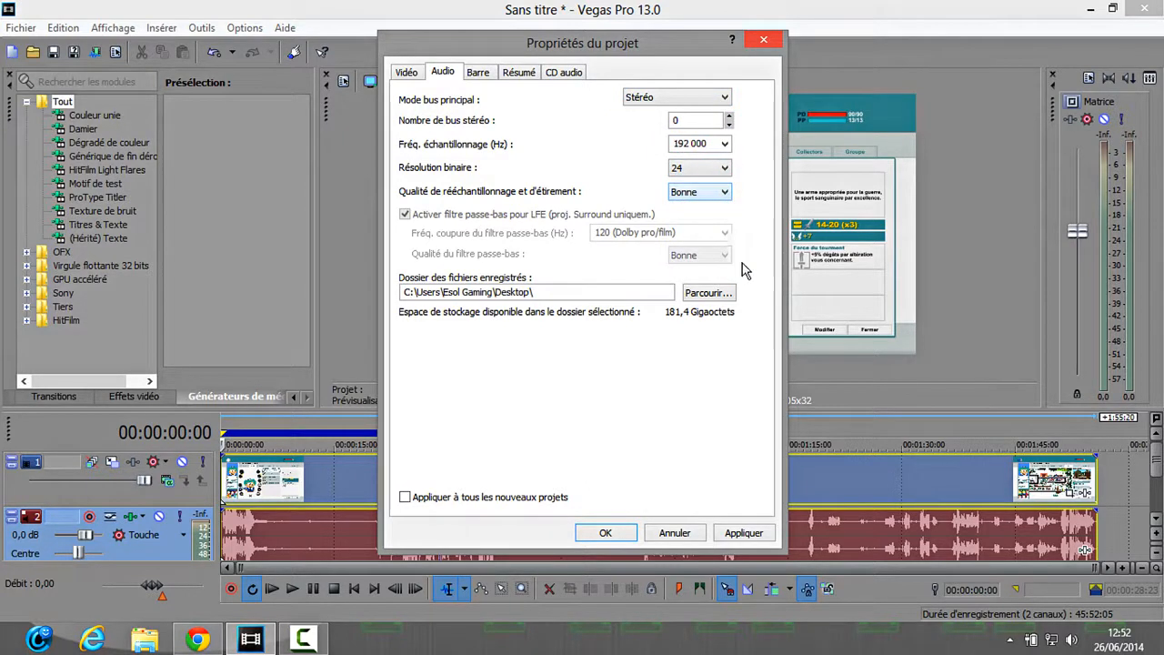
pyautogui.click(698, 193)
pyautogui.click(698, 193)
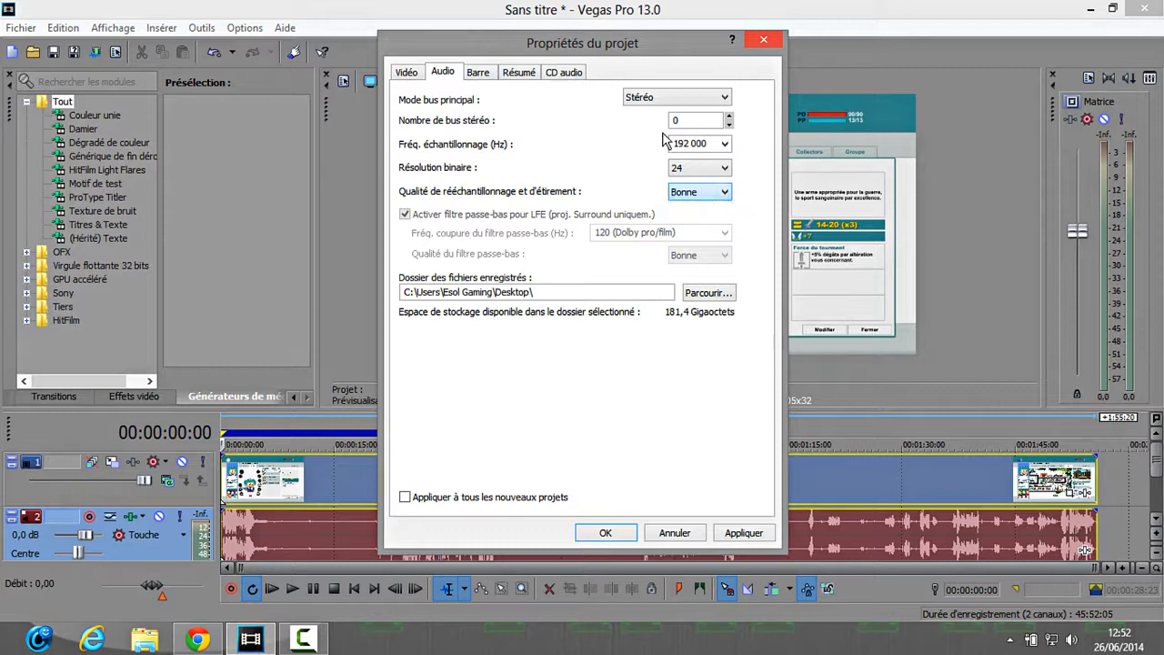
# Look through the project's ruler, summary and audio CD properties without editing any field.
pyautogui.click(480, 73)
pyautogui.click(521, 71)
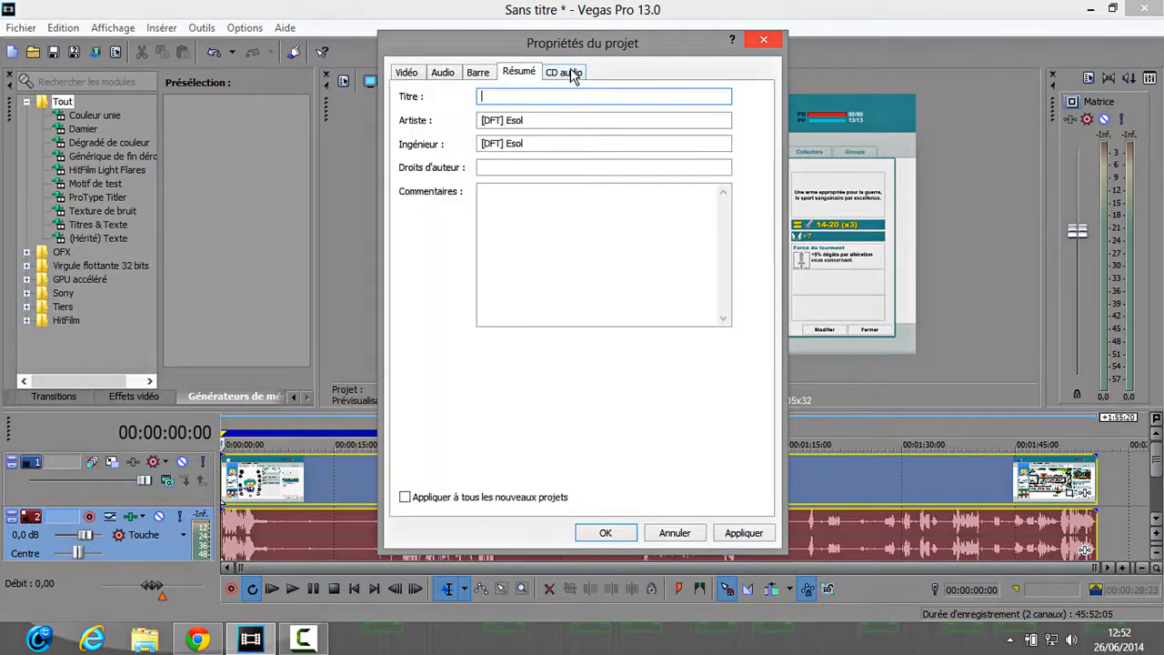
pyautogui.click(542, 120)
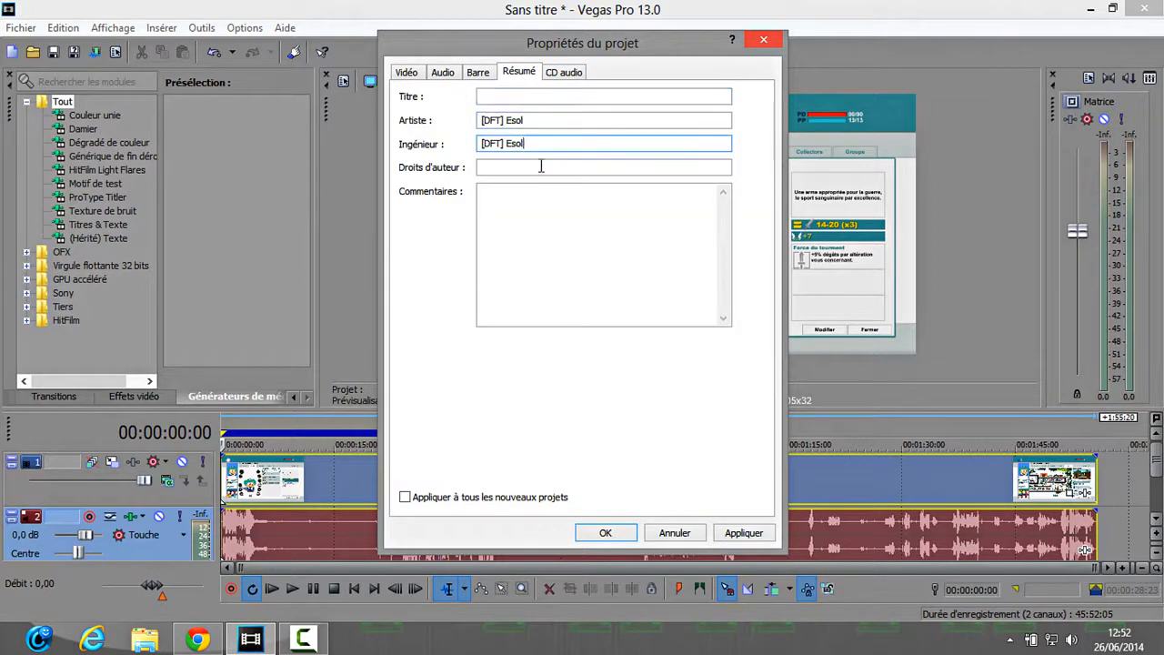
pyautogui.click(539, 143)
pyautogui.click(511, 168)
pyautogui.click(561, 73)
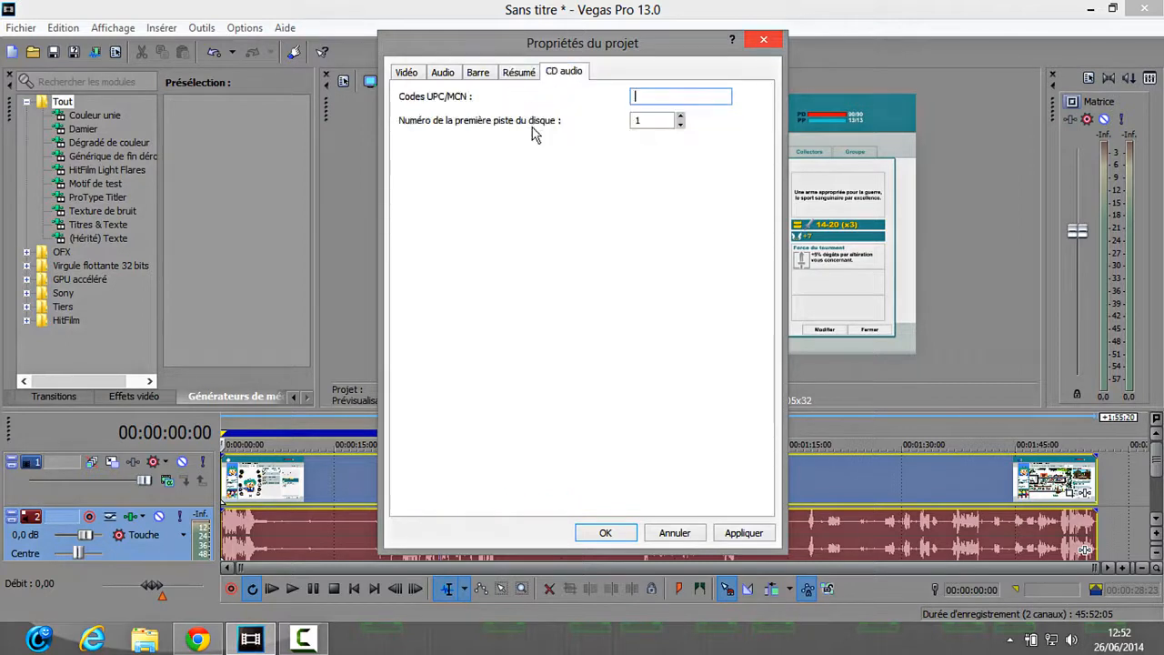
# Enable applying the video settings to all new projects, then apply and confirm the project properties.
pyautogui.click(419, 74)
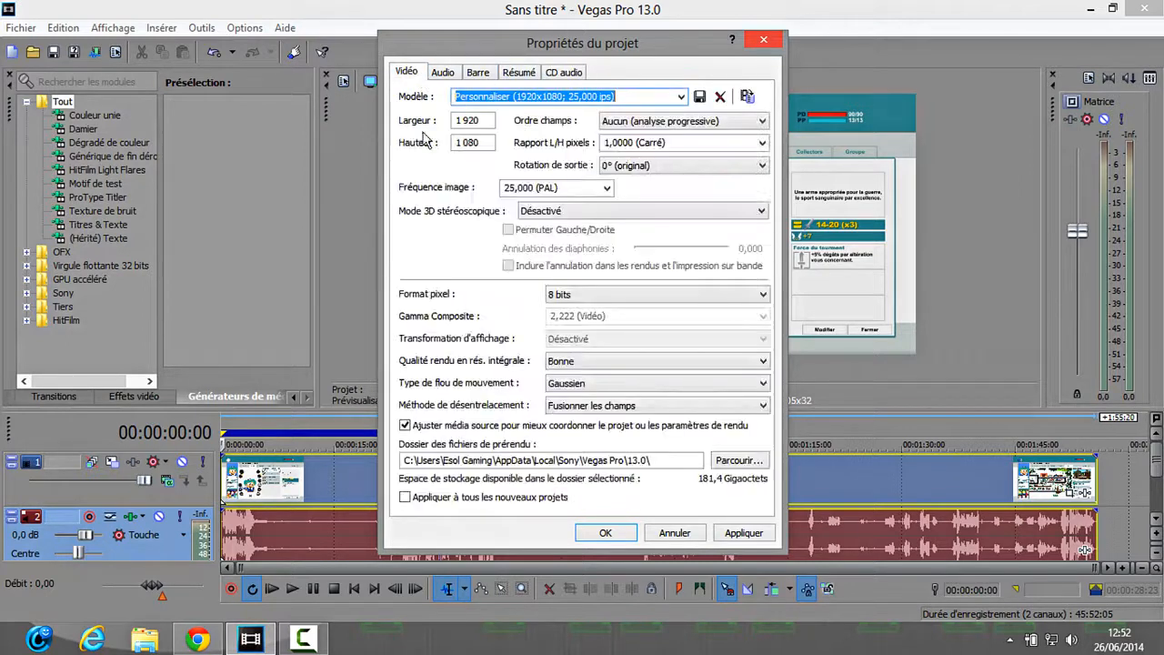
pyautogui.click(416, 499)
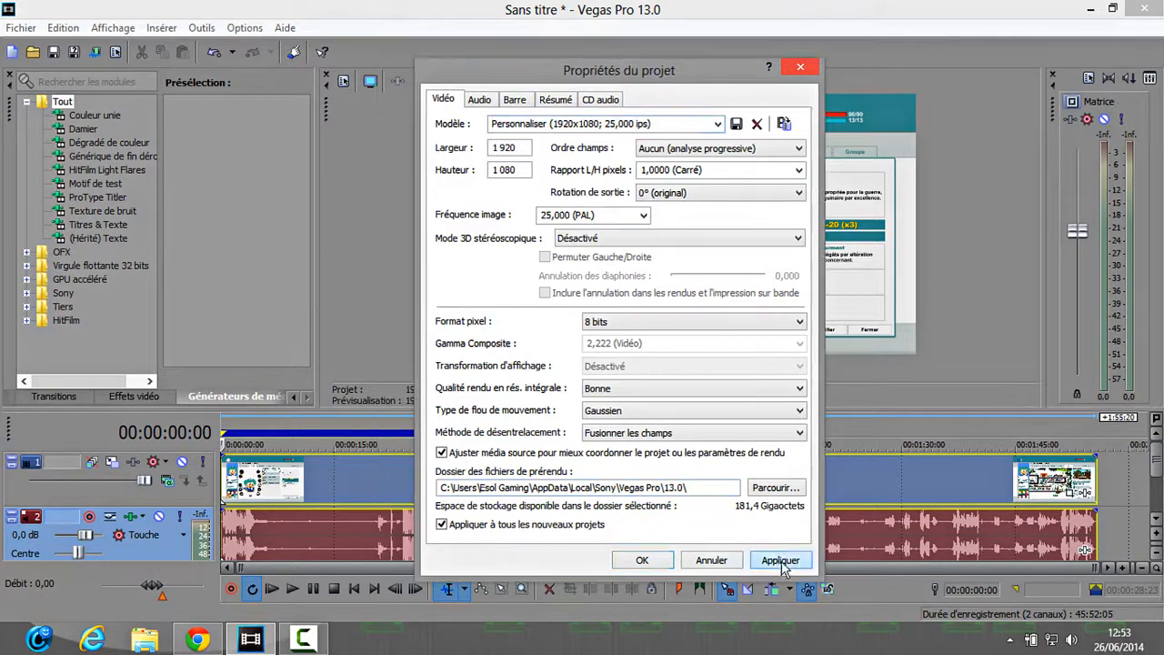
pyautogui.click(664, 563)
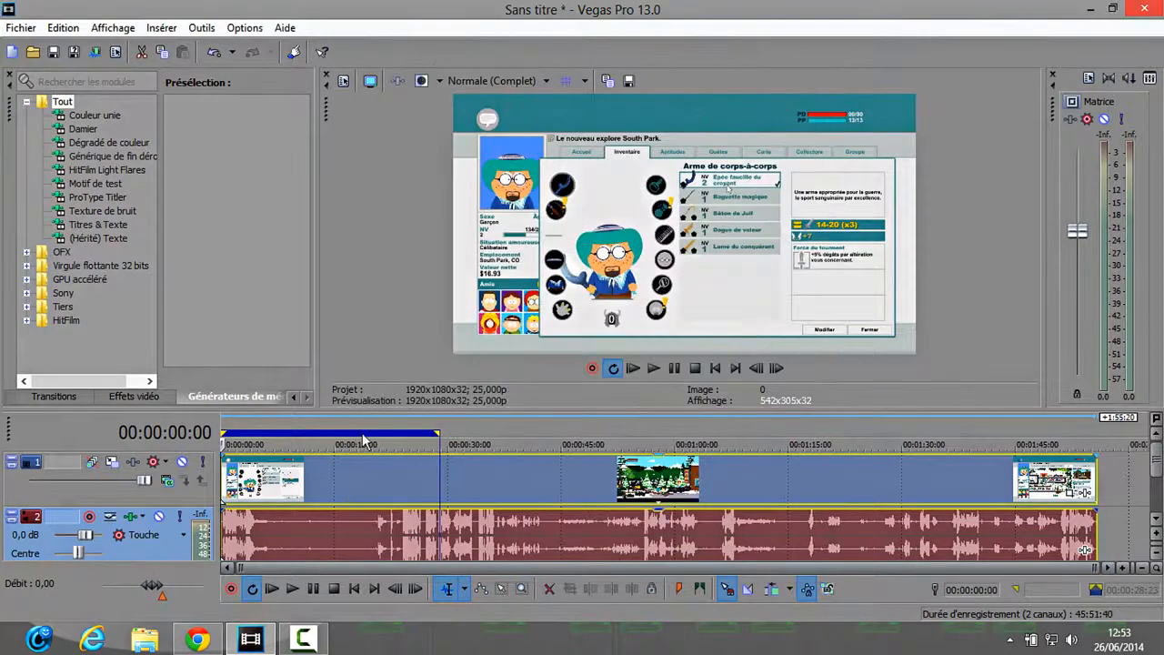
# Place the timeline cursor at 00:00:35:10 on the video clip.
pyautogui.rightClick(554, 493)
pyautogui.click(489, 478)
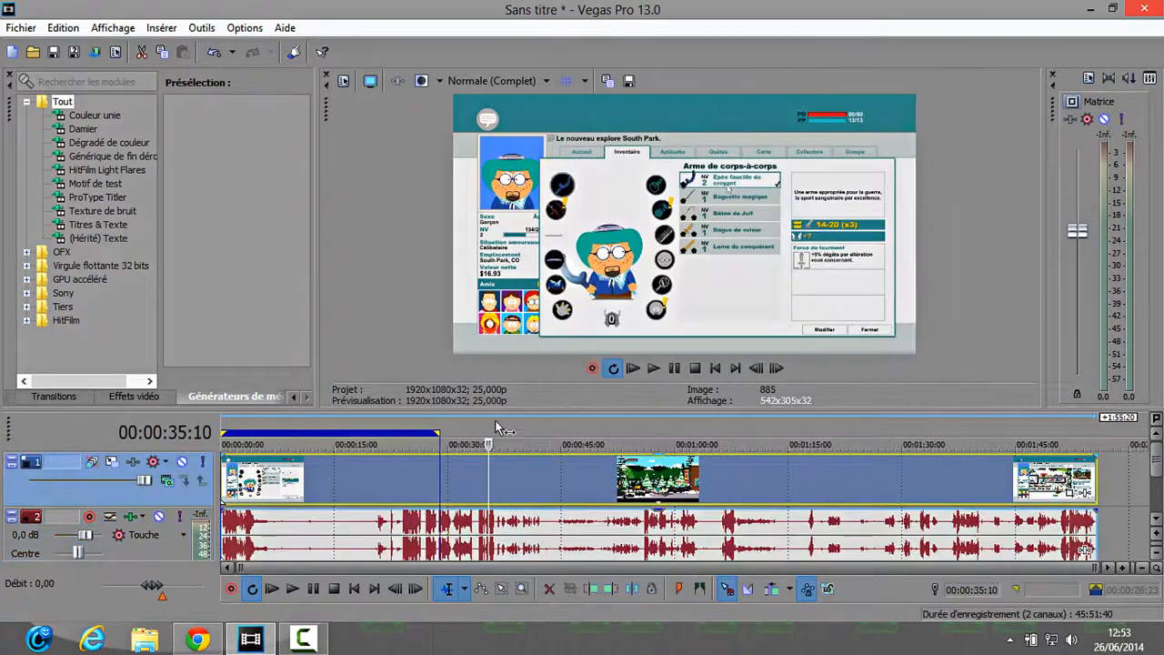
# In the video event's properties, disable resampling, leave the aspect ratio maintained, and confirm.
pyautogui.rightClick(512, 467)
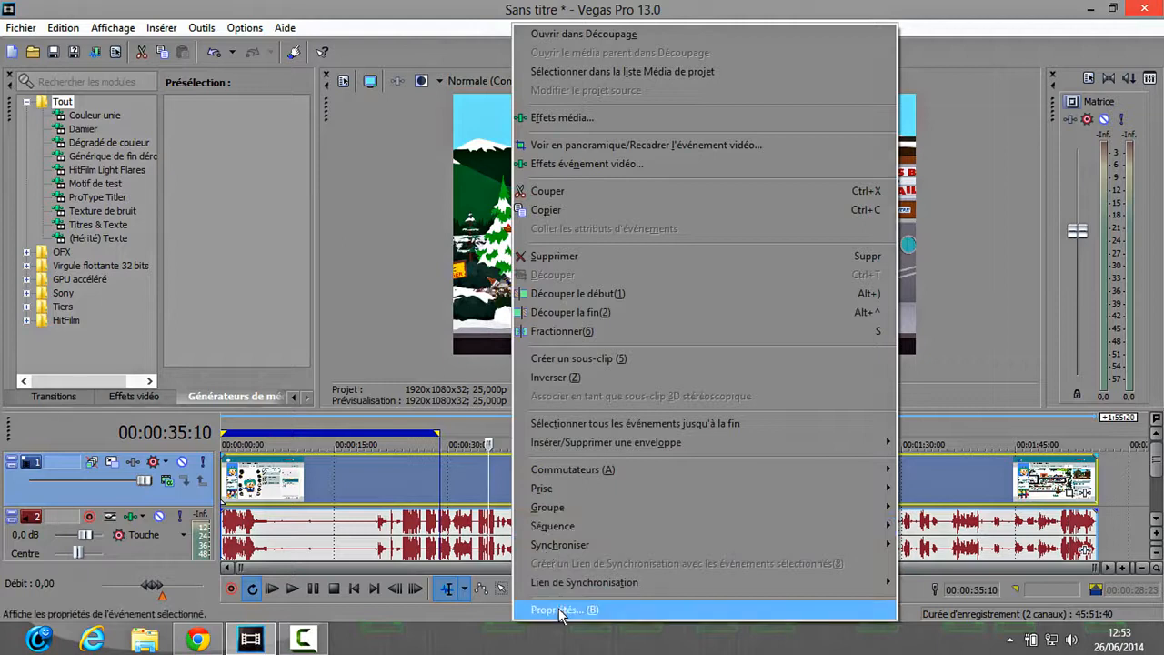
pyautogui.click(555, 610)
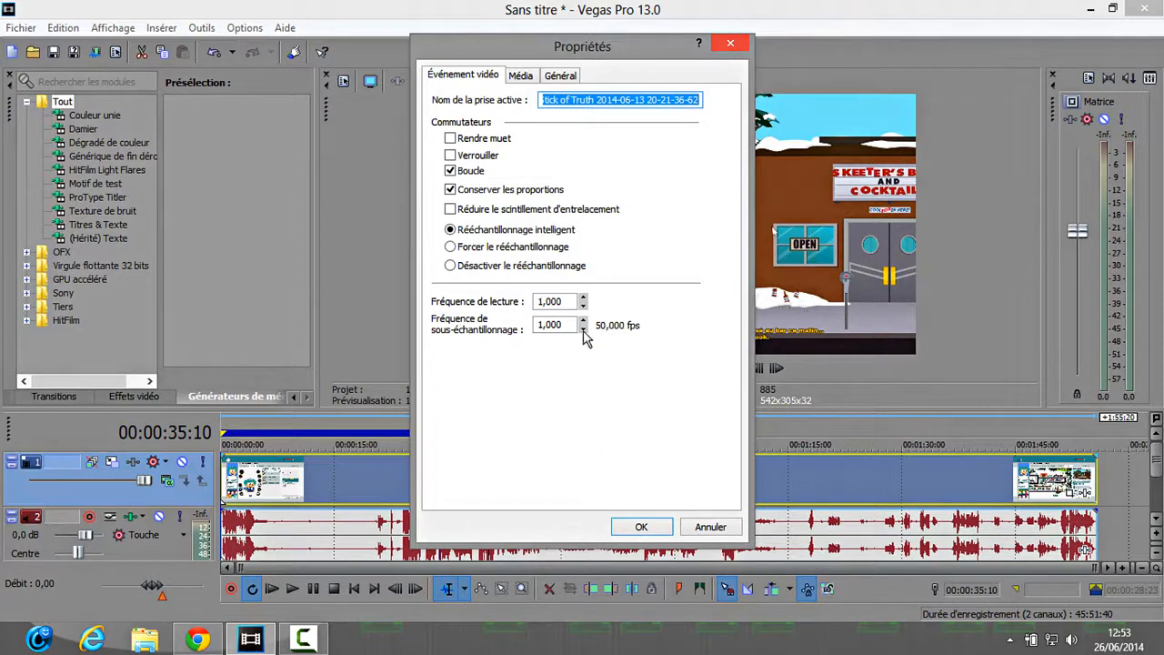
pyautogui.moveTo(598, 49); pyautogui.dragTo(658, 98)
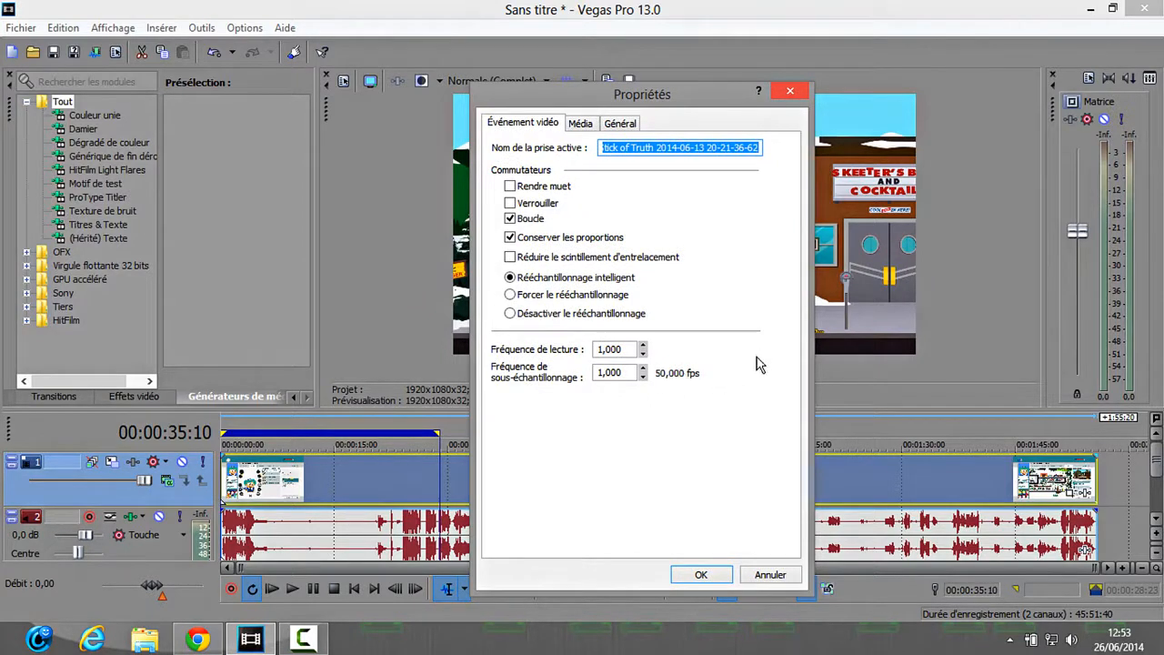
pyautogui.moveTo(642, 94); pyautogui.dragTo(425, 76)
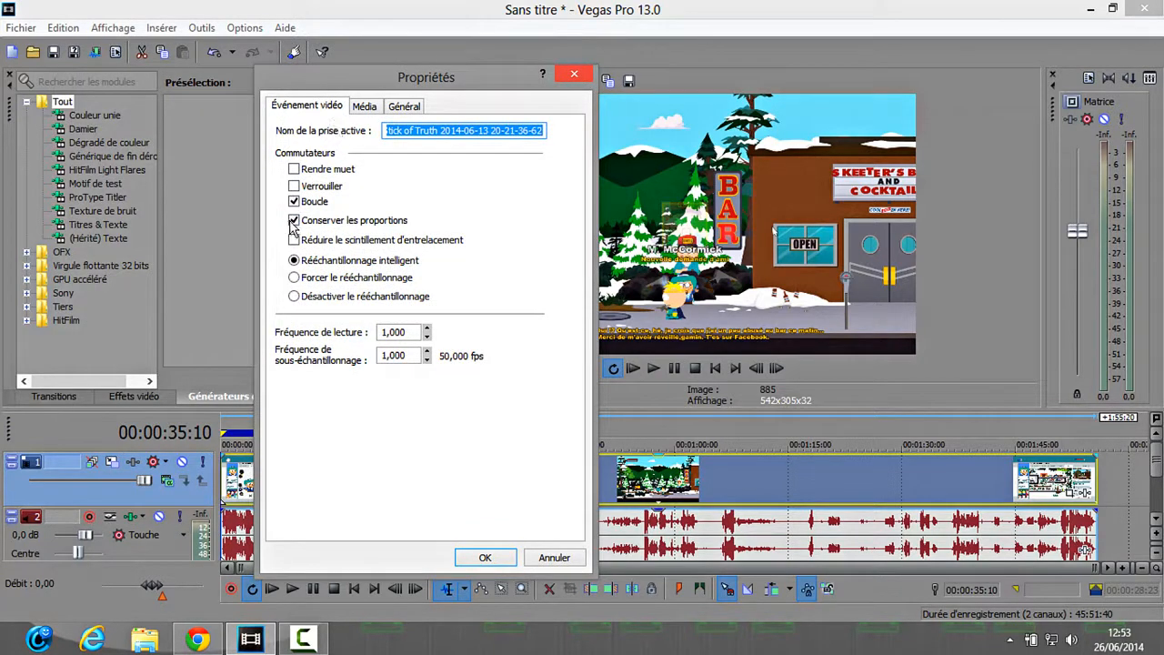
pyautogui.click(294, 296)
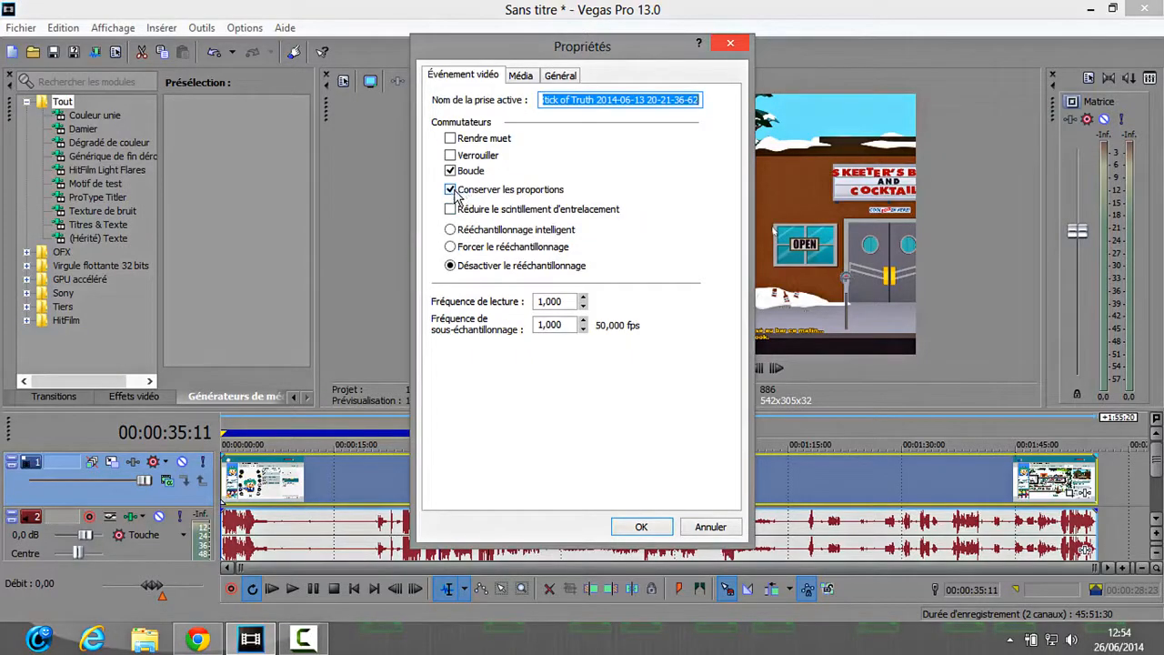
pyautogui.click(450, 191)
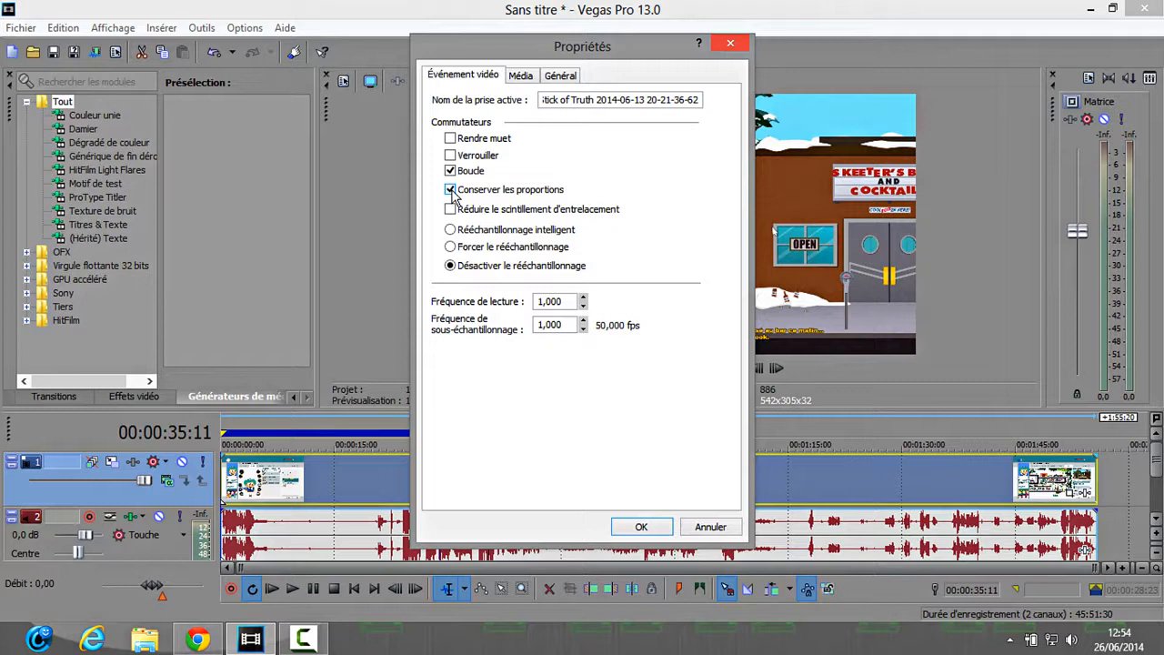
pyautogui.click(638, 528)
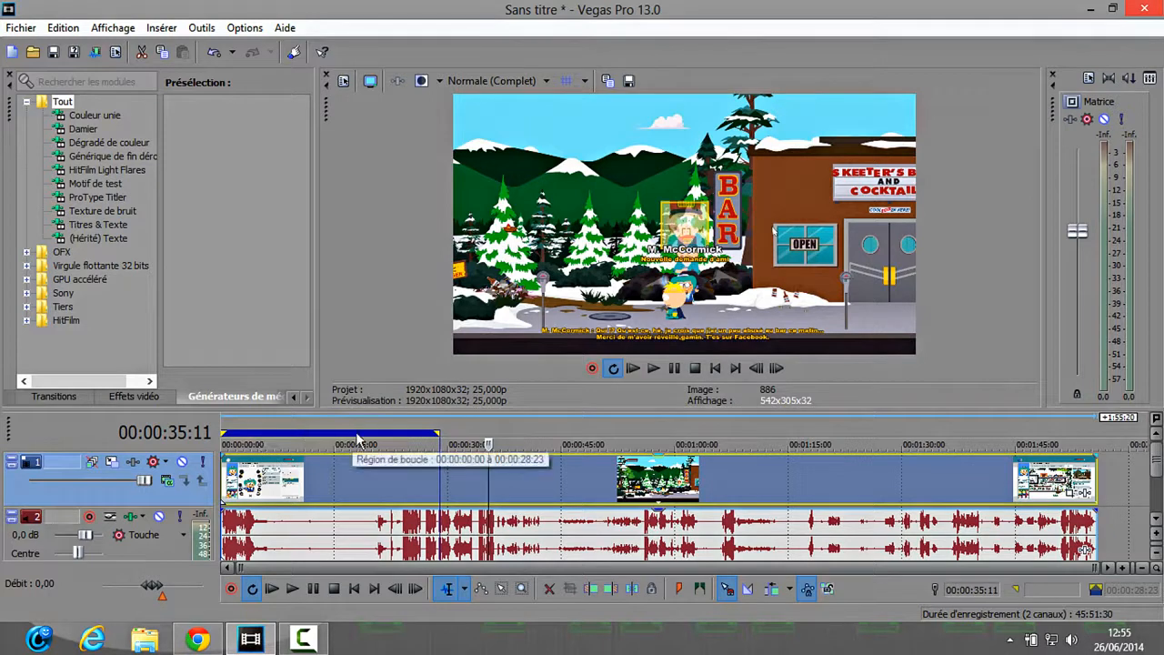
# Add the Package NoobFromUA filter package to video track 1's effects and uncover the video preview.
pyautogui.click(133, 462)
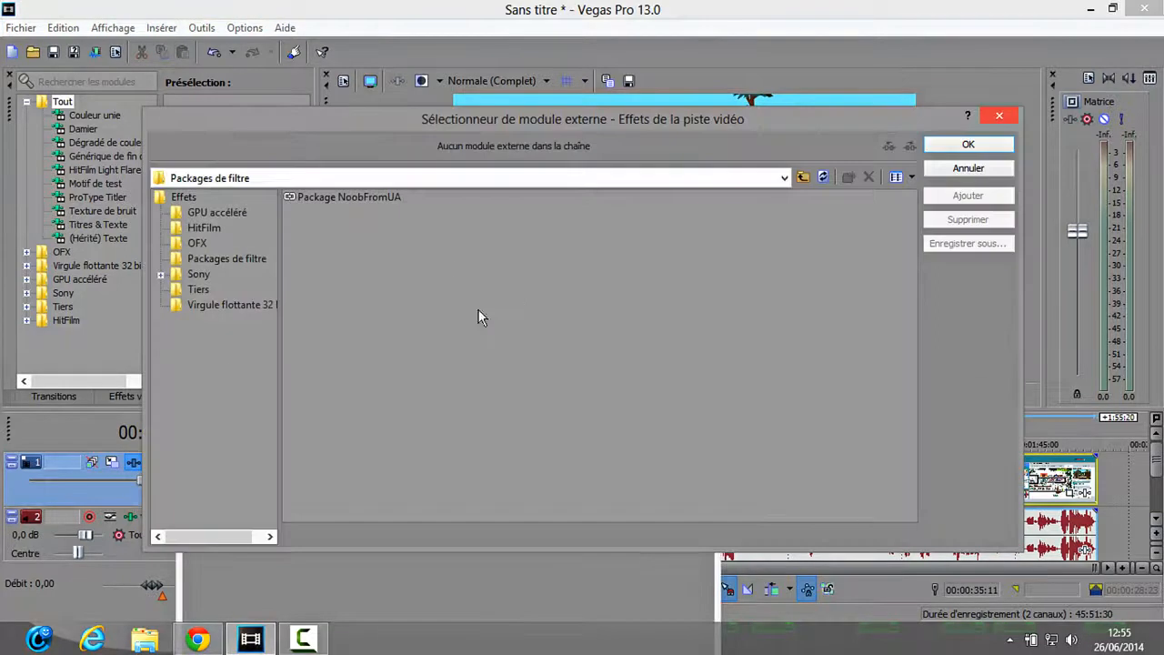
pyautogui.click(344, 195)
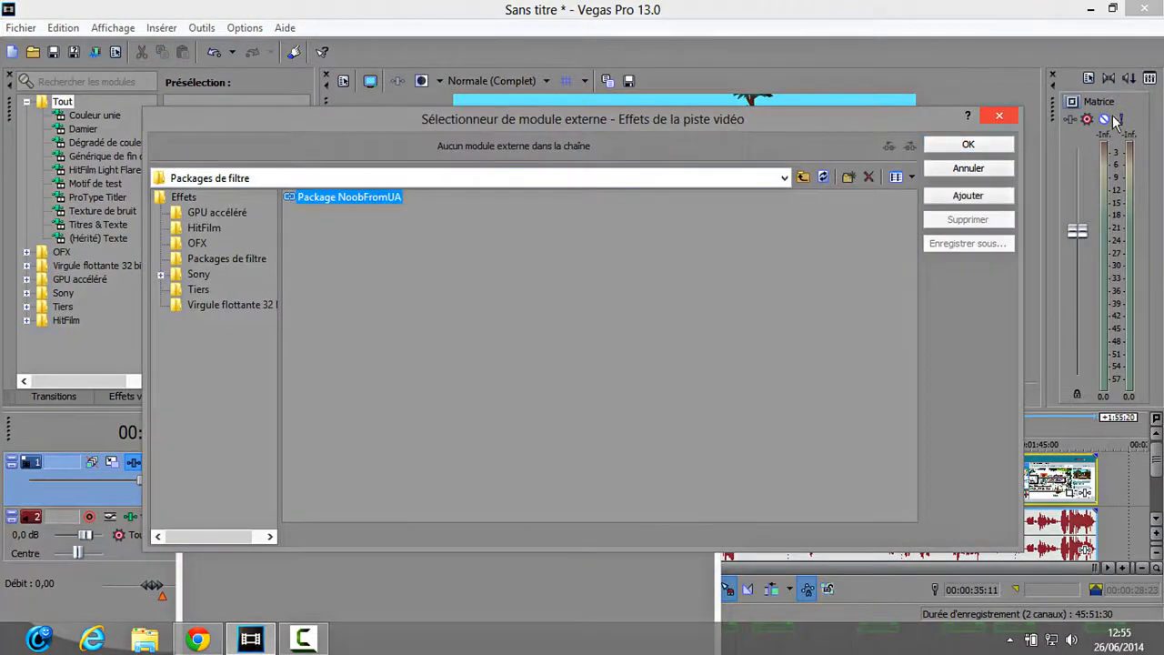
pyautogui.click(989, 198)
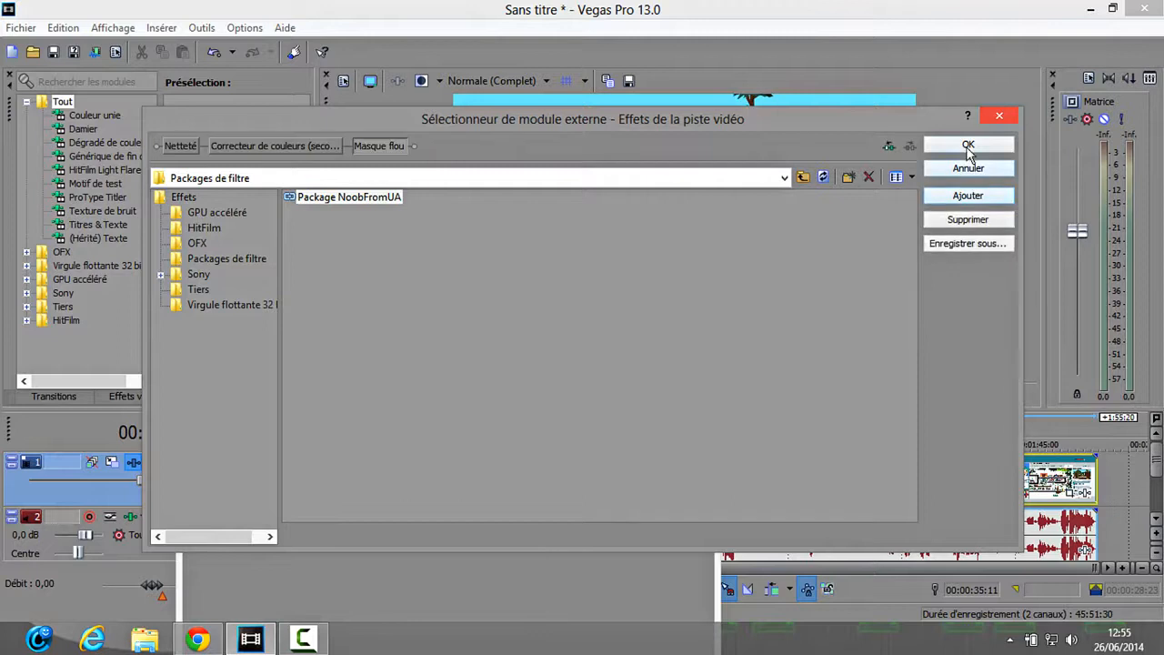
pyautogui.click(969, 148)
pyautogui.moveTo(405, 383); pyautogui.dragTo(734, 386)
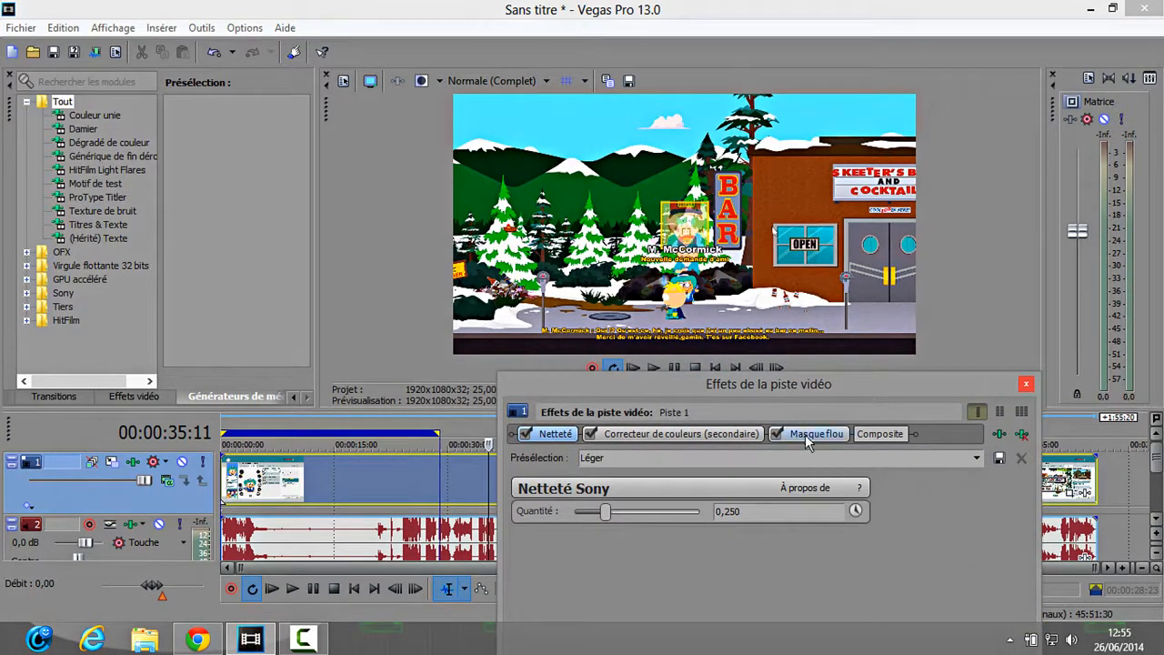
# Bypass the Netteté, Correcteur de couleurs (secondaire) and Masque flou effects on video track 1.
pyautogui.click(656, 435)
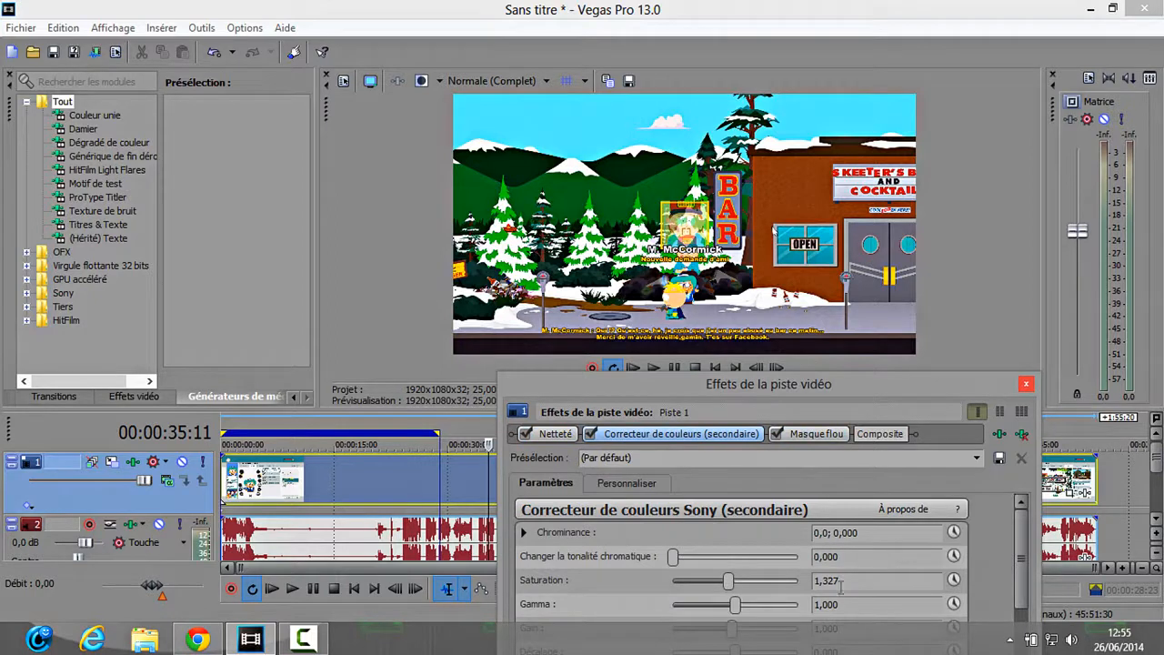
pyautogui.click(590, 434)
pyautogui.click(543, 433)
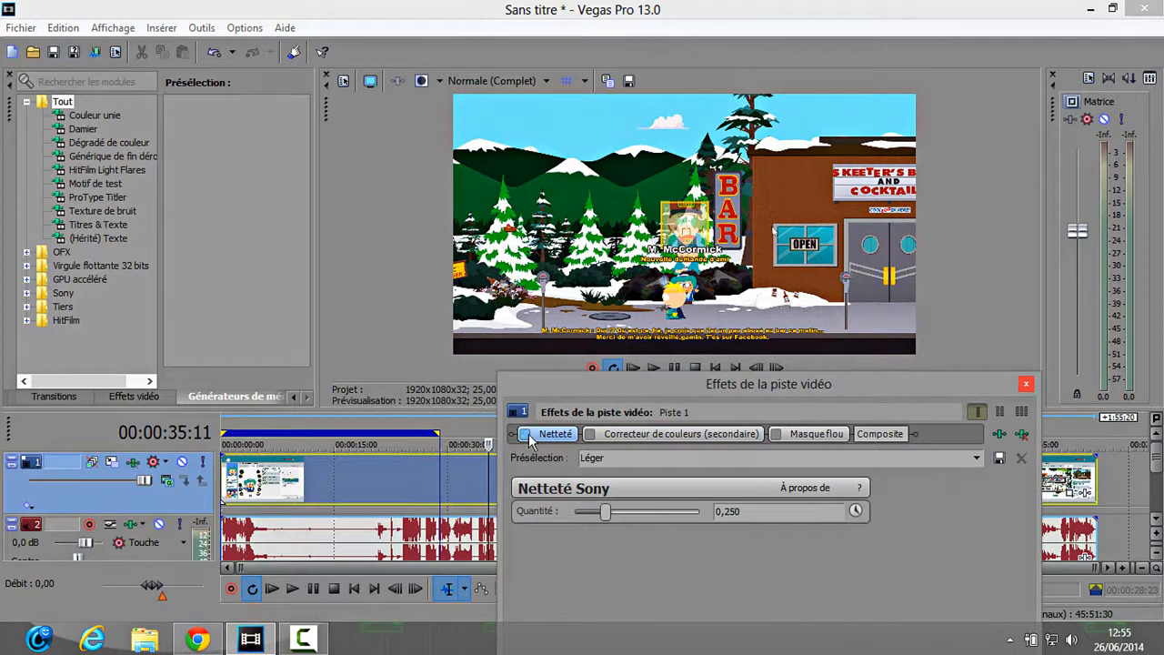
pyautogui.click(526, 434)
# Preview the clip without effects at several points on the timeline and return the cursor to the project start.
pyautogui.click(420, 428)
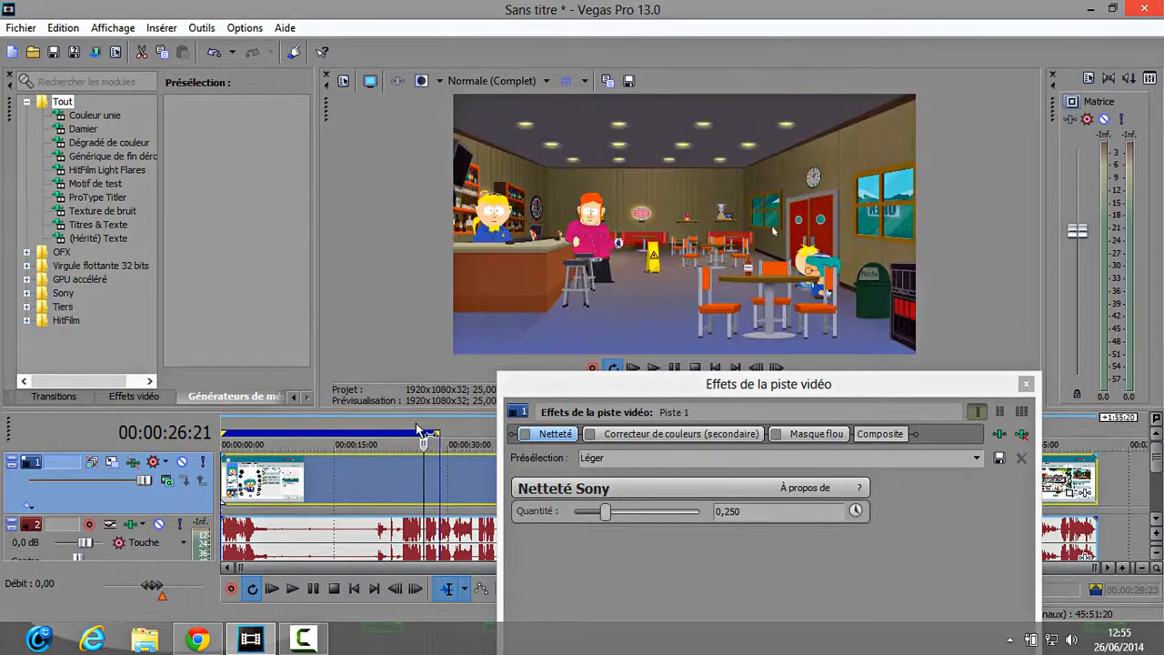
pyautogui.click(416, 426)
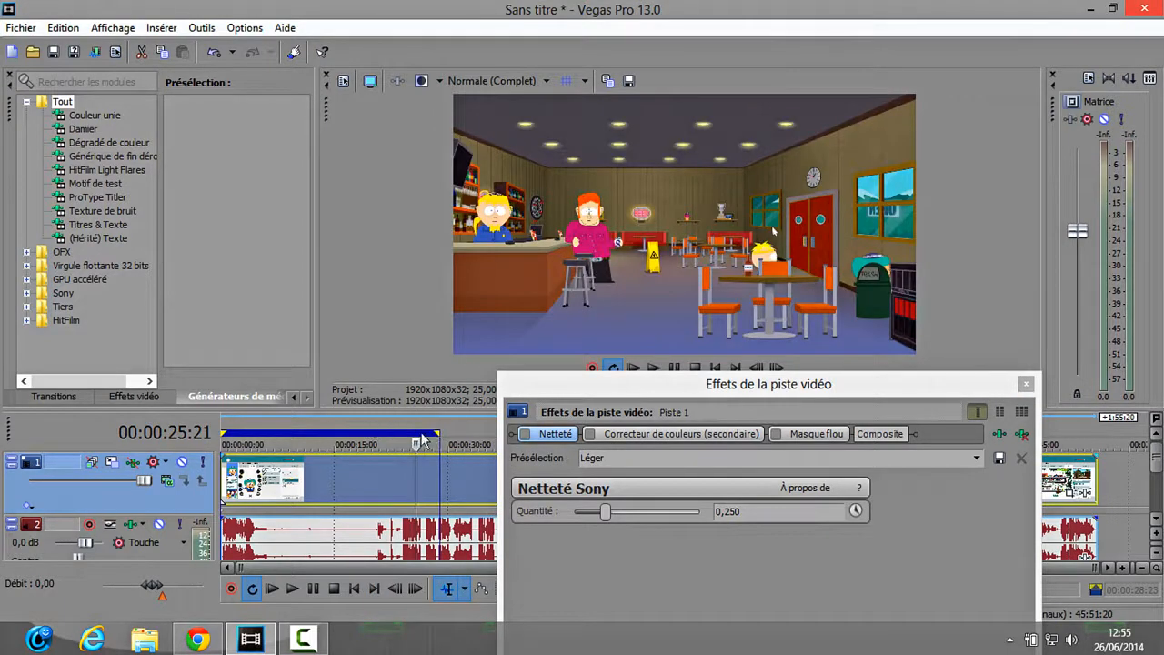
pyautogui.click(279, 426)
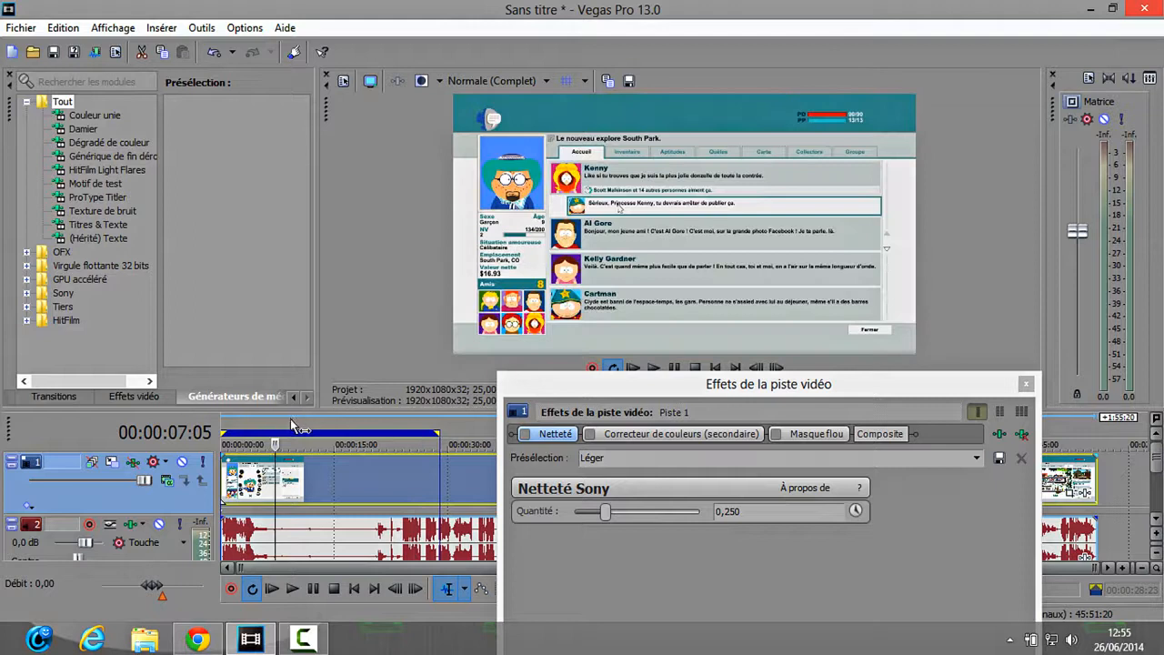
pyautogui.click(239, 433)
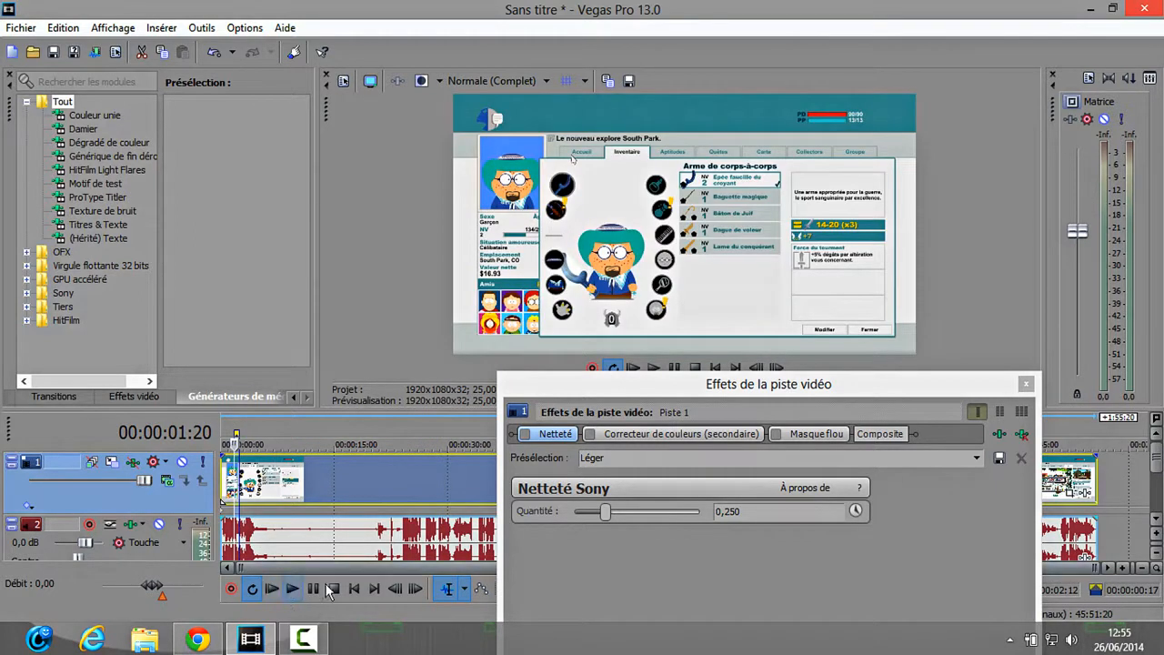
pyautogui.click(356, 588)
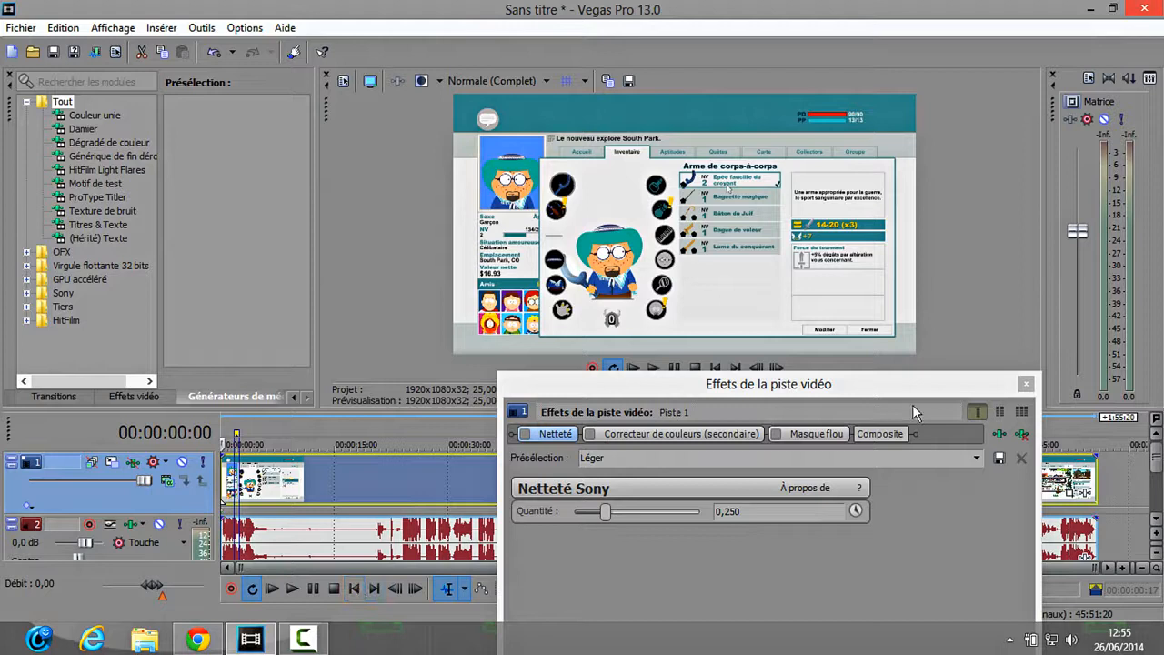
# Turn the Netteté and Correcteur de couleurs (secondaire) effects back on, comparing the preview with and without the colour corrector.
pyautogui.click(524, 435)
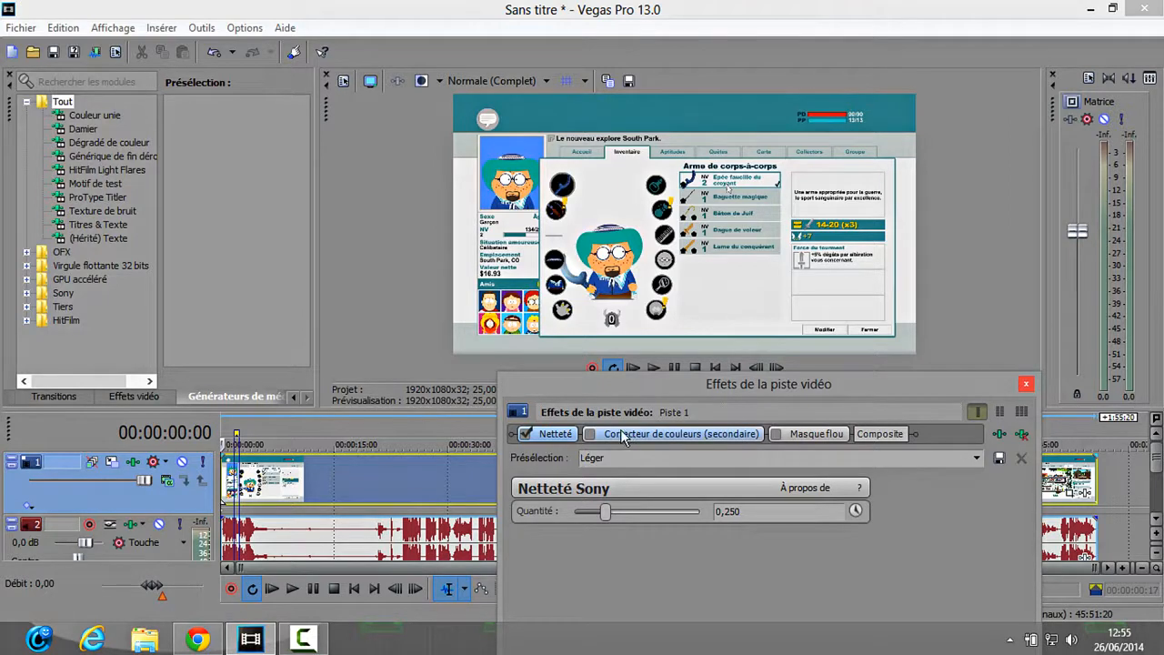
pyautogui.click(592, 435)
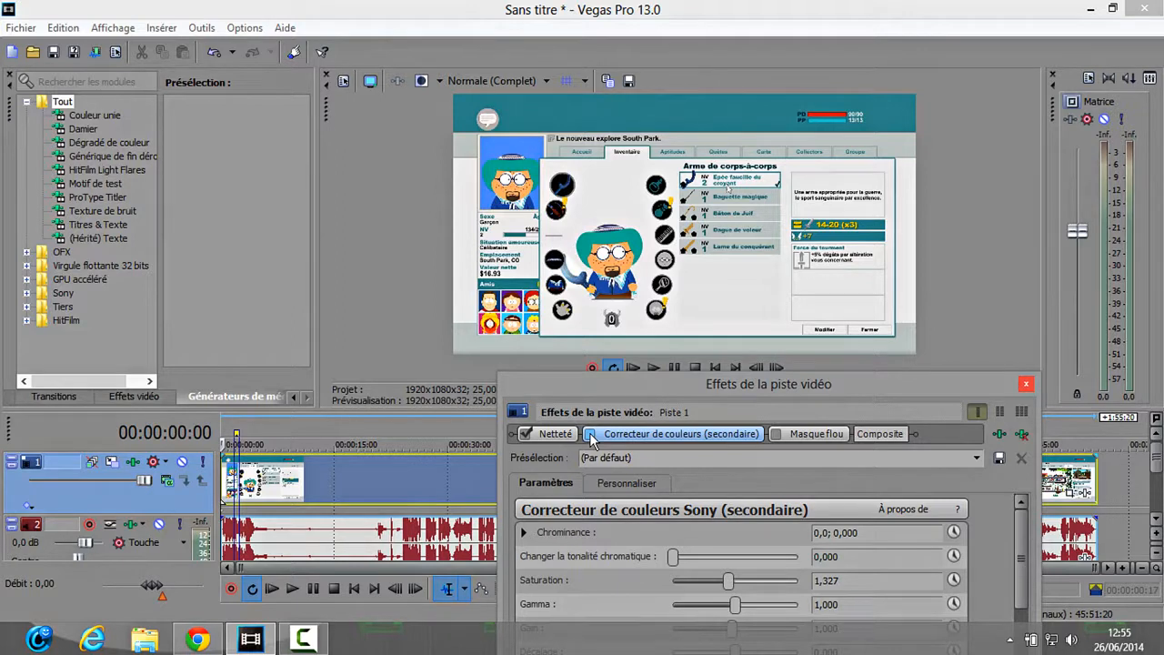
pyautogui.click(591, 434)
pyautogui.click(592, 434)
pyautogui.click(593, 435)
pyautogui.click(592, 435)
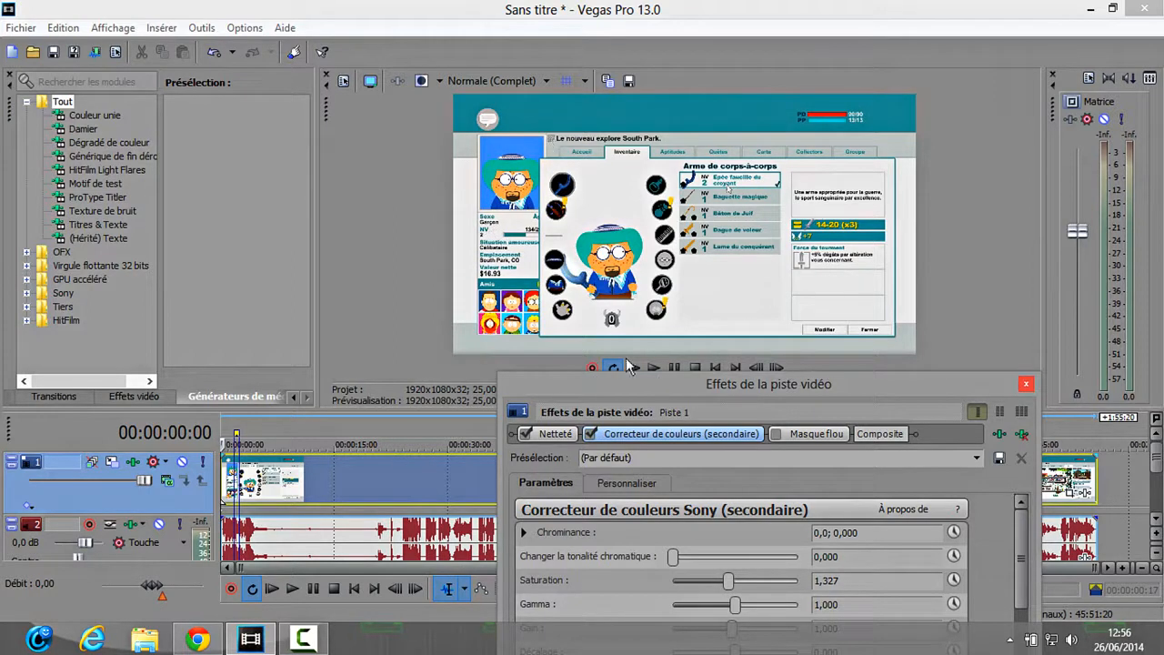
# Turn the Masque flou effect back on and compare the preview with and without it.
pyautogui.moveTo(756, 392); pyautogui.dragTo(757, 351)
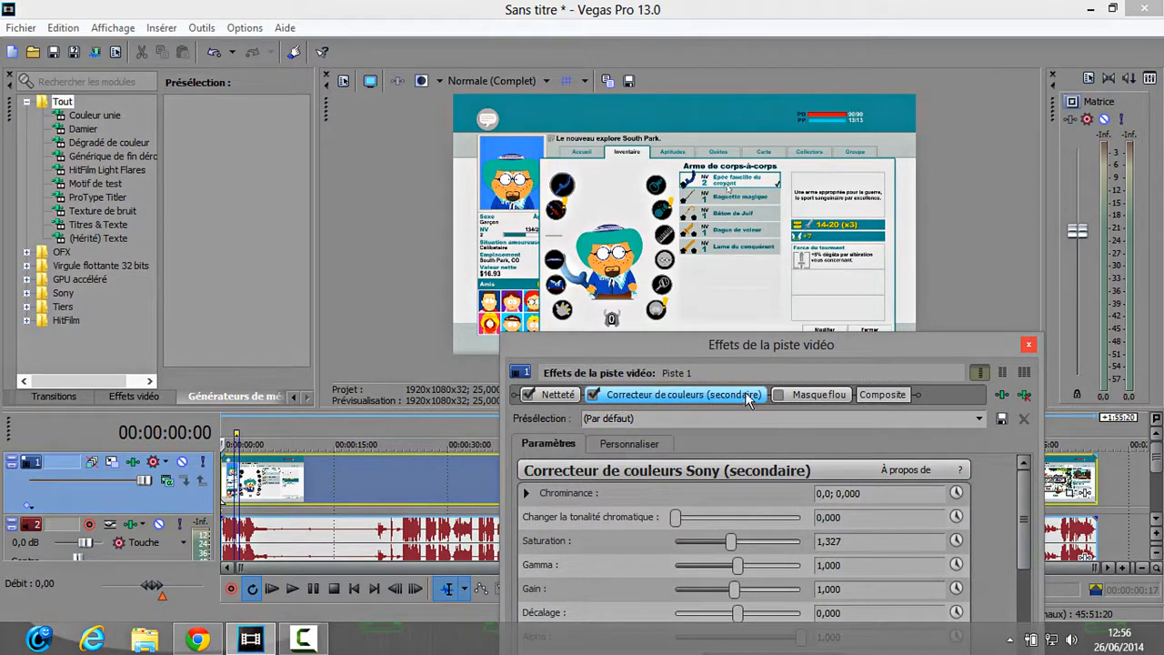
pyautogui.click(802, 396)
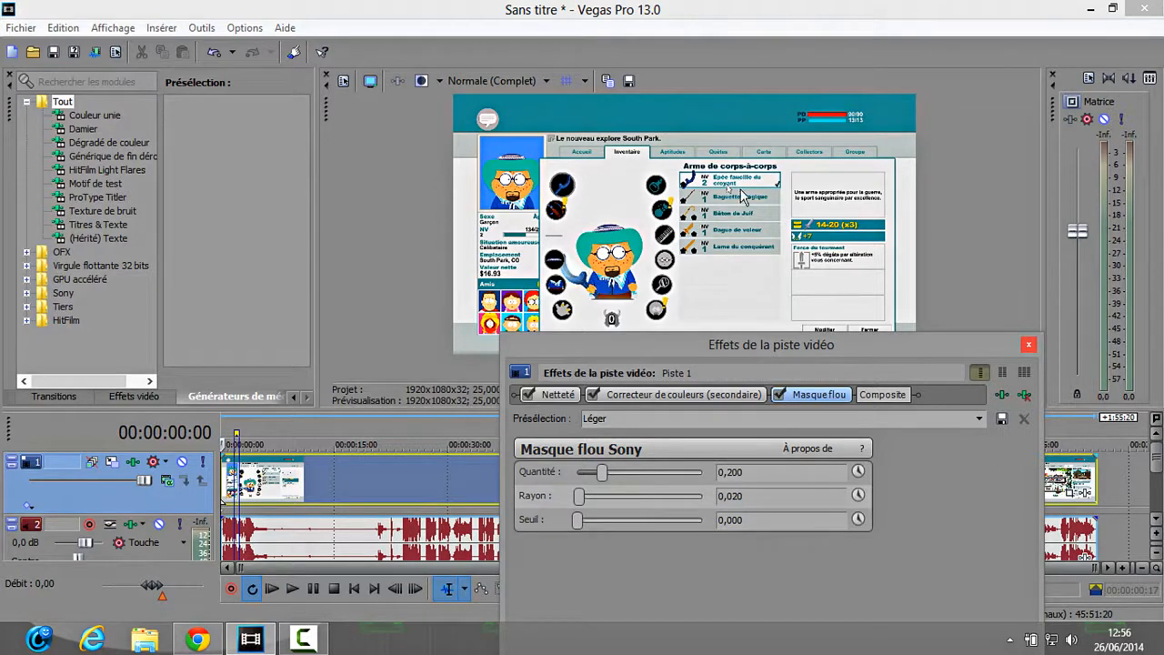
pyautogui.click(780, 396)
pyautogui.click(780, 395)
pyautogui.click(781, 395)
# Review the Masque flou presets and the Netteté settings without changing them, and close the track effects window.
pyautogui.click(752, 496)
pyautogui.click(979, 420)
pyautogui.click(979, 425)
pyautogui.click(546, 394)
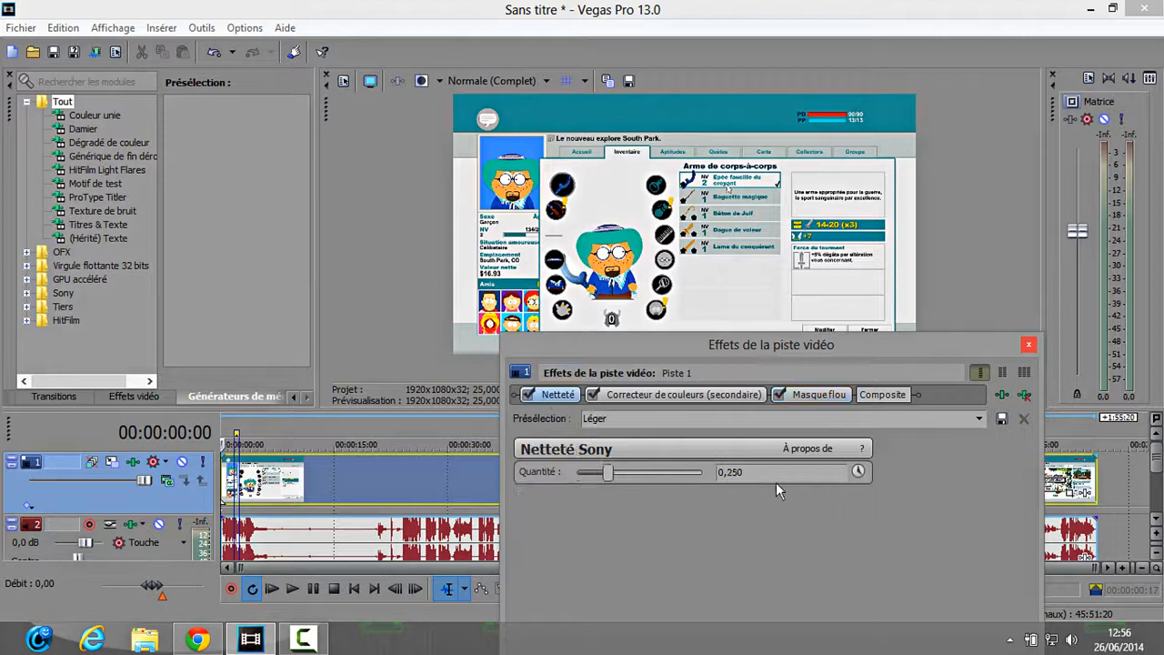
pyautogui.click(1029, 347)
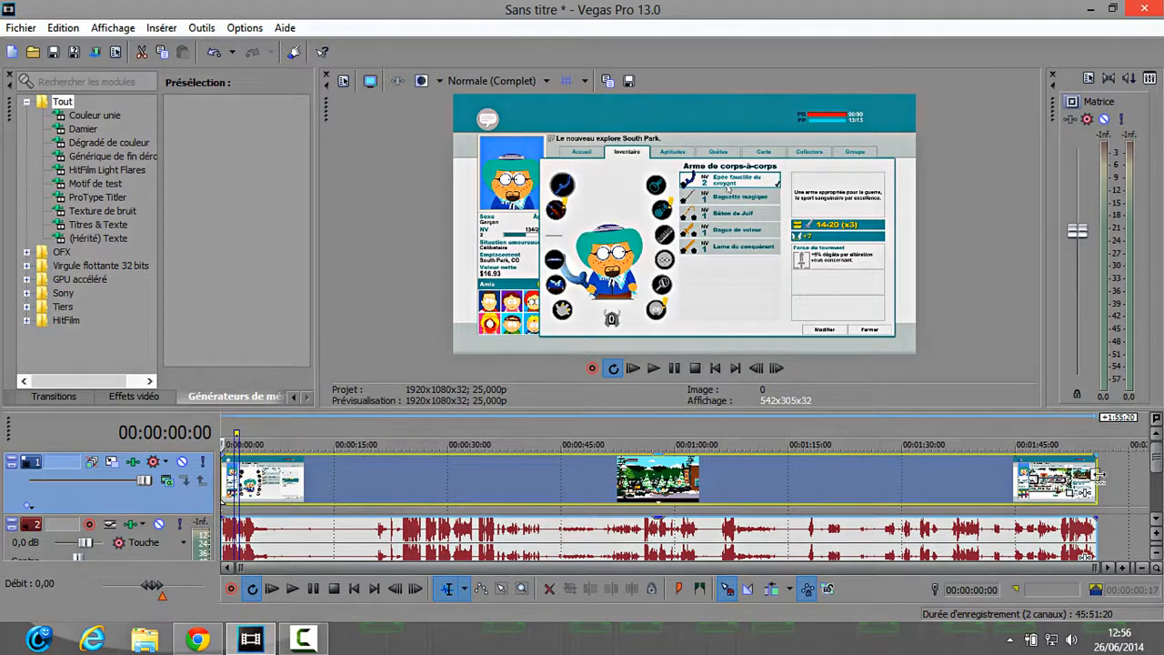
# Compress the clip to 00:00:28:23 and set the loop region over its full length, with the cursor at 00:00:03:12.
pyautogui.moveTo(1099, 475); pyautogui.dragTo(439, 475)
pyautogui.click(249, 434)
pyautogui.doubleClick(240, 435)
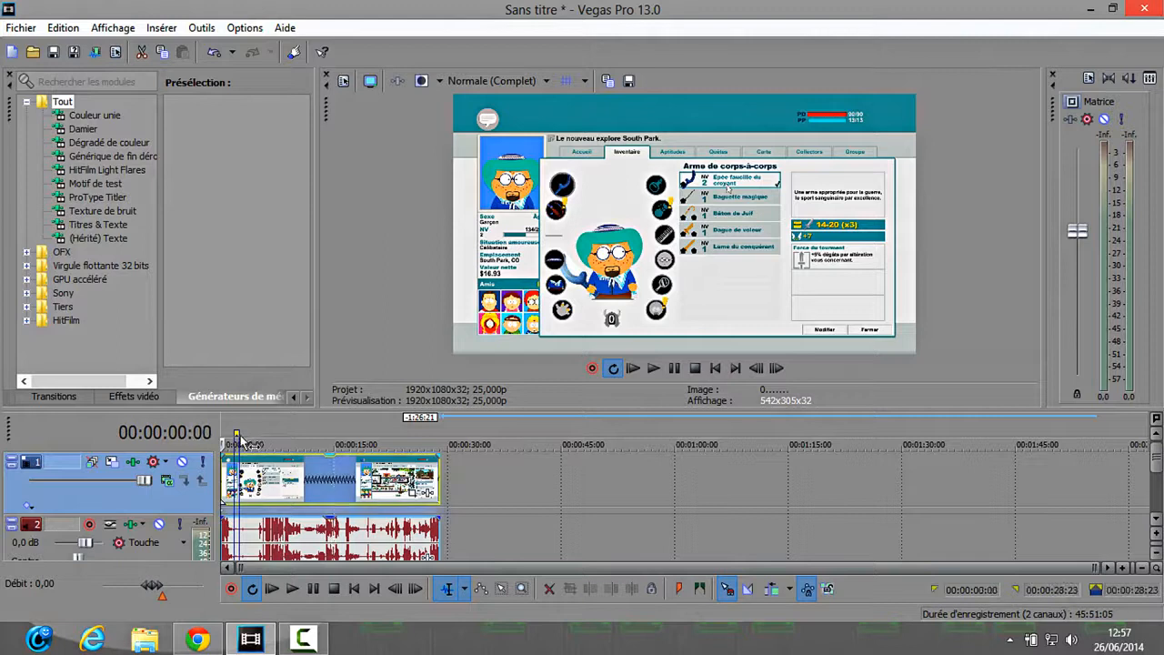
pyautogui.click(246, 434)
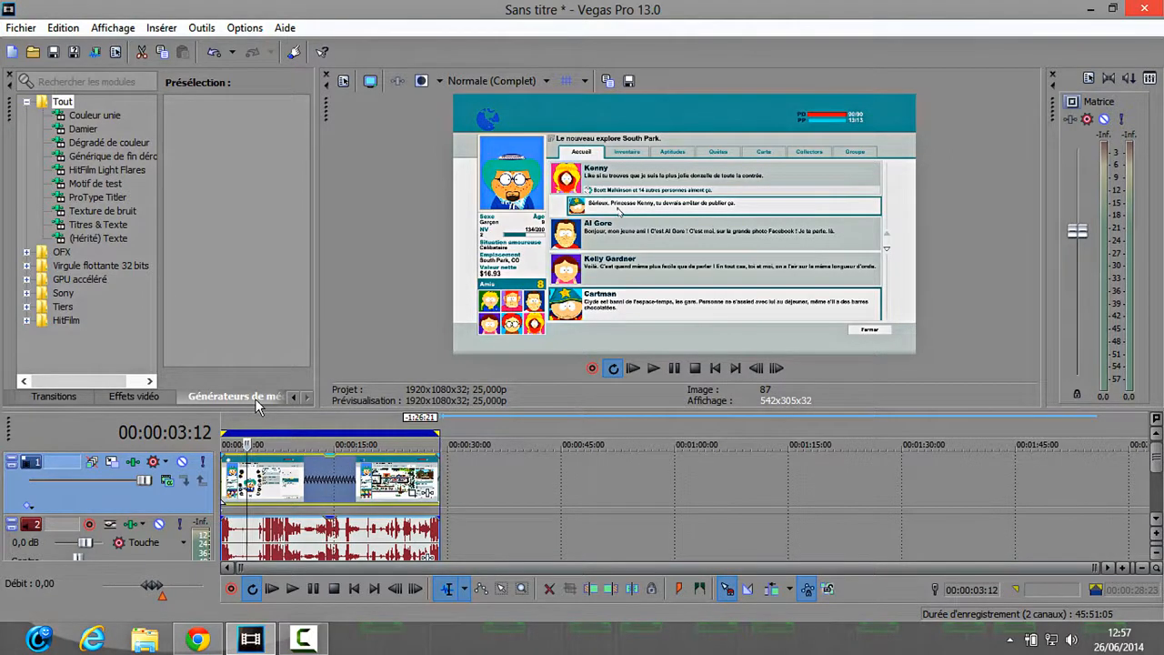
# Open the render settings and review the custom video settings of the Paramètres NoobFromUA (*) AVI template, leaving them unchanged.
pyautogui.click(94, 53)
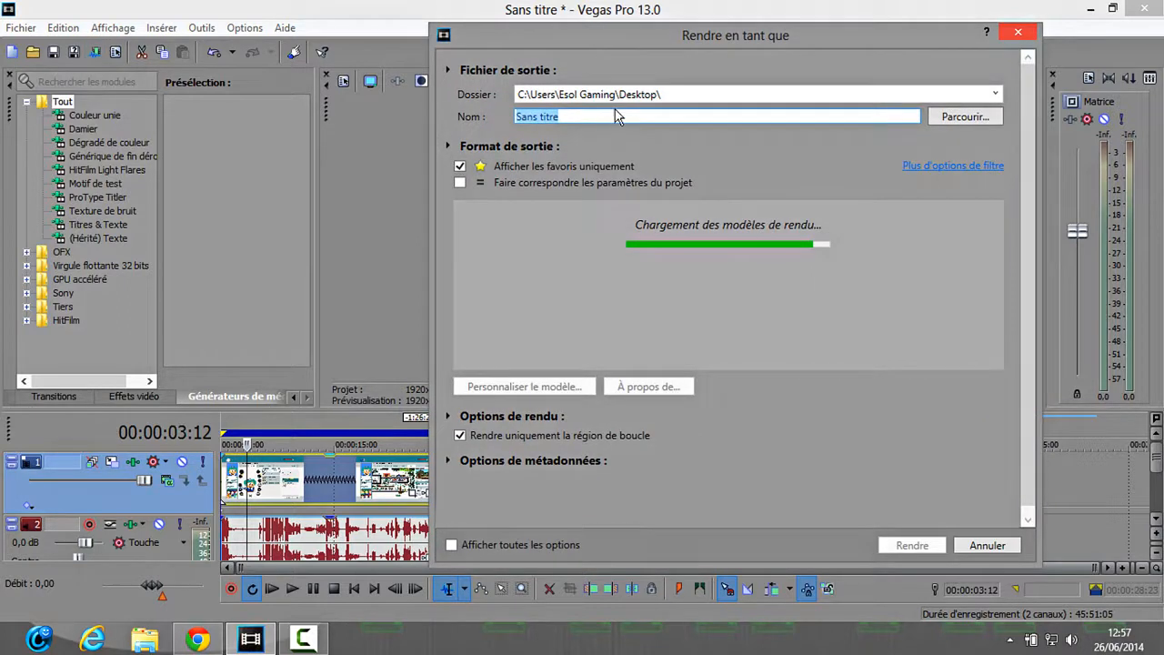
pyautogui.click(592, 228)
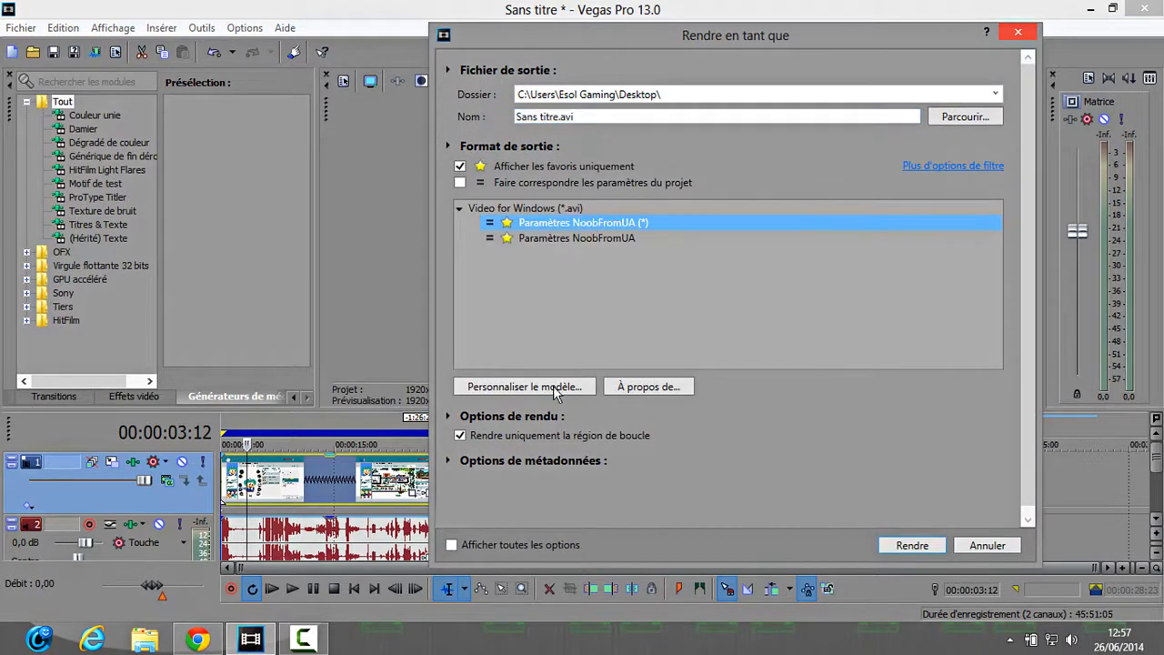
pyautogui.click(555, 389)
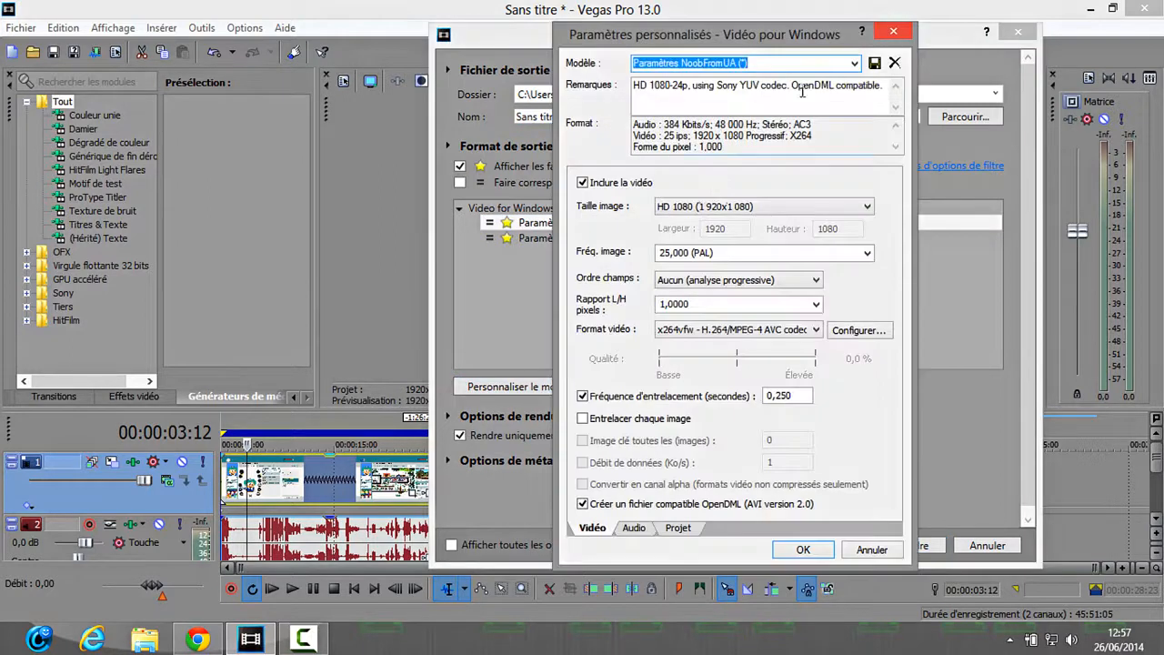
pyautogui.click(870, 550)
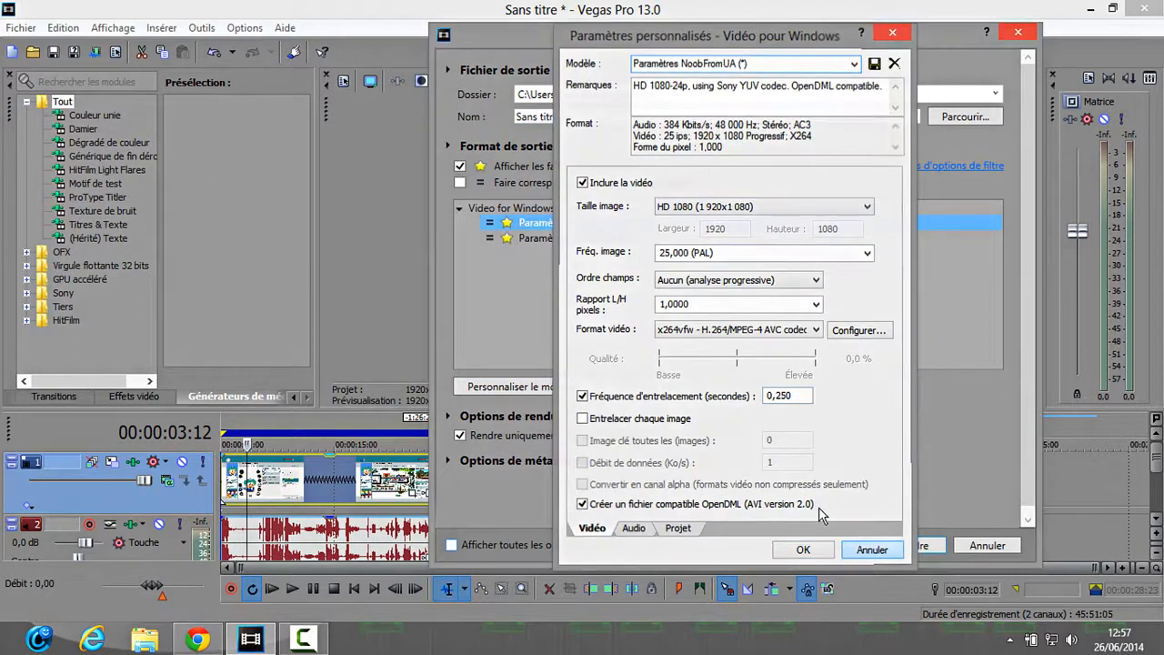
# Show all render templates instead of favourites only, collapse the Video for Windows group and browse the output format list.
pyautogui.click(460, 168)
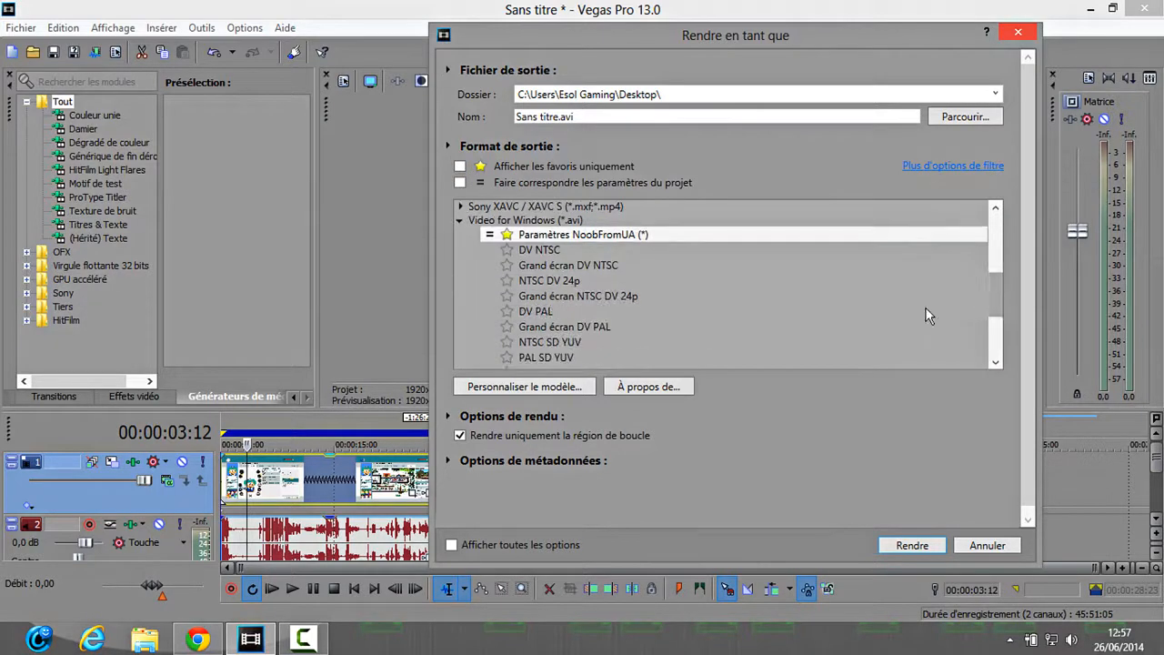
pyautogui.click(459, 221)
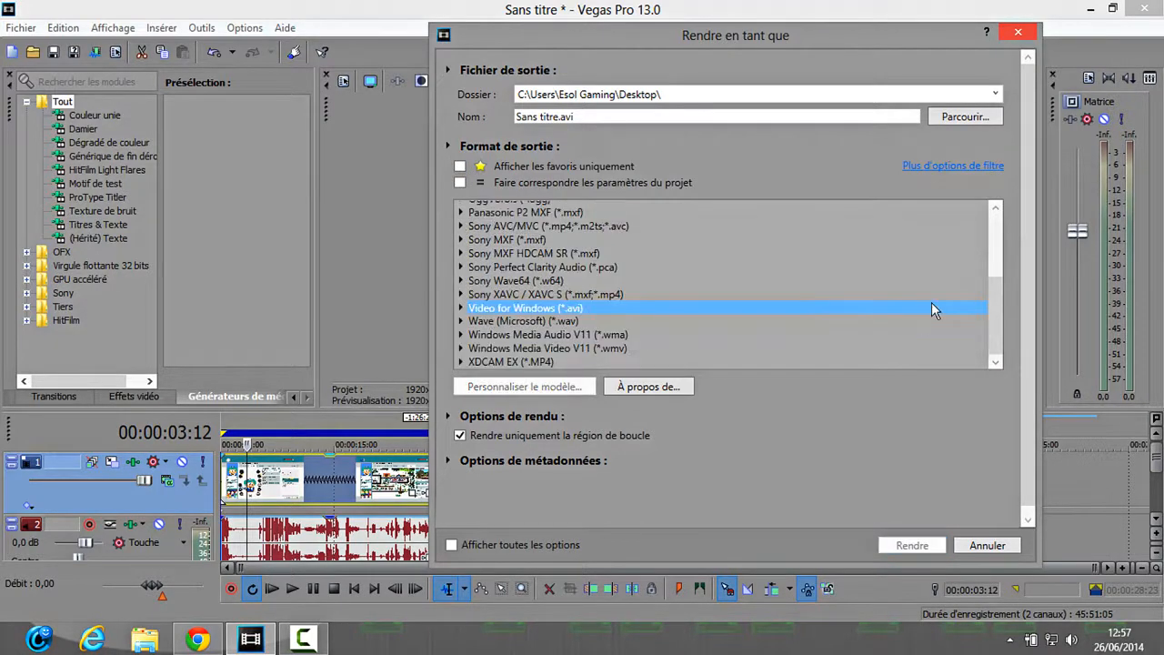
pyautogui.click(992, 270)
pyautogui.click(987, 339)
pyautogui.moveTo(986, 338); pyautogui.dragTo(896, 366)
pyautogui.click(561, 353)
pyautogui.scroll(6, 1003, 282)
pyautogui.scroll(-6, 858, 274)
pyautogui.scroll(6, 698, 260)
pyautogui.scroll(-6, 685, 263)
pyautogui.scroll(6, 684, 263)
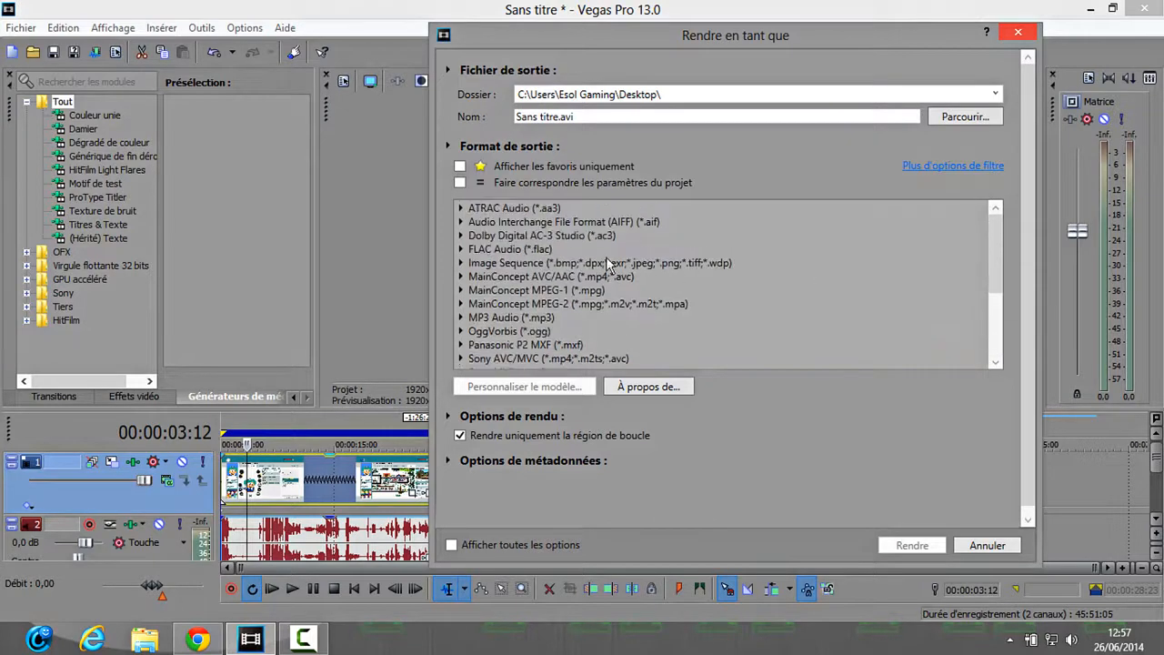
pyautogui.scroll(-6, 479, 291)
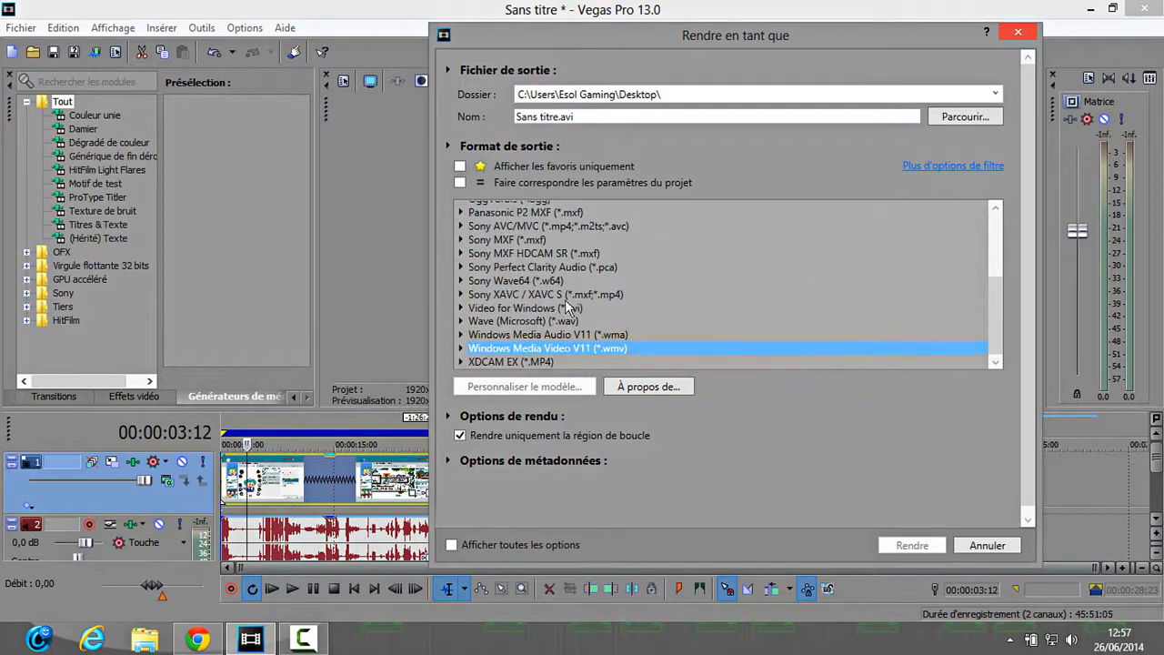
# Look through the render format list for the Video for Windows (*.avi) group.
pyautogui.scroll(5, 567, 309)
pyautogui.scroll(1, 566, 309)
pyautogui.scroll(-2, 564, 307)
pyautogui.scroll(2, 564, 306)
pyautogui.scroll(-2, 563, 303)
pyautogui.scroll(-2, 562, 303)
pyautogui.scroll(4, 562, 299)
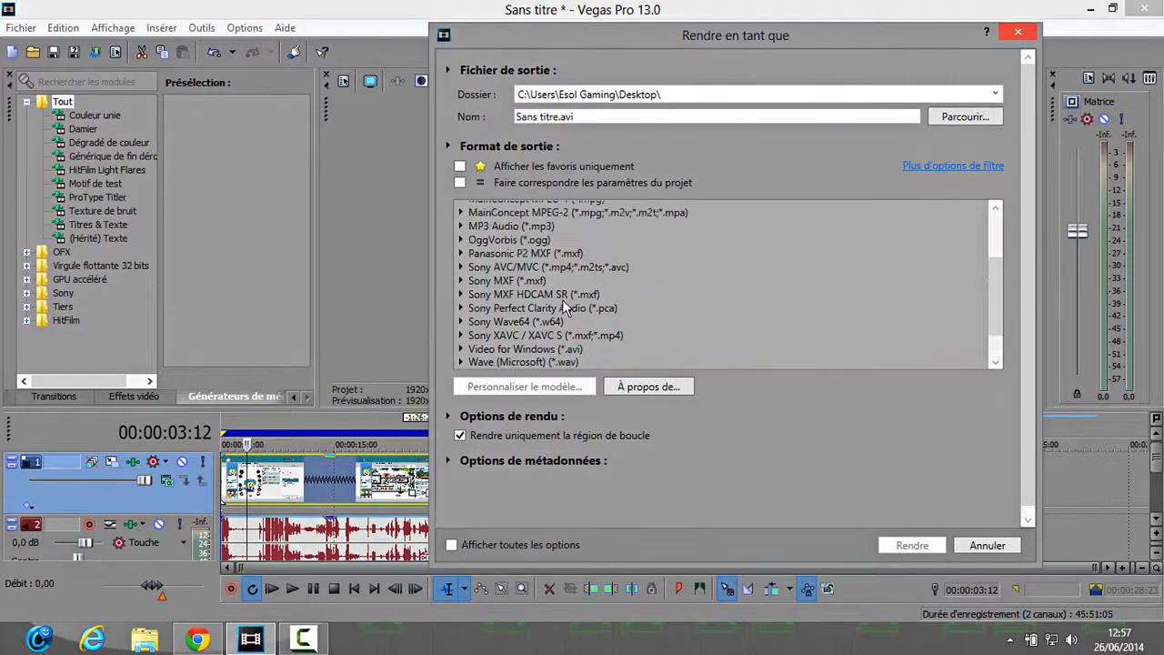
pyautogui.scroll(-2, 496, 300)
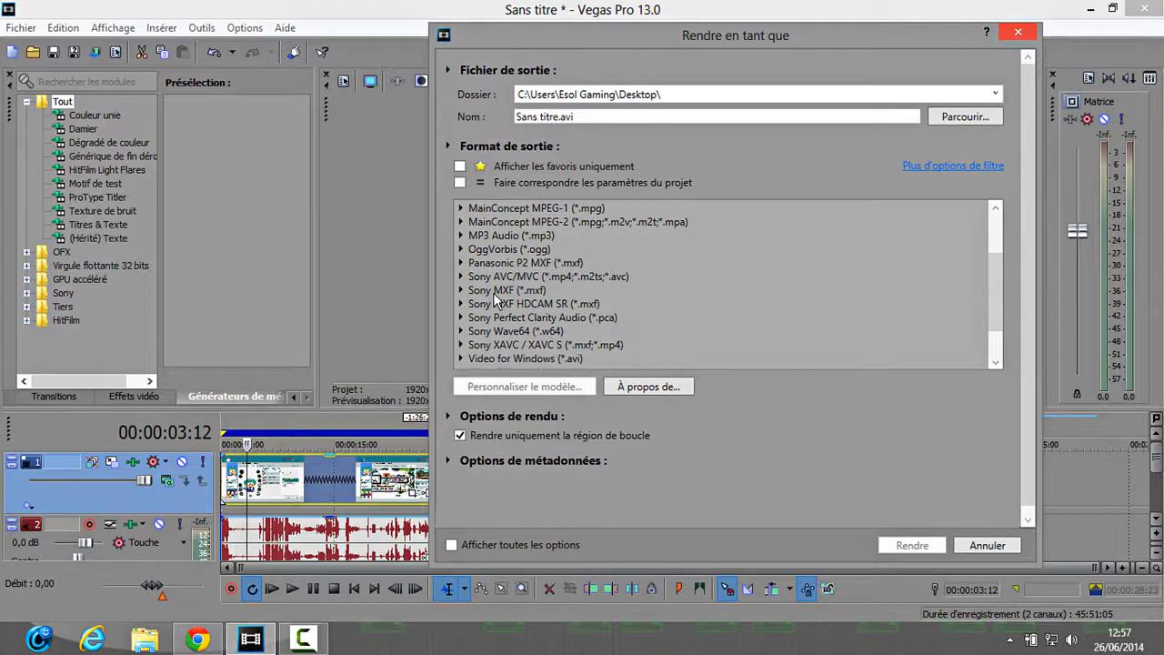
pyautogui.scroll(-1, 555, 296)
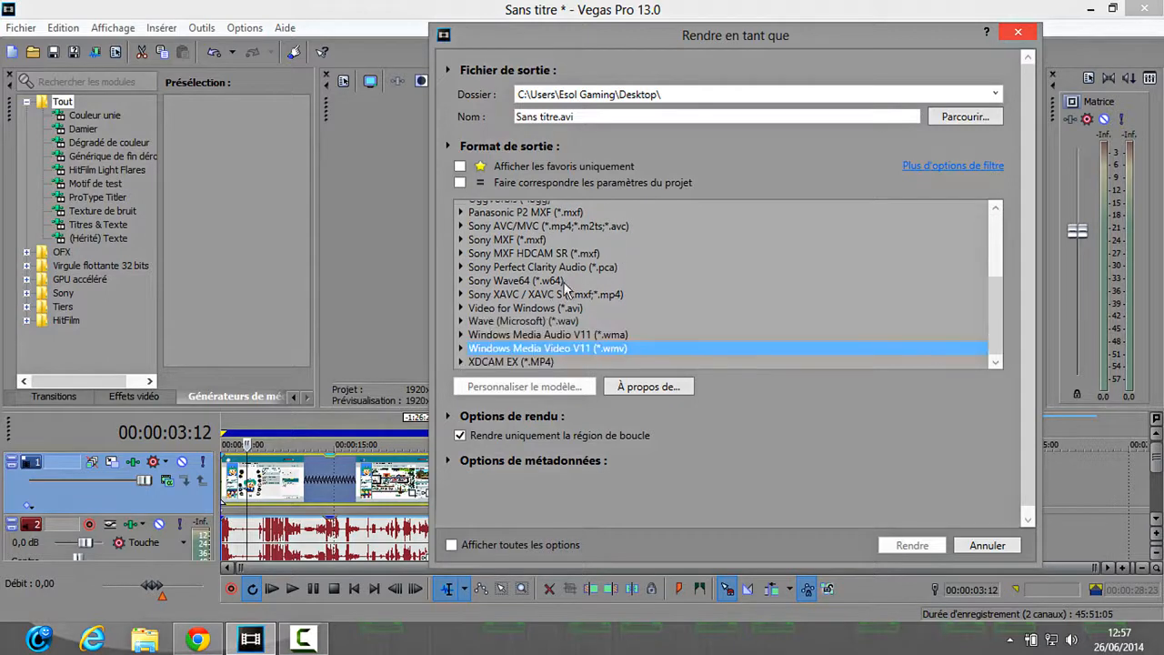
pyautogui.scroll(3, 565, 276)
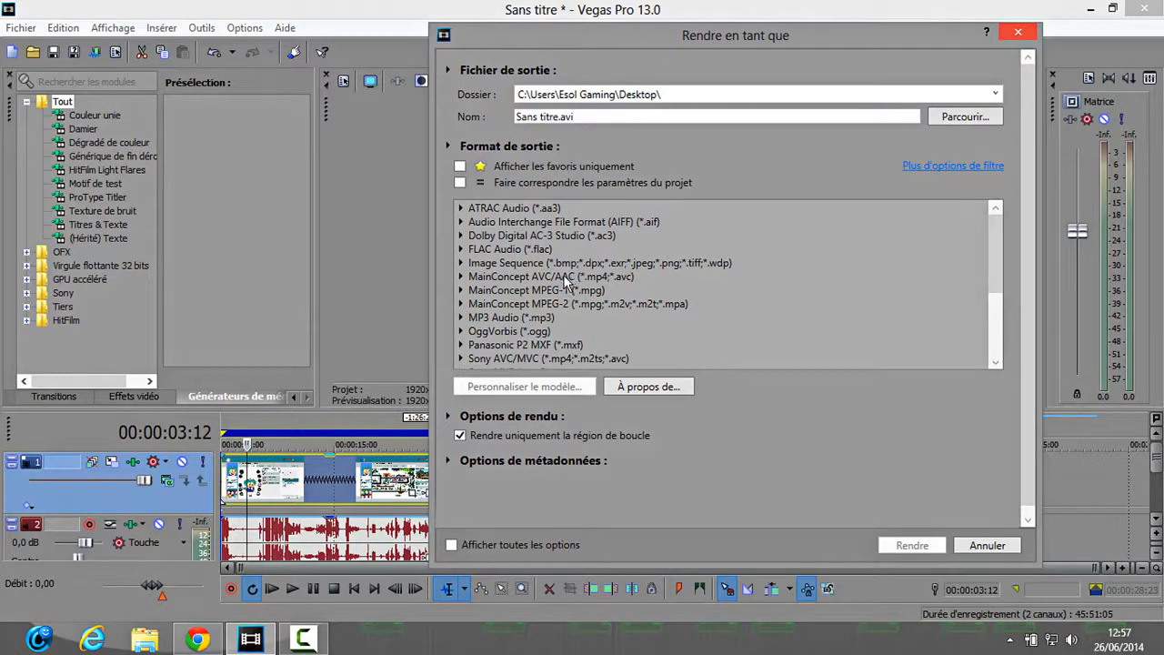
pyautogui.scroll(-2, 565, 282)
pyautogui.scroll(2, 566, 279)
pyautogui.scroll(-3, 508, 302)
# Expand the Video for Windows (*.avi) formats and open the HD 1080-50i YUV template for customisation.
pyautogui.click(495, 309)
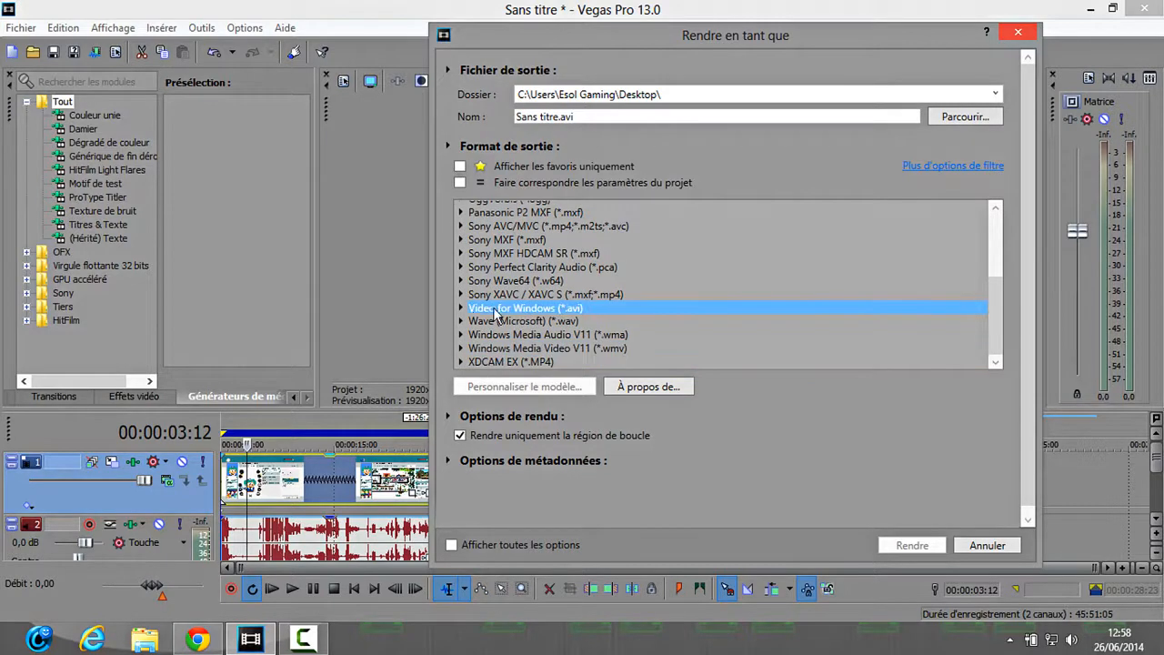
pyautogui.click(459, 308)
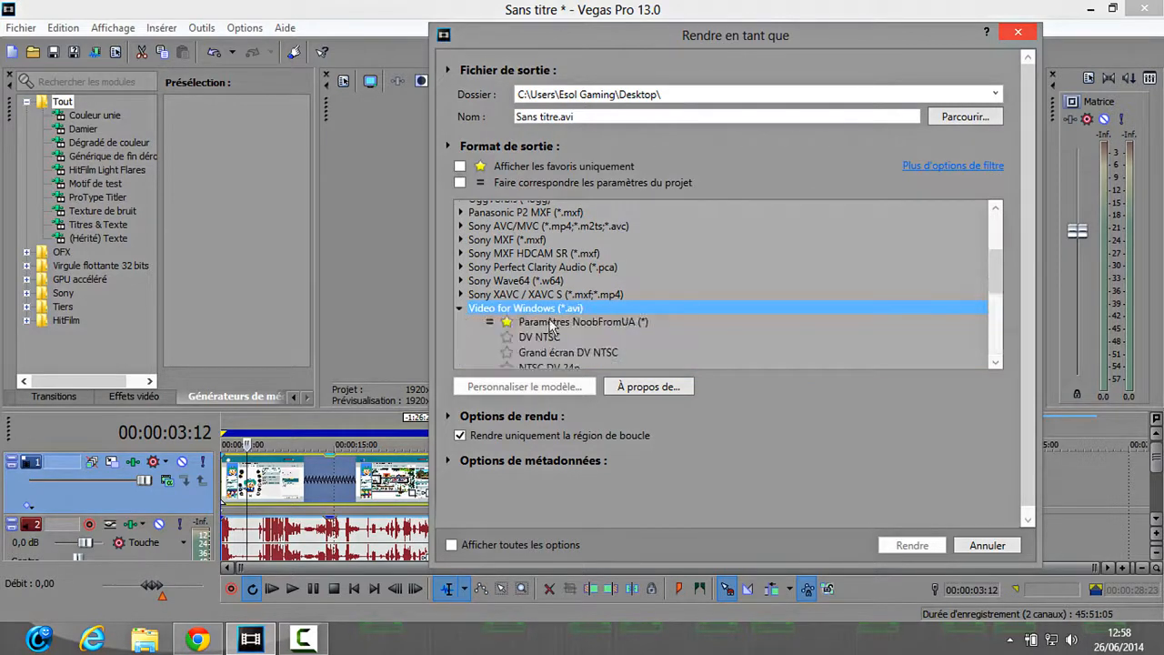
pyautogui.scroll(-5, 584, 316)
pyautogui.scroll(-2, 583, 315)
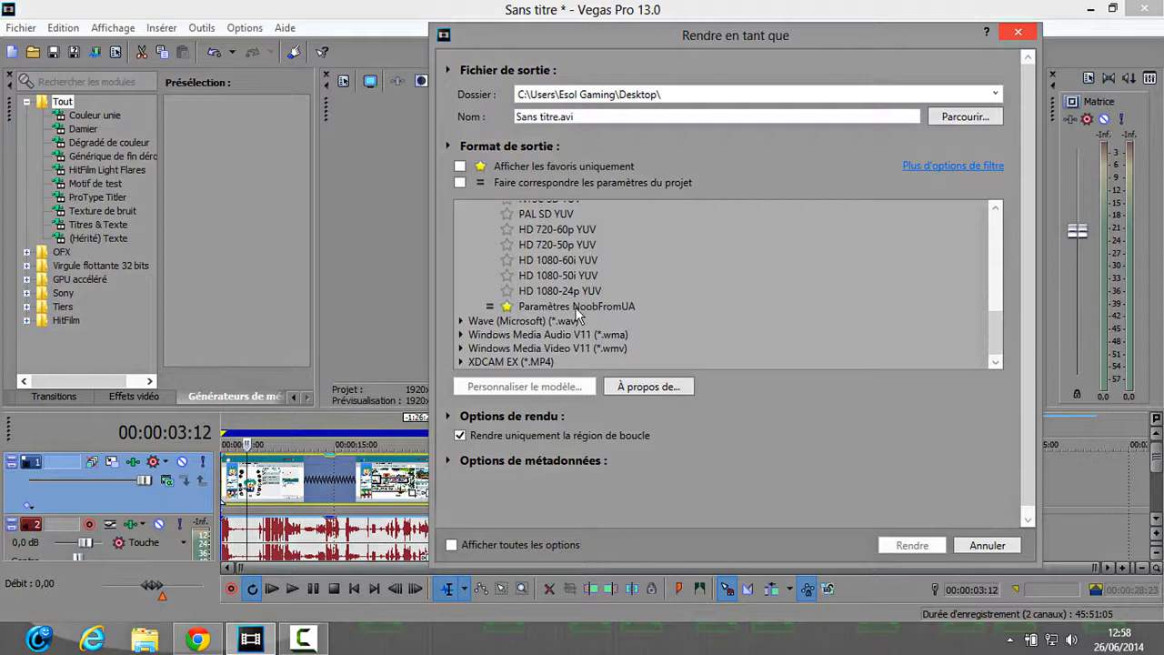
pyautogui.scroll(1, 578, 319)
pyautogui.click(573, 319)
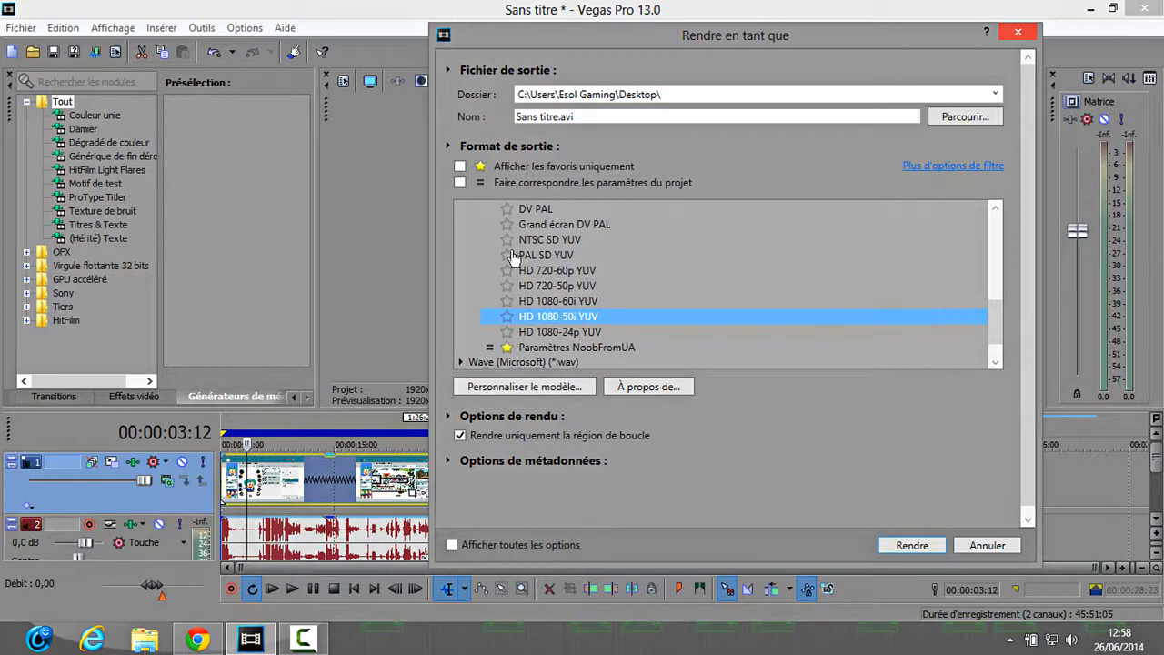
pyautogui.click(550, 388)
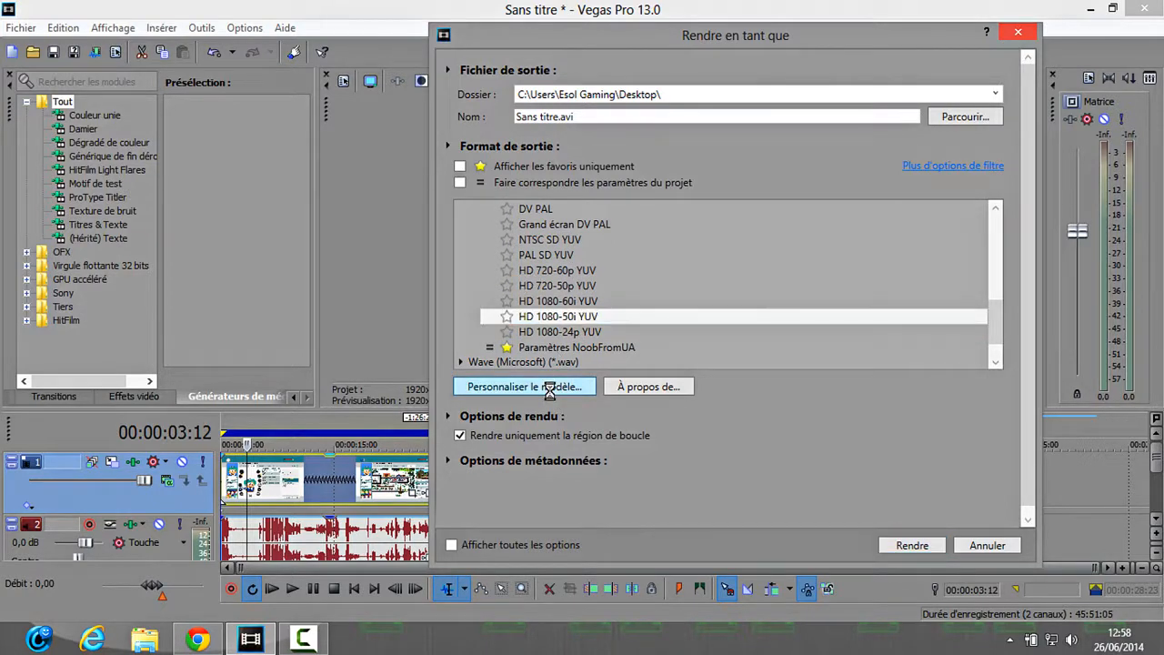
# Set the image size to custom (taille d'image personnalisée) at 1920 × 1080, keeping the frame rate at 25,000 (PAL).
pyautogui.click(779, 207)
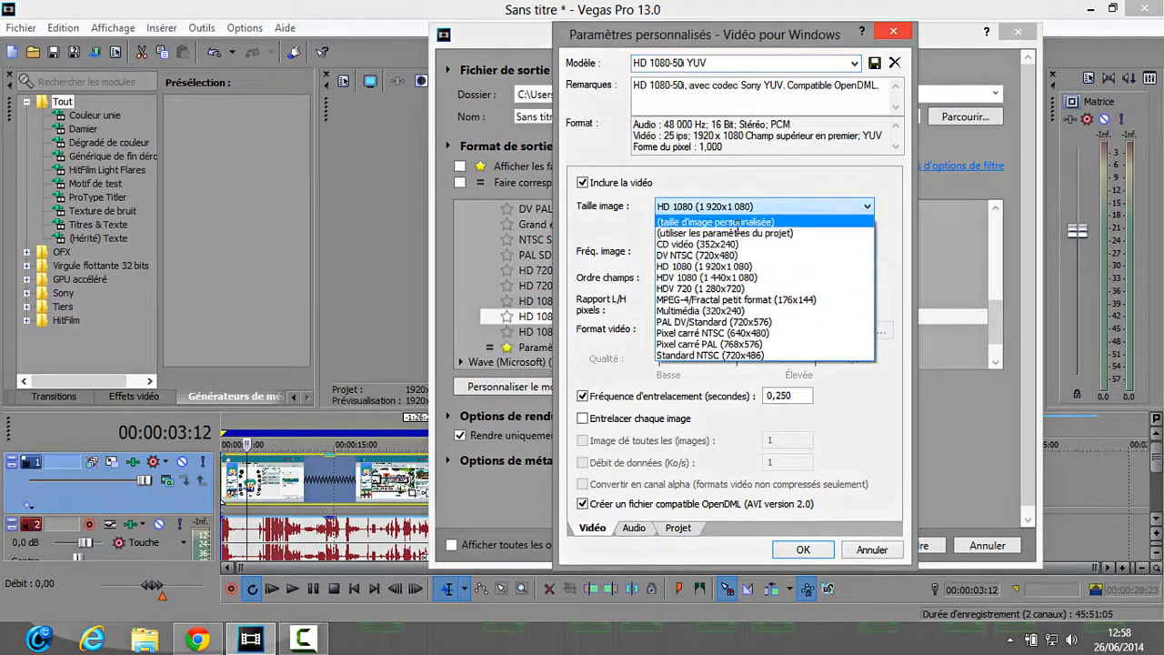
pyautogui.click(705, 221)
pyautogui.click(739, 228)
pyautogui.click(859, 229)
pyautogui.click(723, 229)
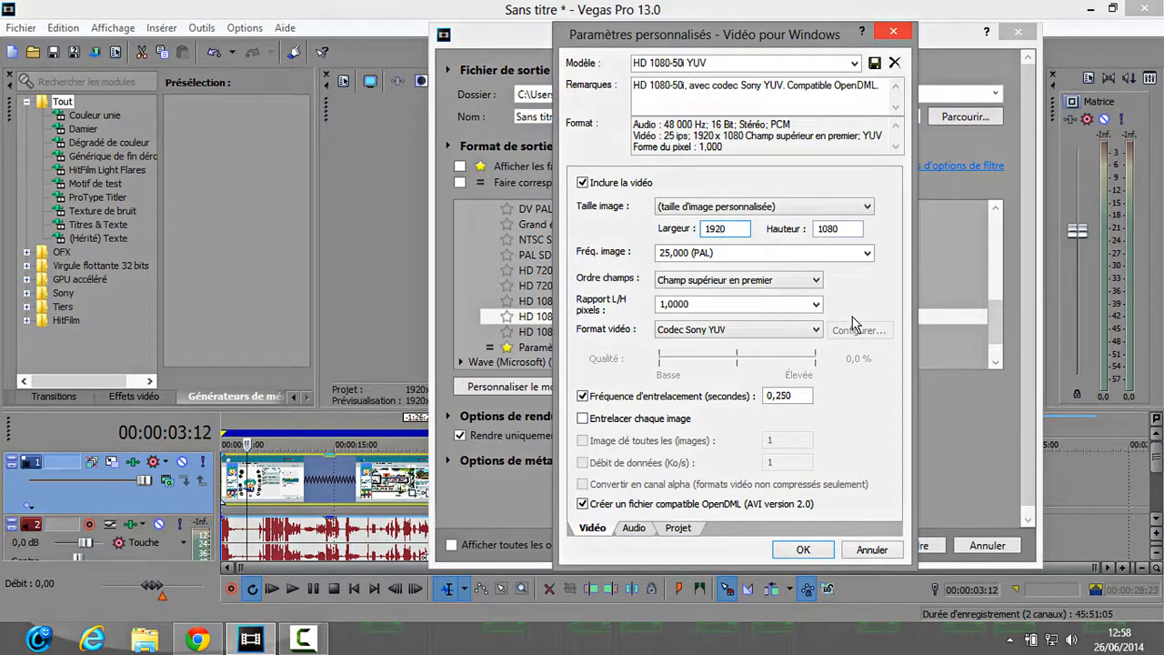
pyautogui.click(867, 254)
pyautogui.click(867, 256)
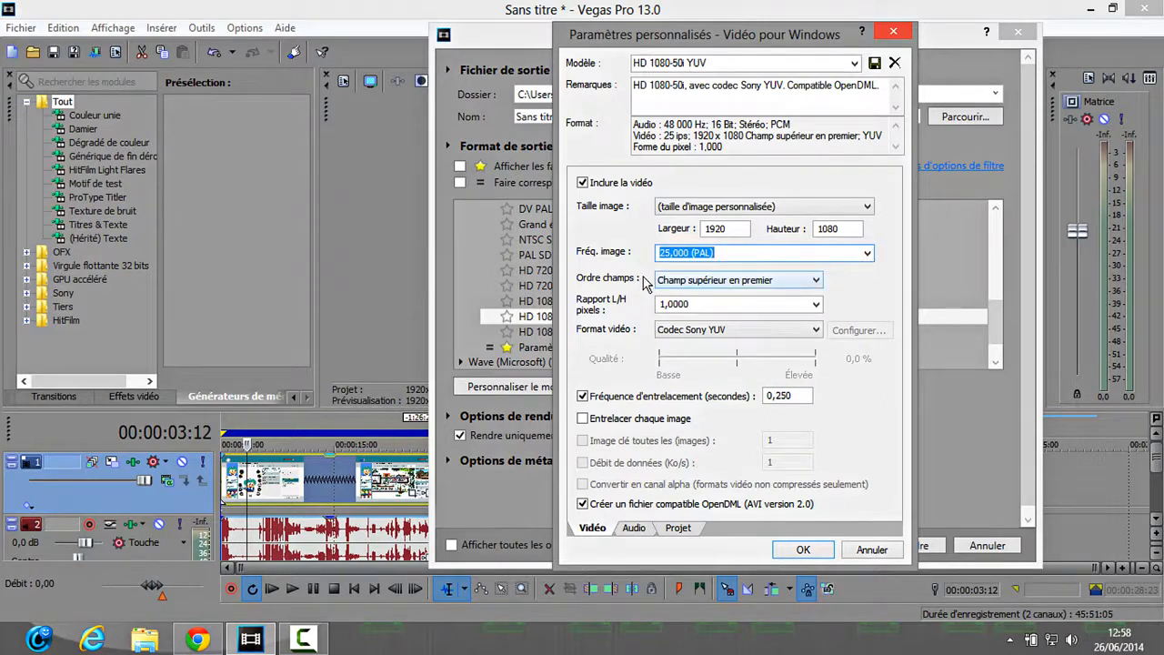
# Set the field order to Aucun (analyse progressive) and keep the pixel aspect ratio at 1,0000.
pyautogui.click(680, 281)
pyautogui.click(680, 283)
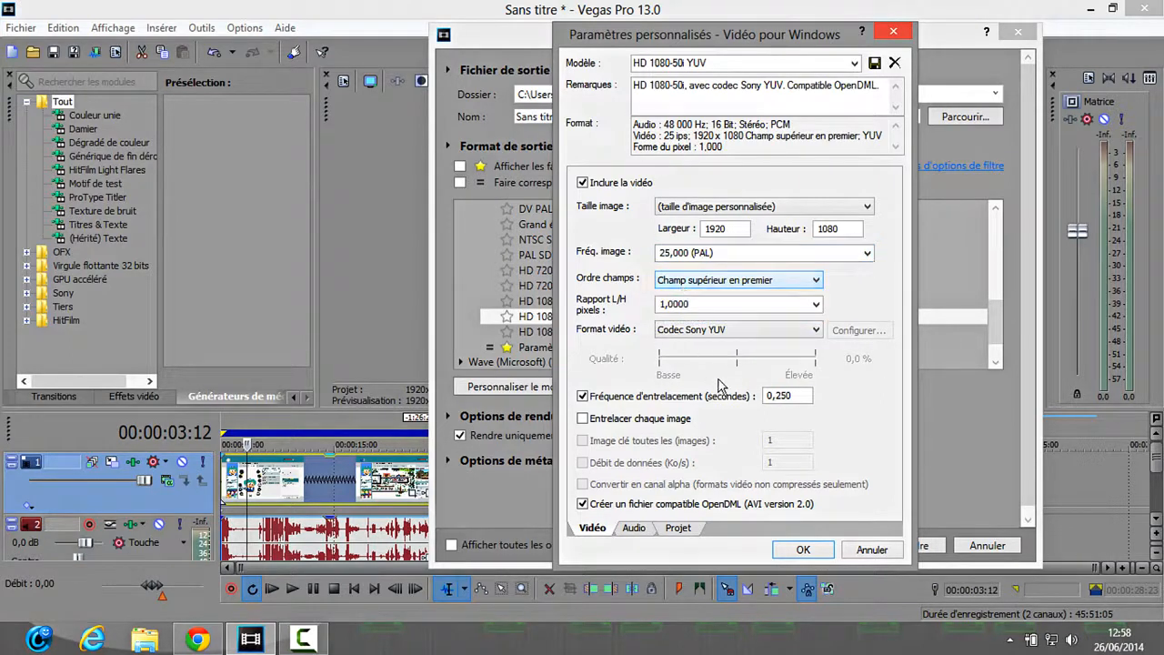
pyautogui.click(719, 289)
pyautogui.click(696, 299)
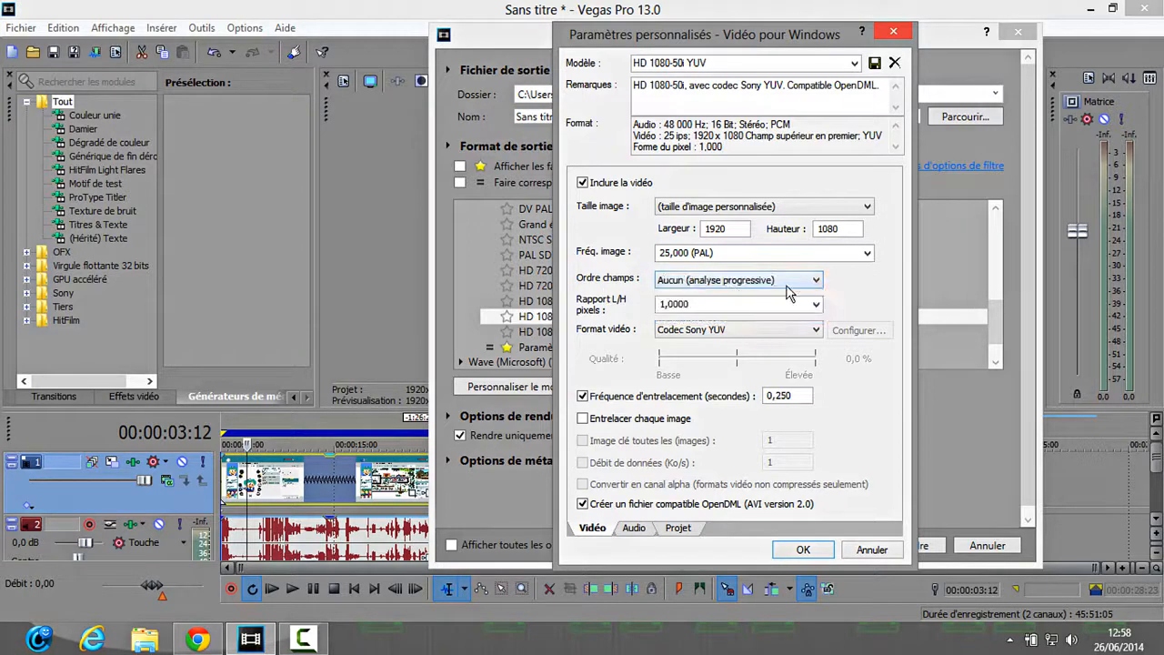
pyautogui.click(815, 306)
pyautogui.click(813, 307)
# Set the video format to x264vfw - H.264/MPEG-4 AVC codec and open its configuration.
pyautogui.click(801, 330)
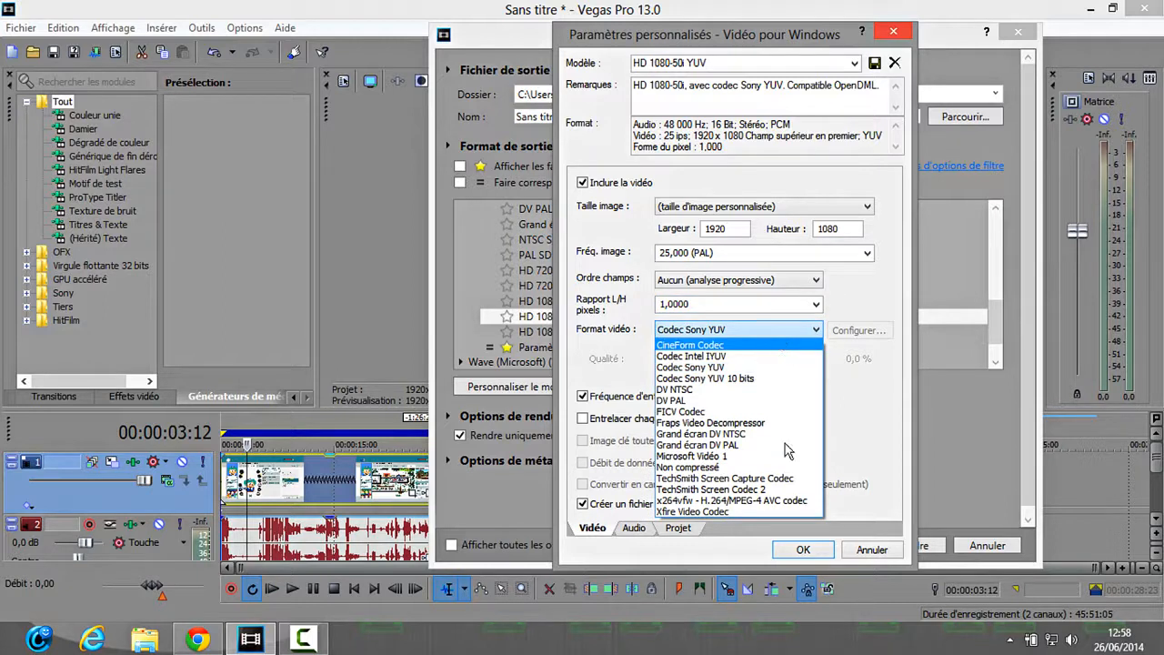
pyautogui.click(680, 506)
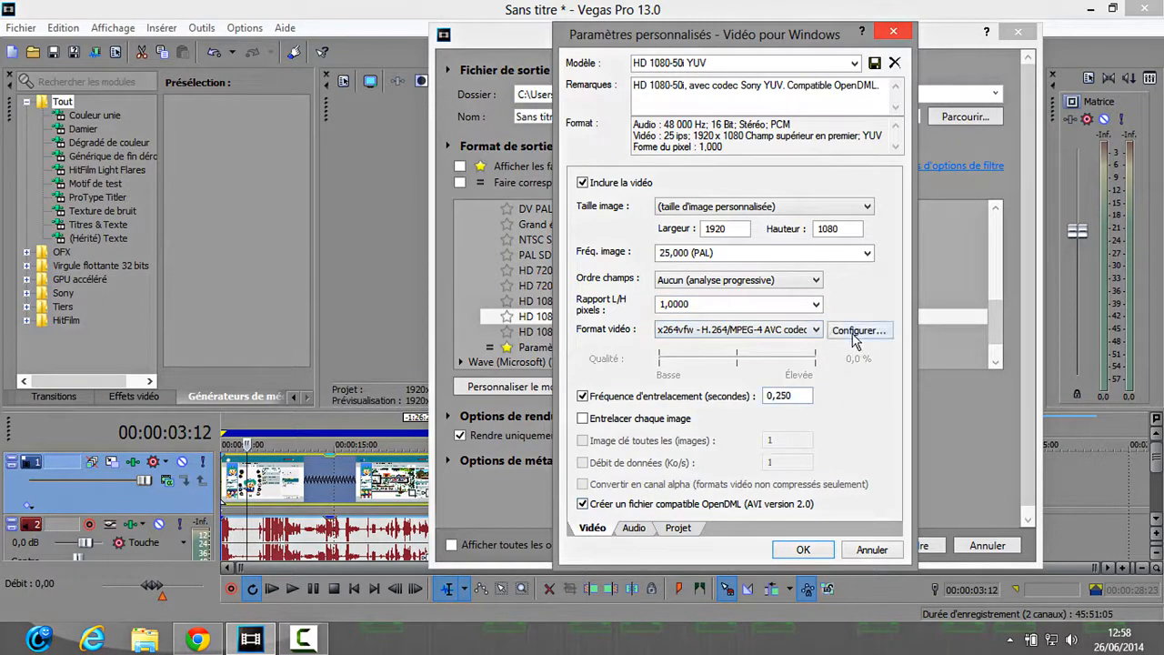
pyautogui.click(855, 335)
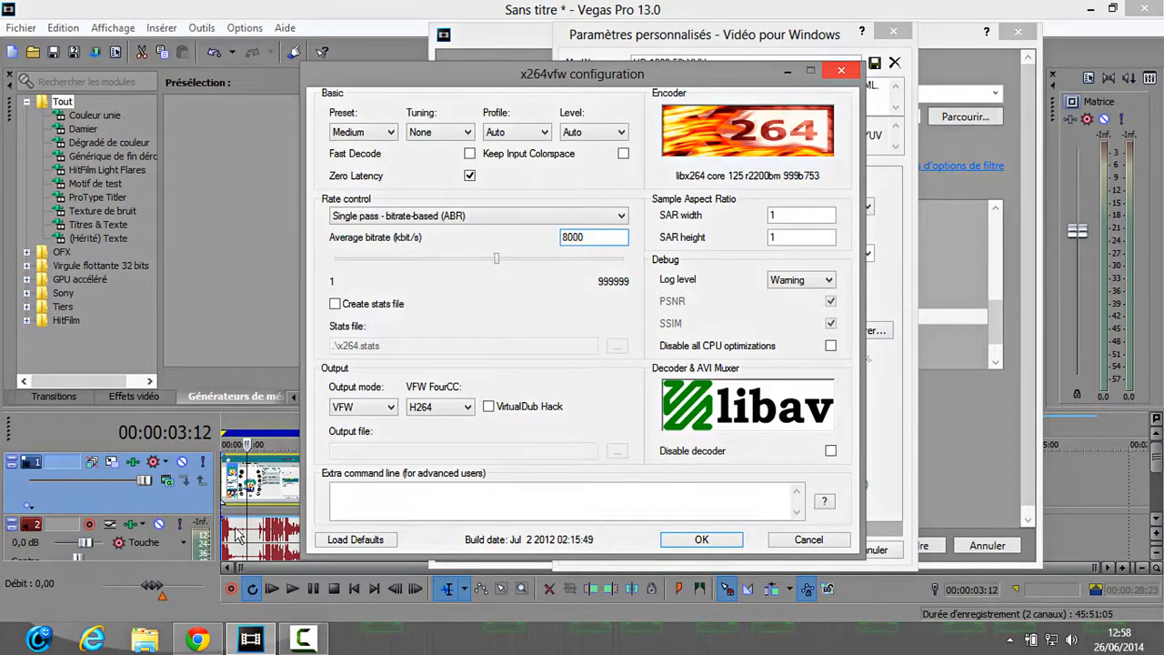
# Switch to Chrome and examine YouTube's recommended upload bitrates for 1080p, 720p and 4k on the Google support page.
pyautogui.click(197, 640)
pyautogui.click(57, 13)
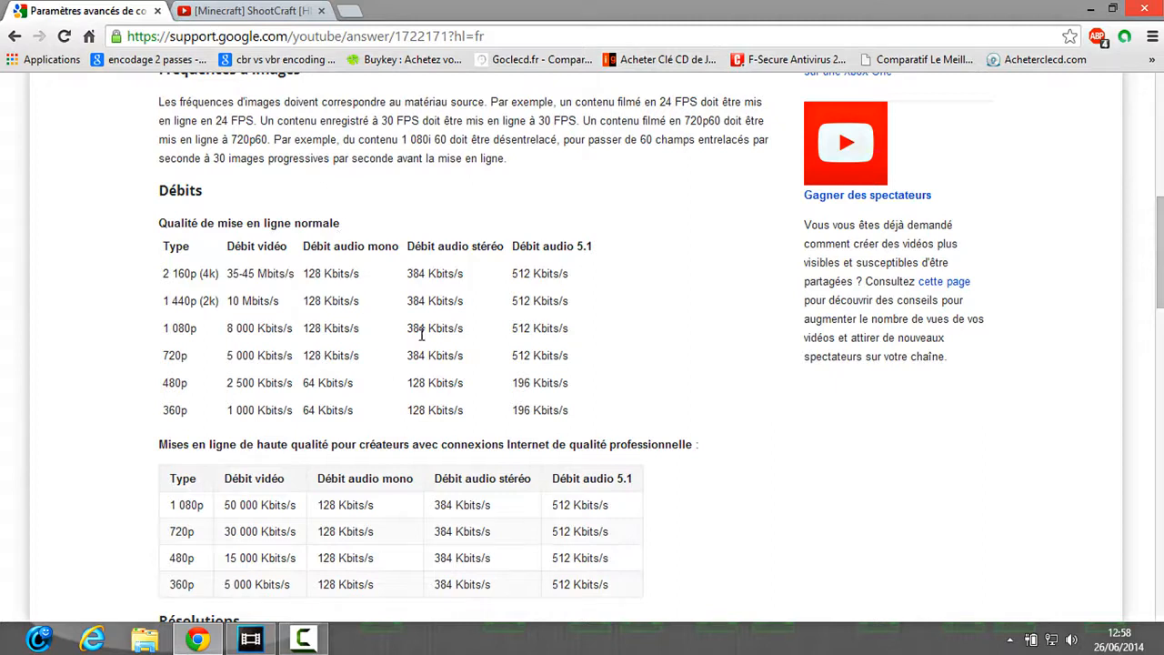
pyautogui.moveTo(164, 330); pyautogui.dragTo(293, 330)
pyautogui.click(227, 335)
pyautogui.moveTo(173, 329); pyautogui.dragTo(341, 337)
pyautogui.click(169, 331)
pyautogui.moveTo(165, 331); pyautogui.dragTo(302, 333)
pyautogui.click(214, 345)
pyautogui.moveTo(165, 356); pyautogui.dragTo(598, 364)
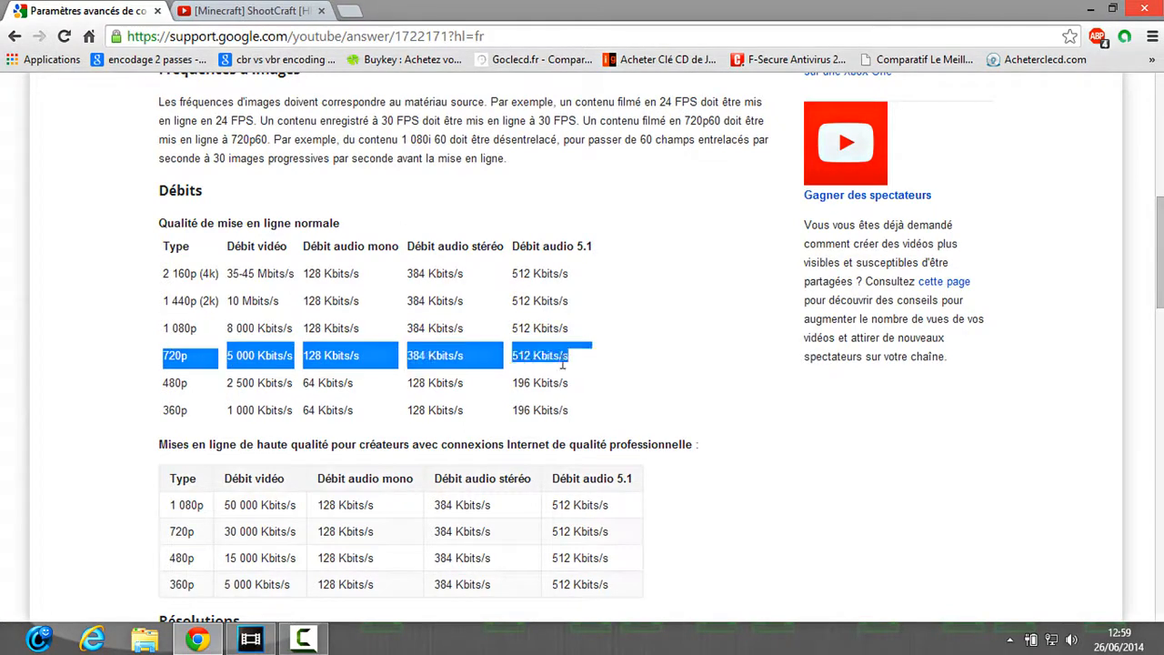
pyautogui.click(205, 280)
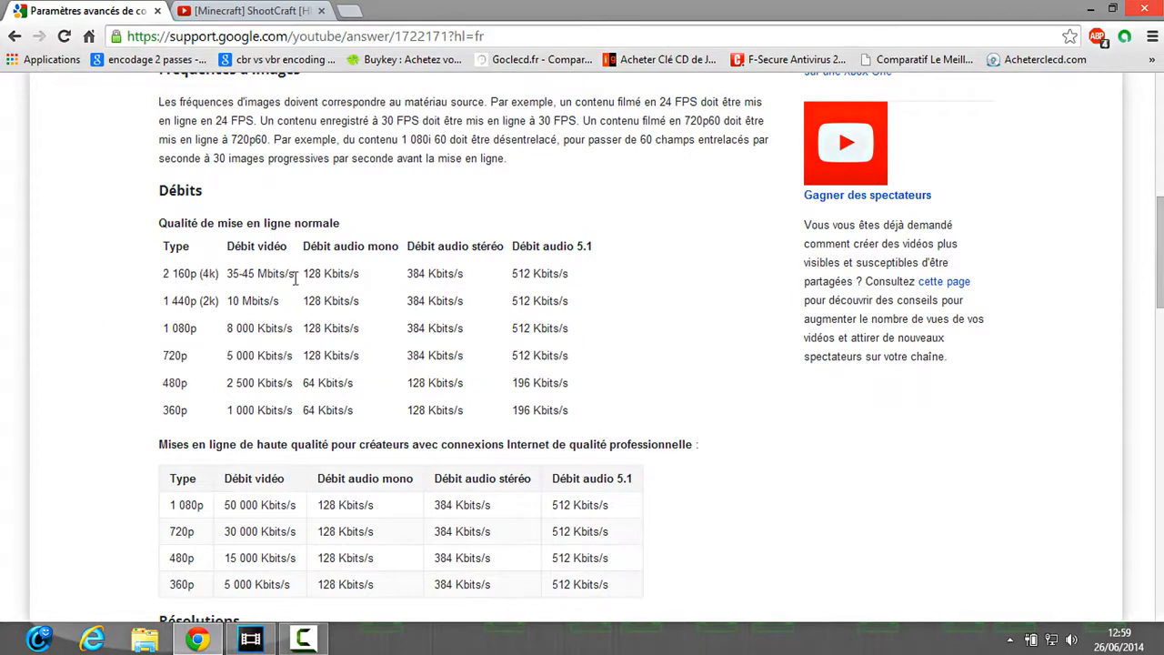
# Return to Vegas Pro and accept the x264vfw configuration with the Medium preset, 8000 kbit/s single-pass ABR, VFW output and H264 FourCC.
pyautogui.click(259, 641)
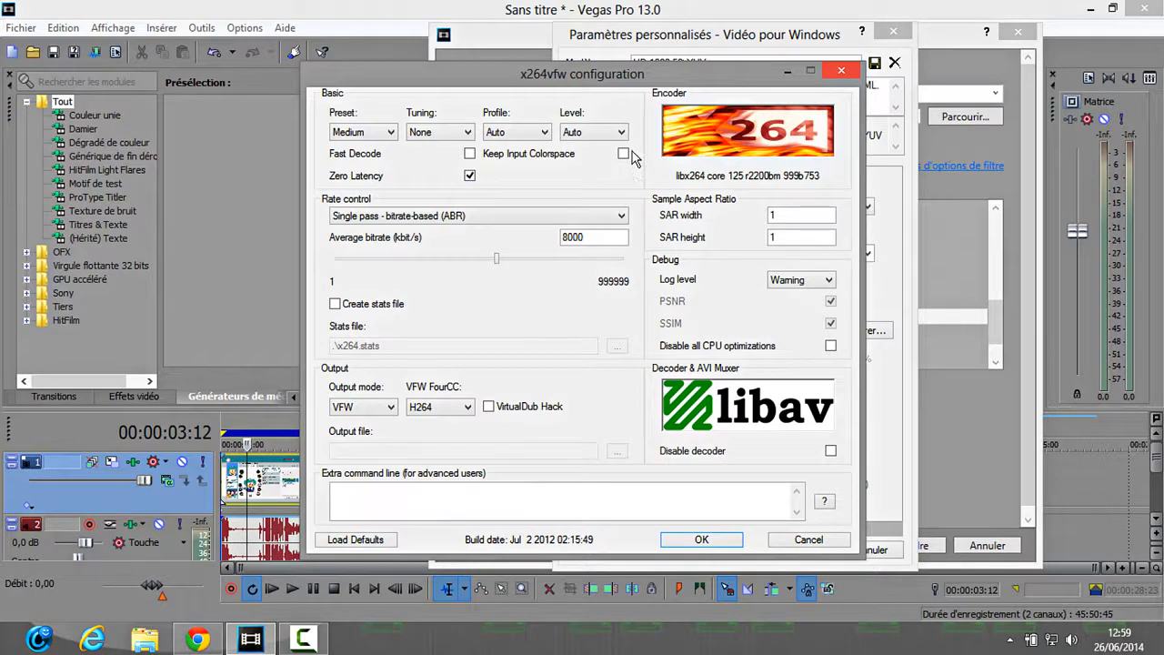
pyautogui.click(537, 136)
pyautogui.click(439, 134)
pyautogui.click(390, 135)
pyautogui.click(389, 139)
pyautogui.click(357, 408)
pyautogui.click(355, 416)
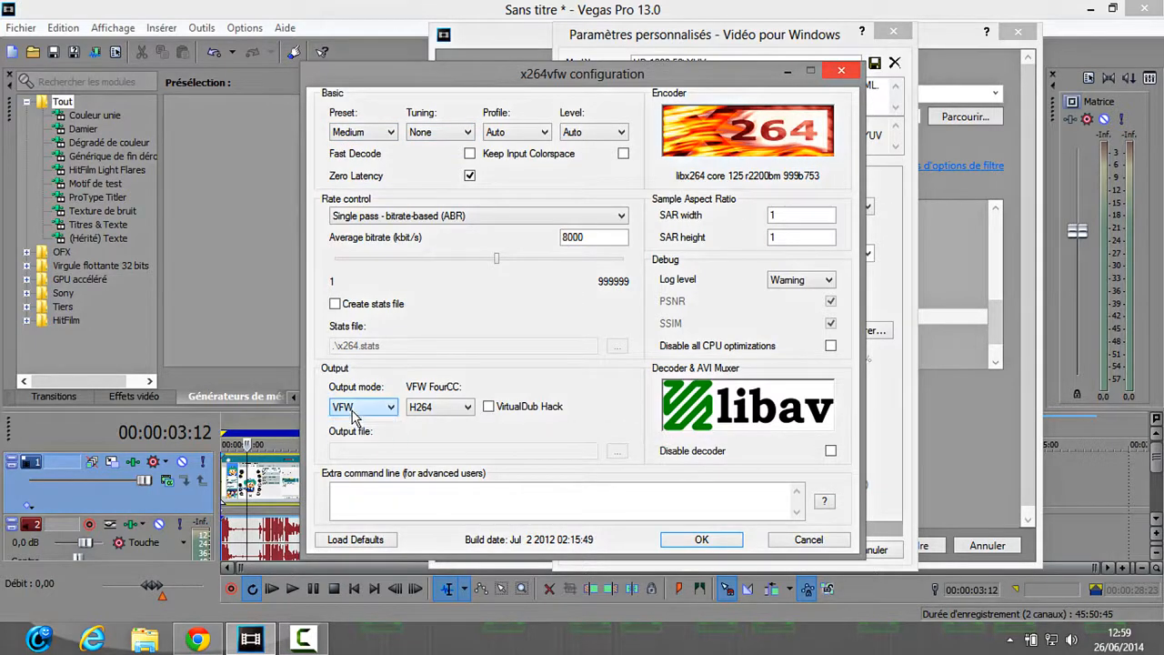
pyautogui.click(446, 411)
pyautogui.click(445, 412)
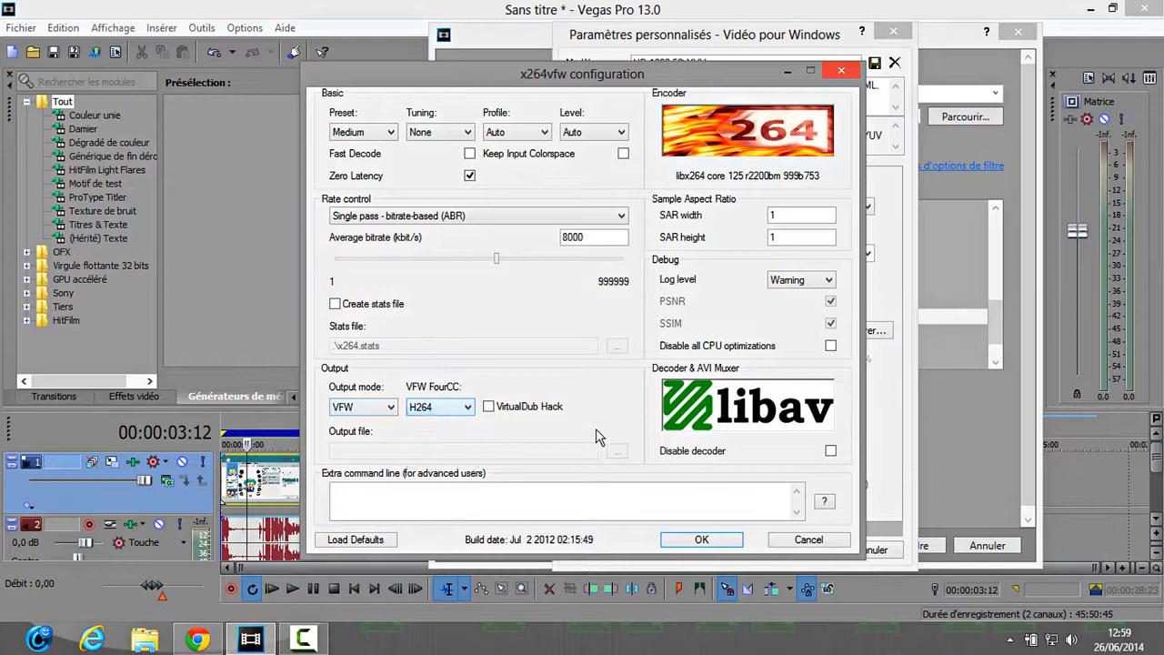
pyautogui.click(701, 543)
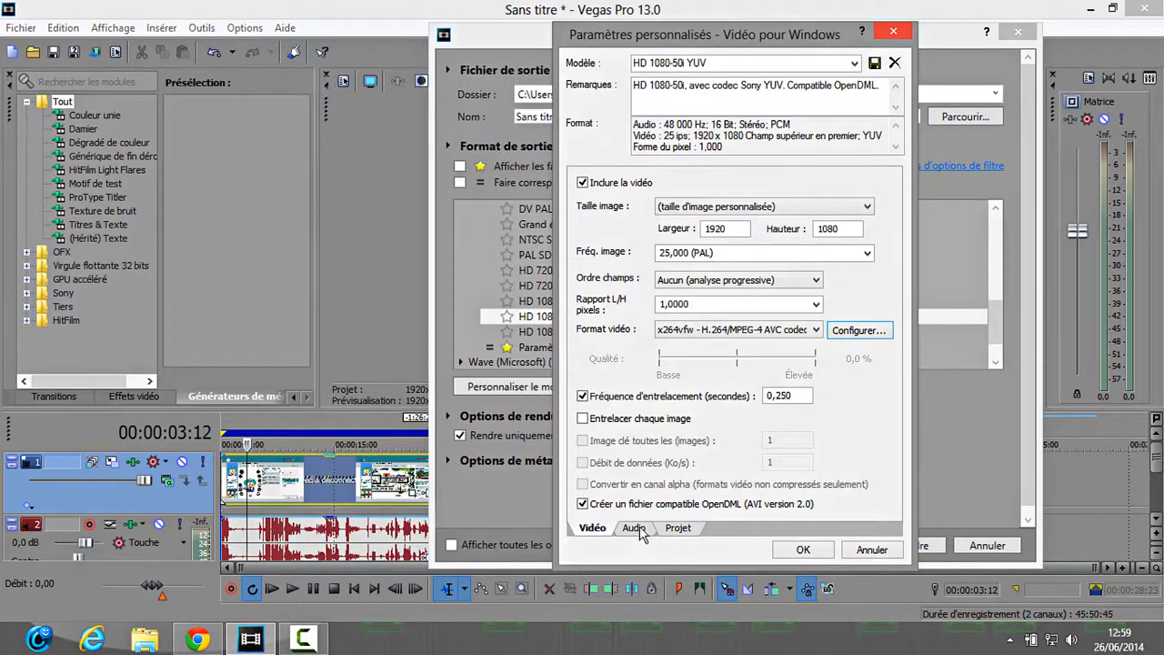
# Set the template's audio format to AC-3 ACM Codec with the attributes 512 kBit/s, 48000 Hz, Stereo.
pyautogui.click(635, 528)
pyautogui.click(746, 207)
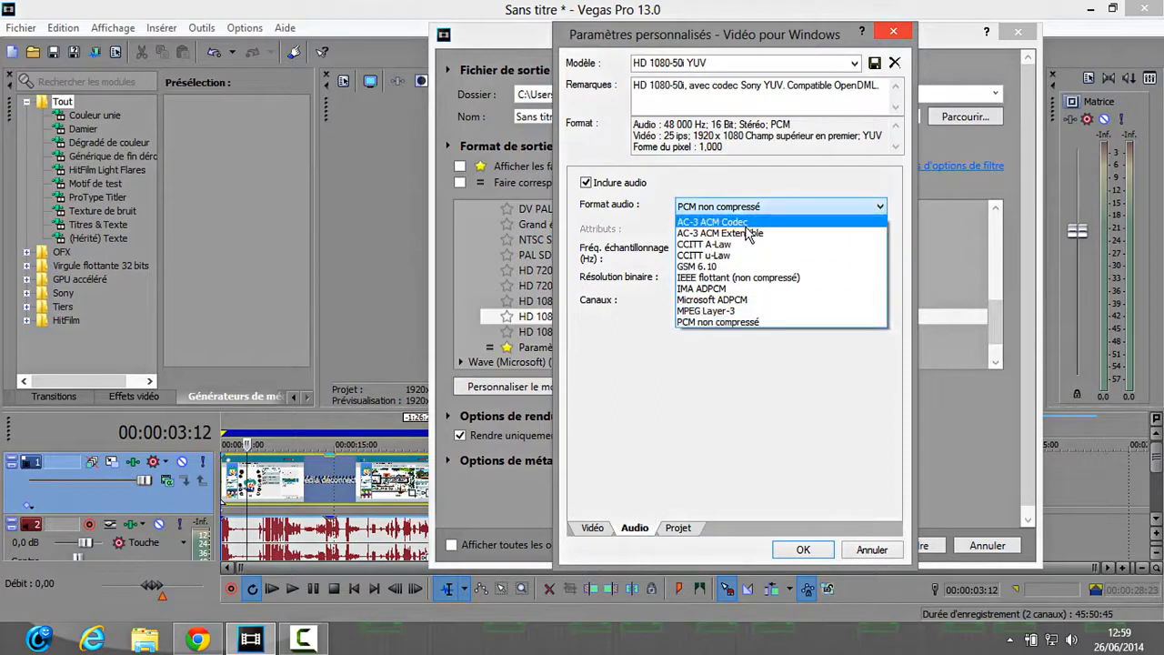
pyautogui.click(746, 223)
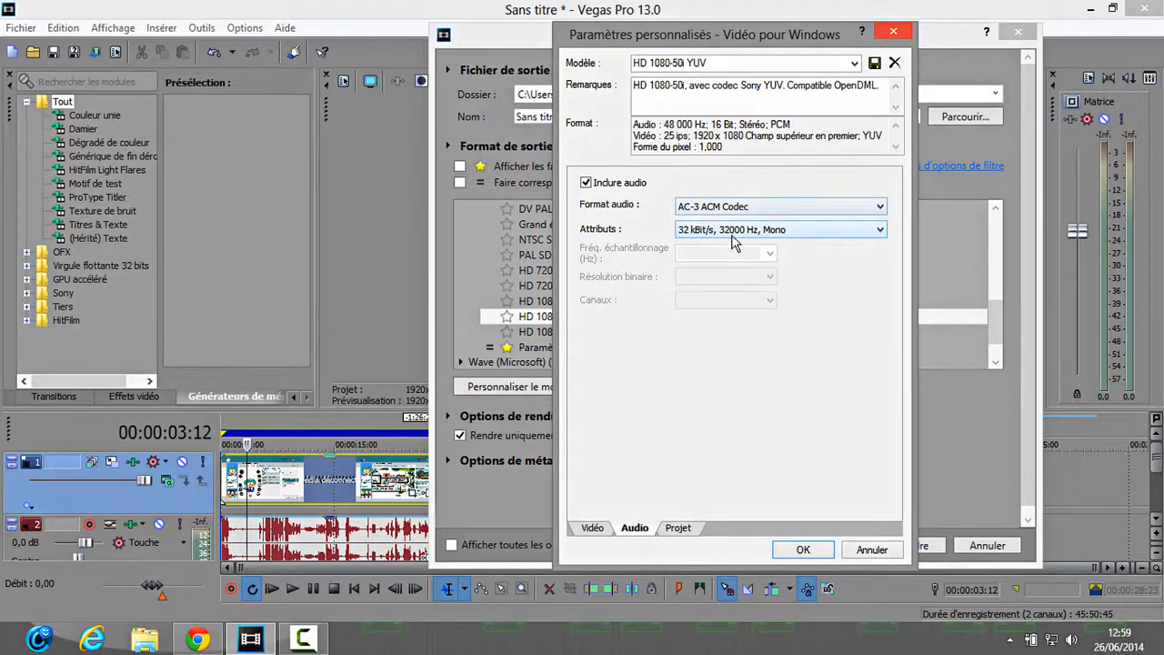
pyautogui.click(741, 228)
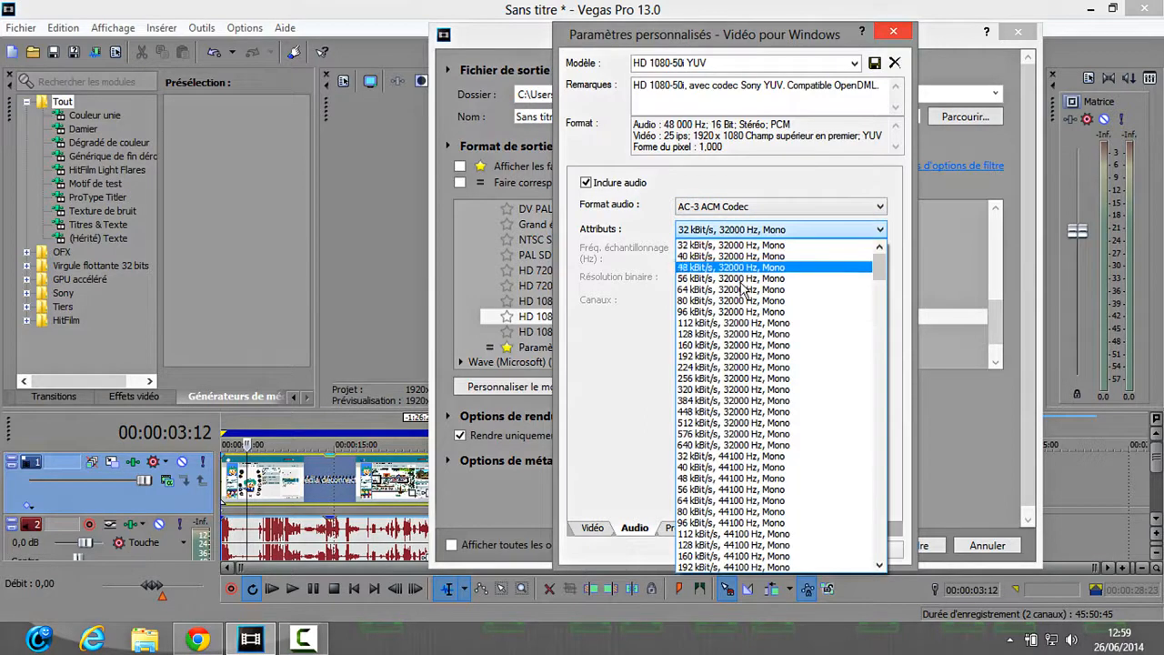
pyautogui.scroll(-13, 744, 289)
pyautogui.scroll(-20, 764, 378)
pyautogui.scroll(-14, 759, 368)
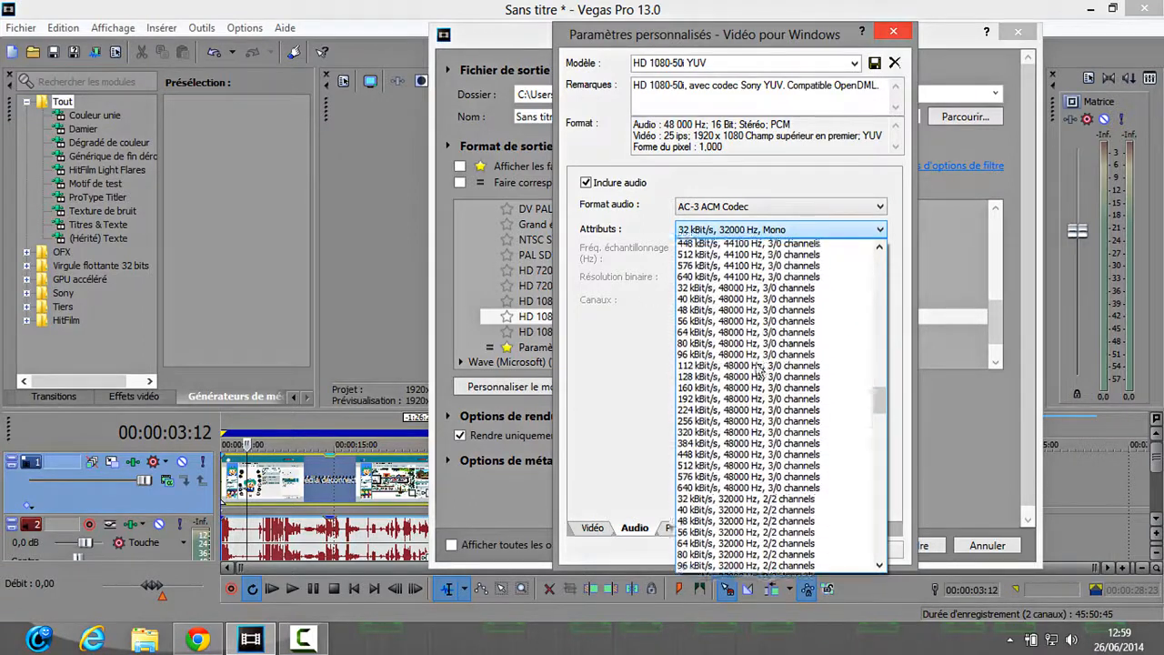
pyautogui.scroll(17, 760, 369)
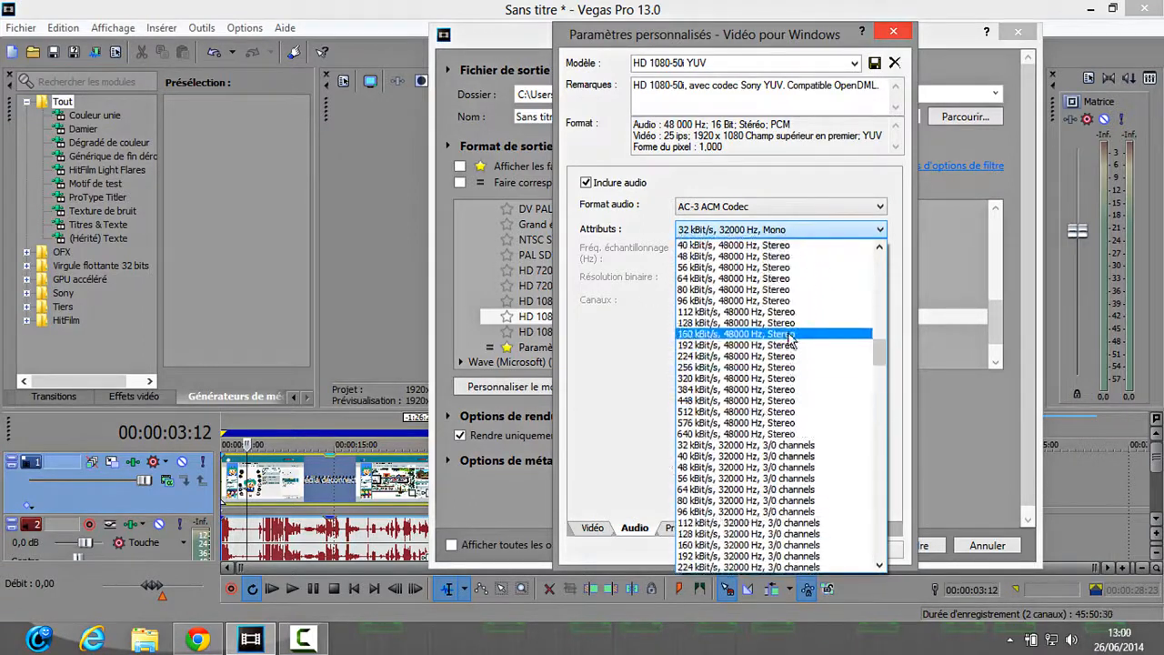
pyautogui.click(767, 417)
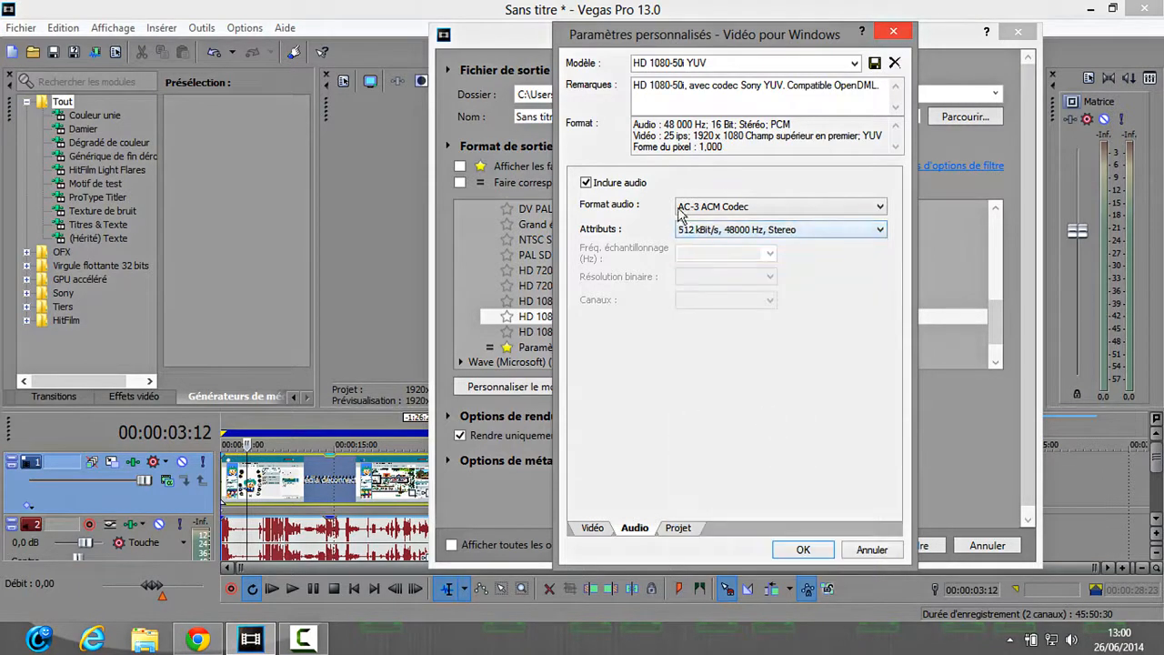
# Set the video rendering quality to Bonne, keeping the project's stereoscopic 3D mode and the default colour space.
pyautogui.click(678, 528)
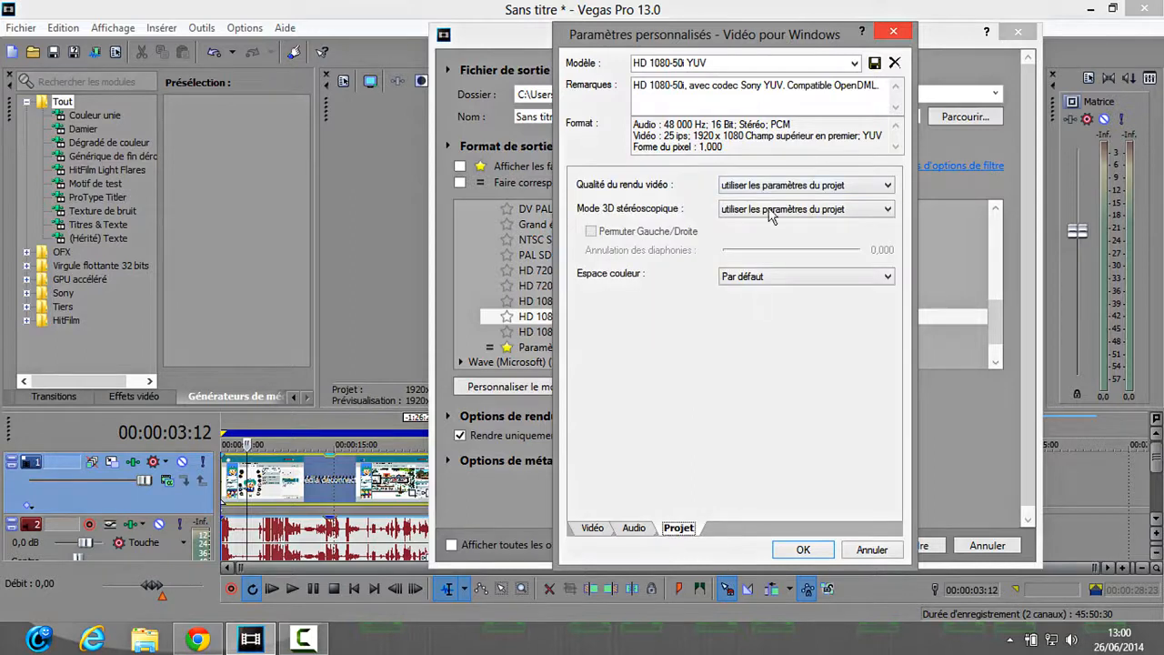
pyautogui.click(778, 187)
pyautogui.click(760, 231)
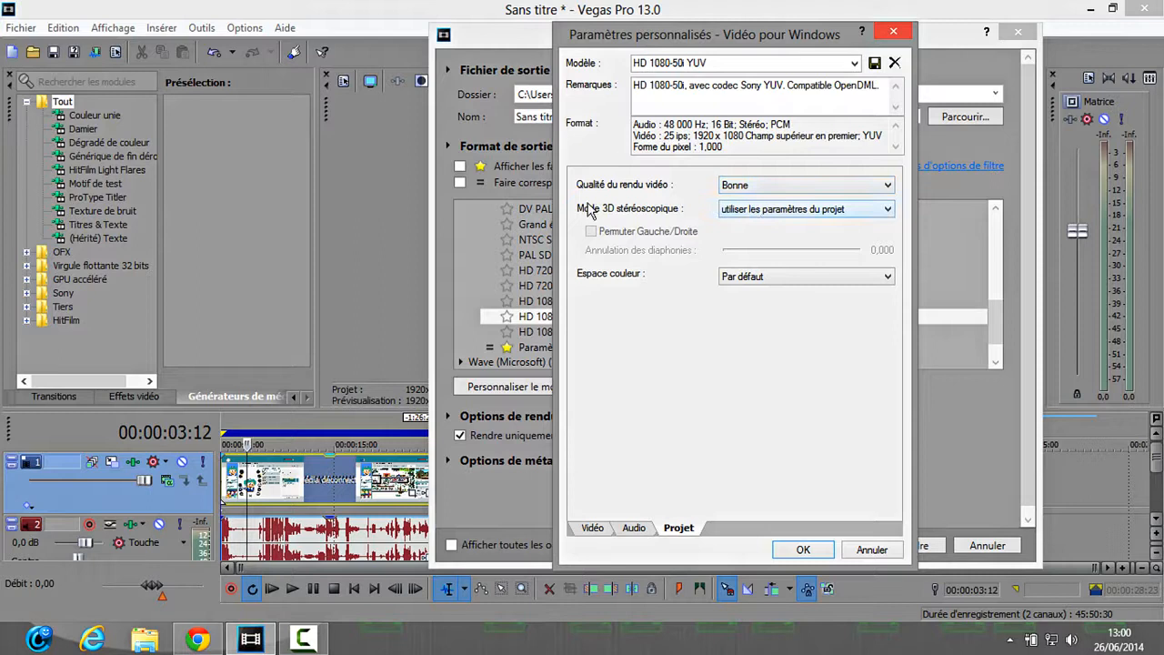
pyautogui.click(776, 208)
pyautogui.click(772, 220)
pyautogui.click(763, 275)
pyautogui.click(765, 278)
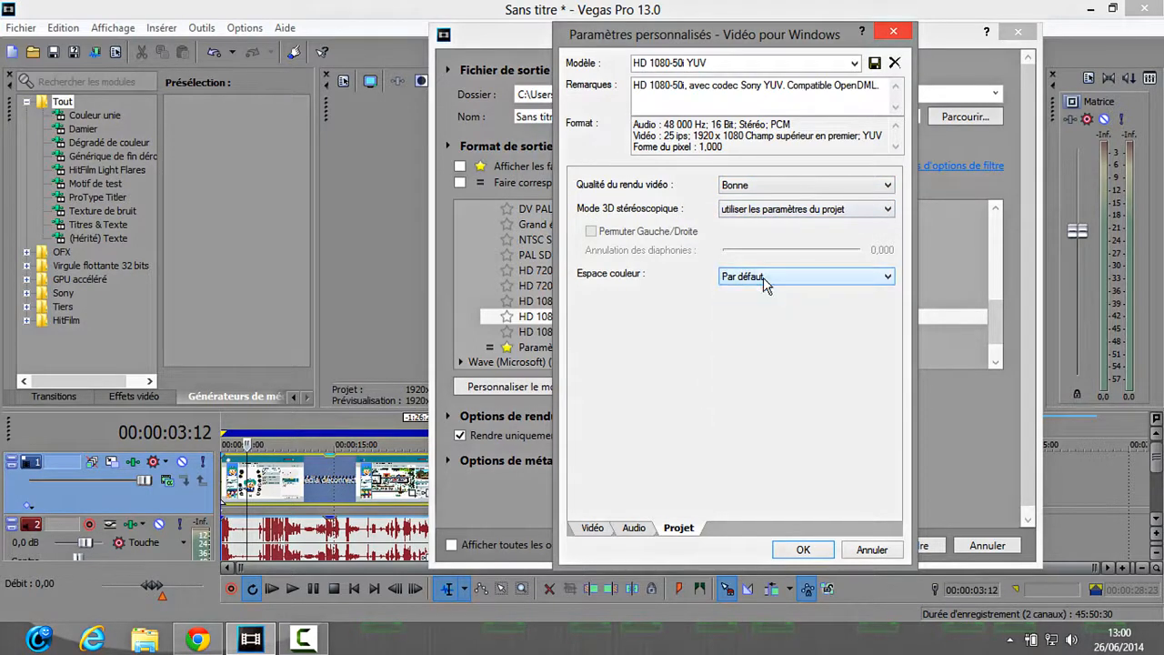
# Name the custom render template "Mon Rendu 1080p".
pyautogui.click(590, 527)
pyautogui.moveTo(726, 65); pyautogui.dragTo(612, 80)
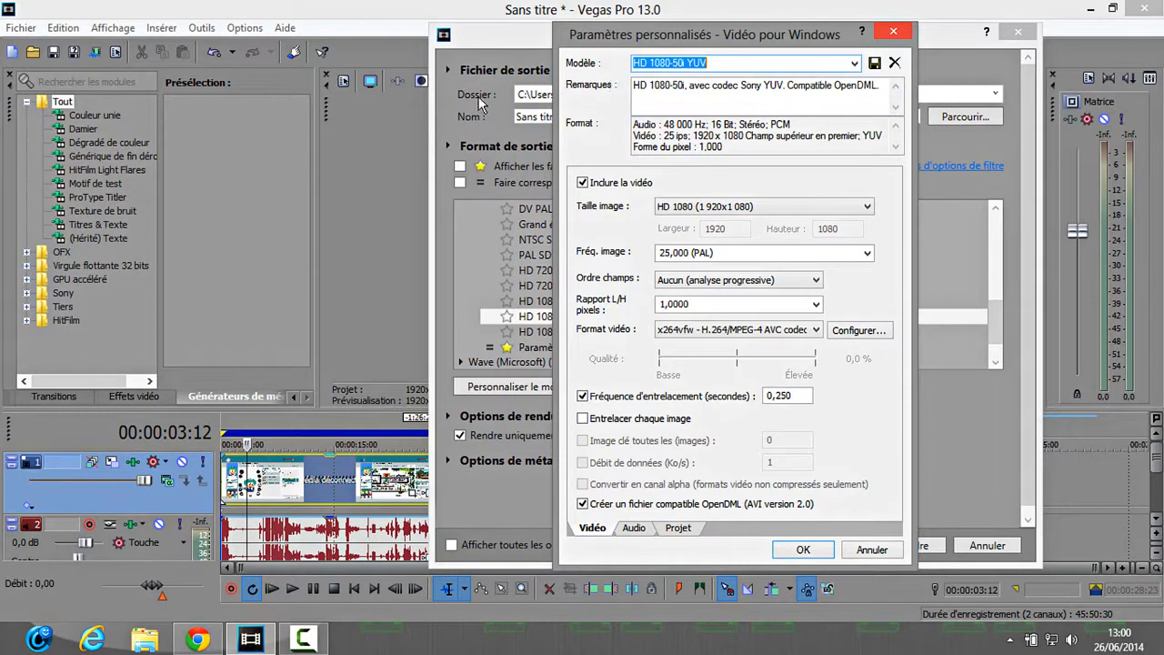
pyautogui.write('Mon Rendu 1080p')
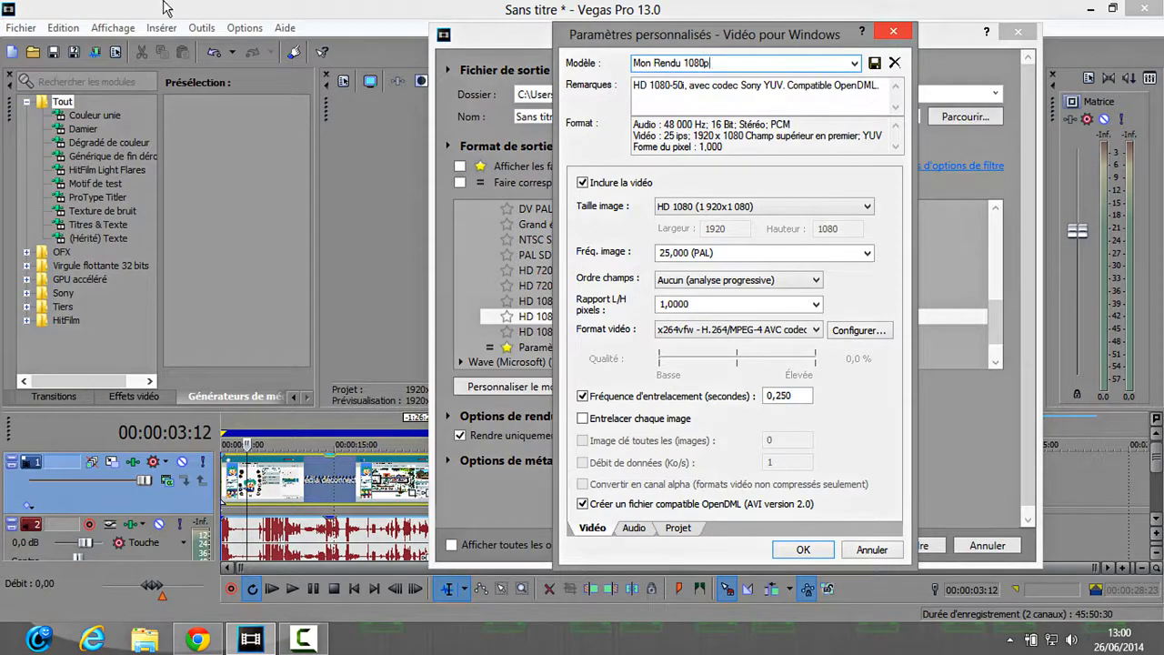
# Save the custom settings as the Mon Rendu 1080p template and accept the template dialog.
pyautogui.click(874, 63)
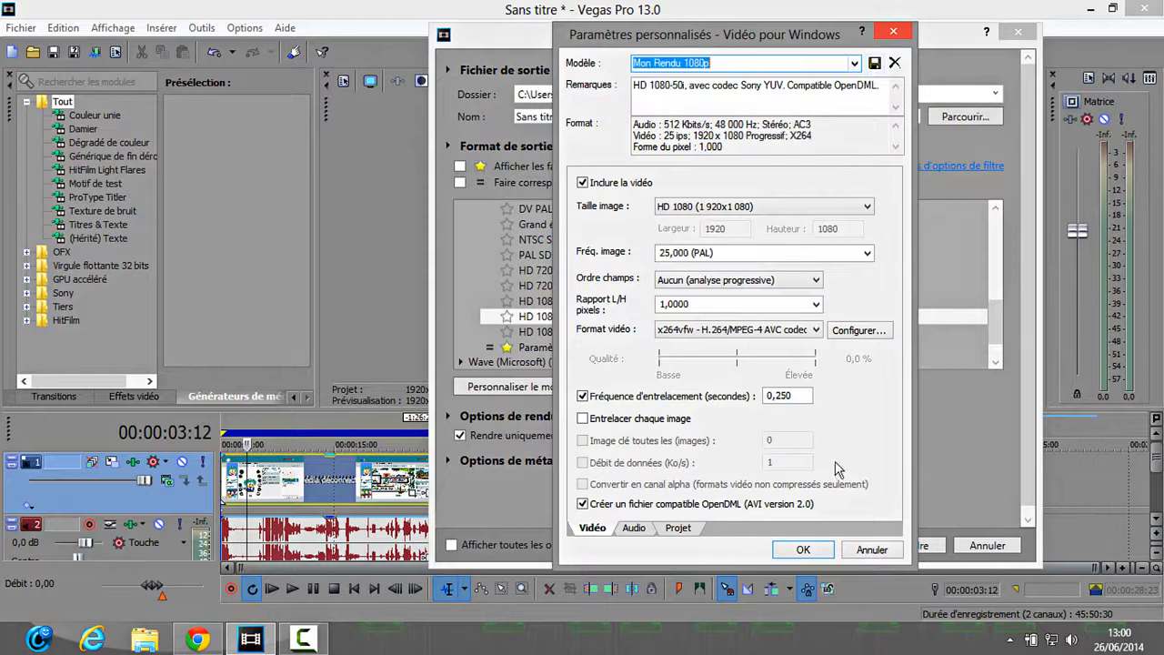
pyautogui.click(803, 550)
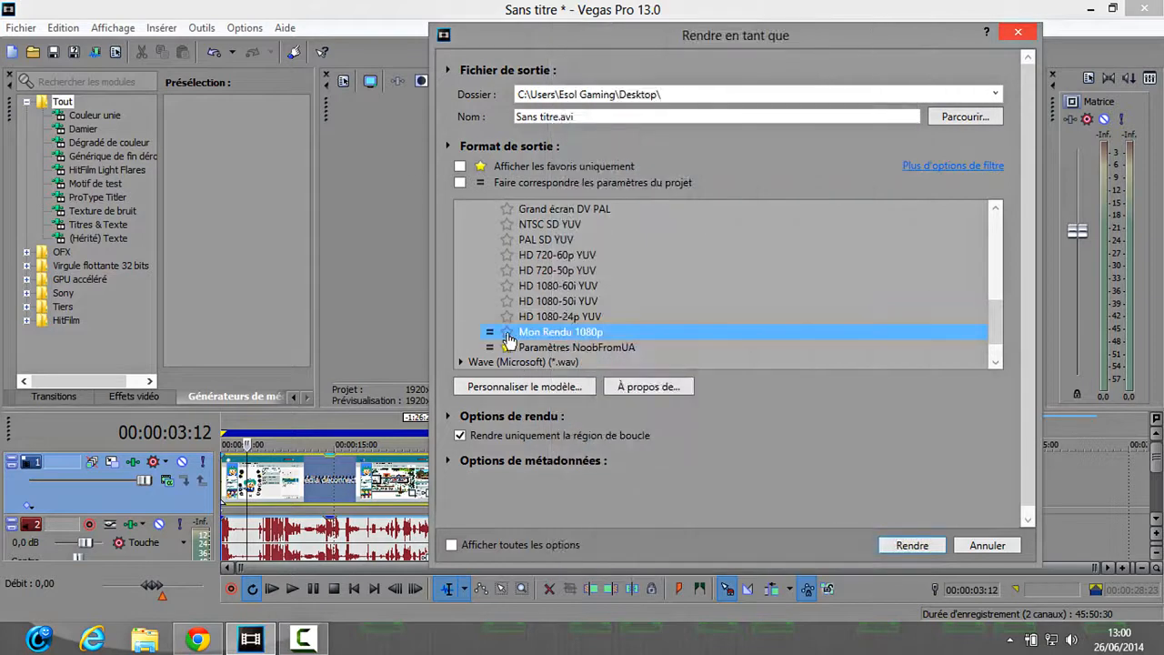
# Mark the Mon Rendu 1080p template as a favourite, filter the formats to favourites only, and leave the render dialog without rendering.
pyautogui.click(504, 333)
pyautogui.click(460, 167)
pyautogui.click(566, 224)
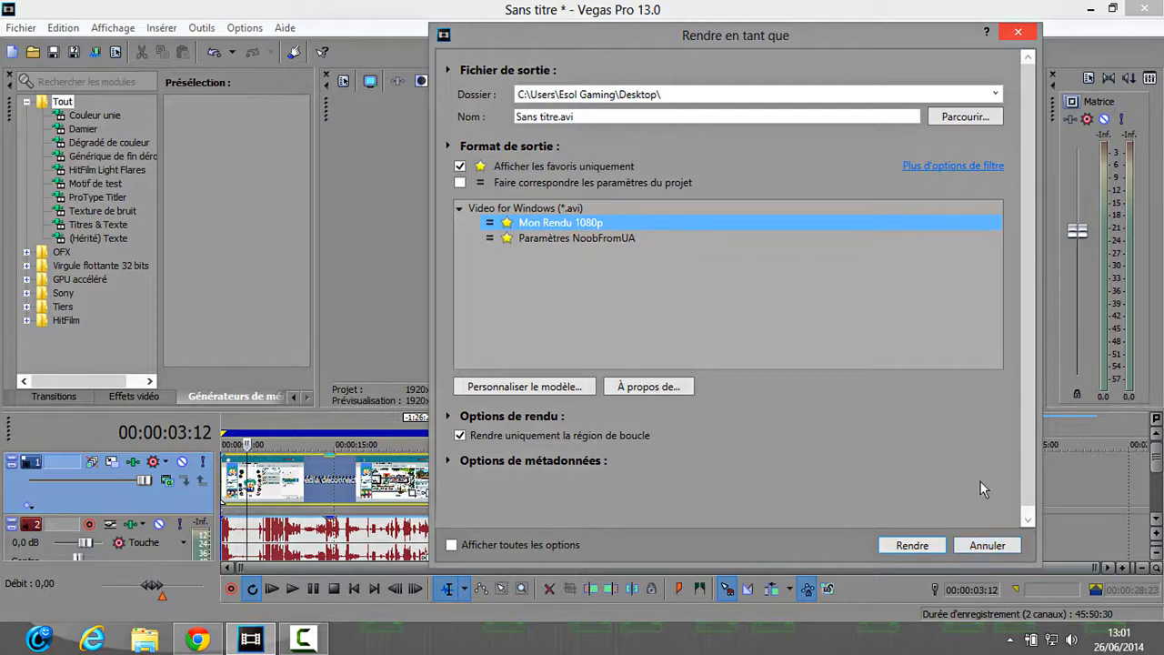
pyautogui.click(987, 546)
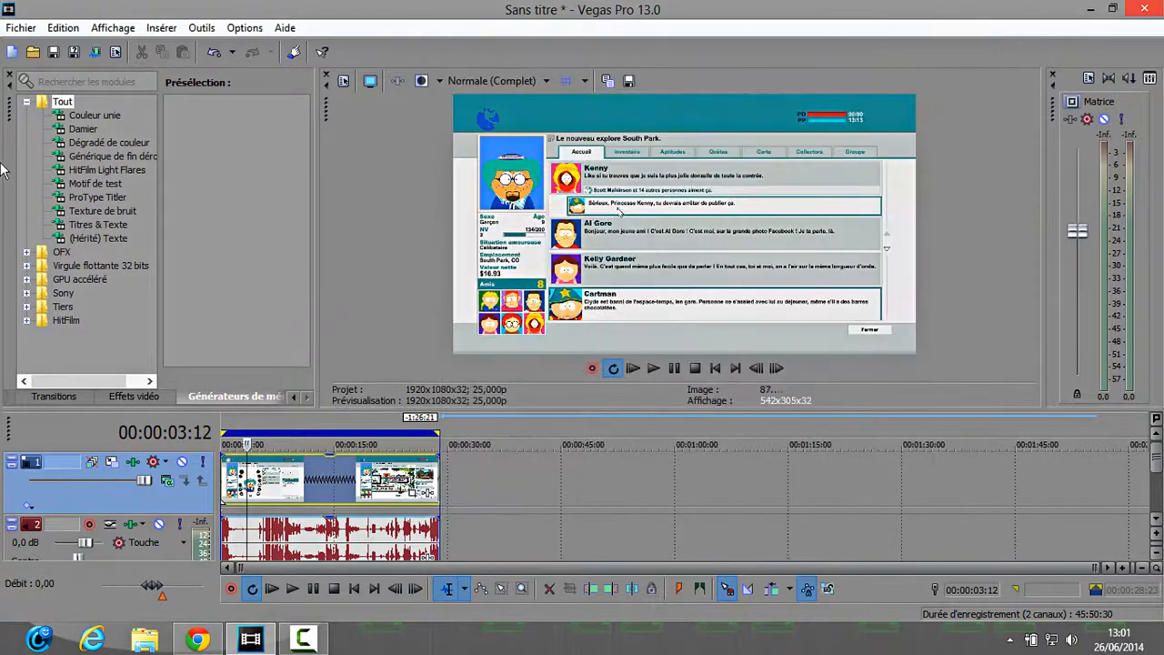
# Render the loop region to the desktop as Sans titre.avi with the Mon Rendu 1080p favourite template.
pyautogui.click(95, 52)
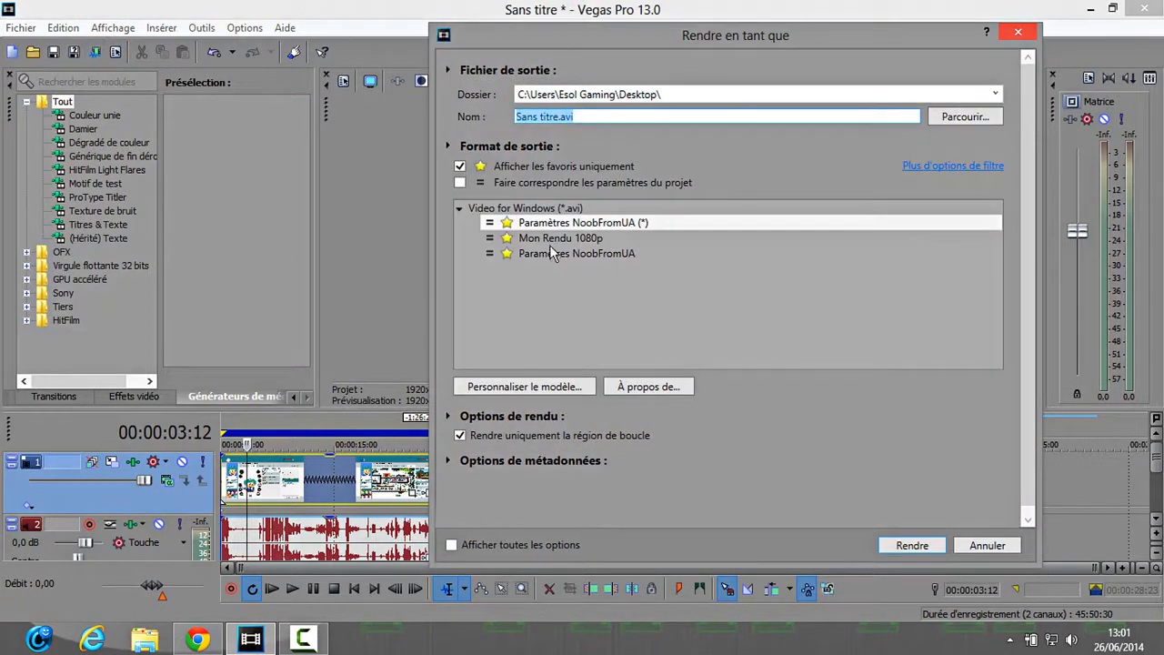
pyautogui.click(546, 240)
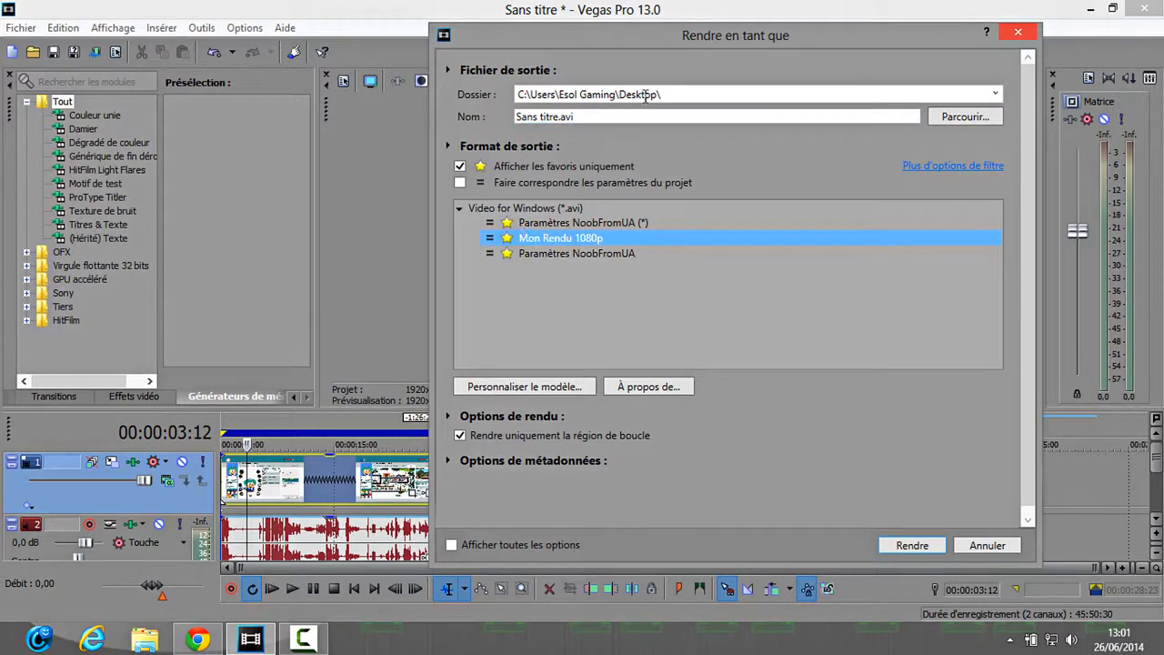
pyautogui.click(682, 94)
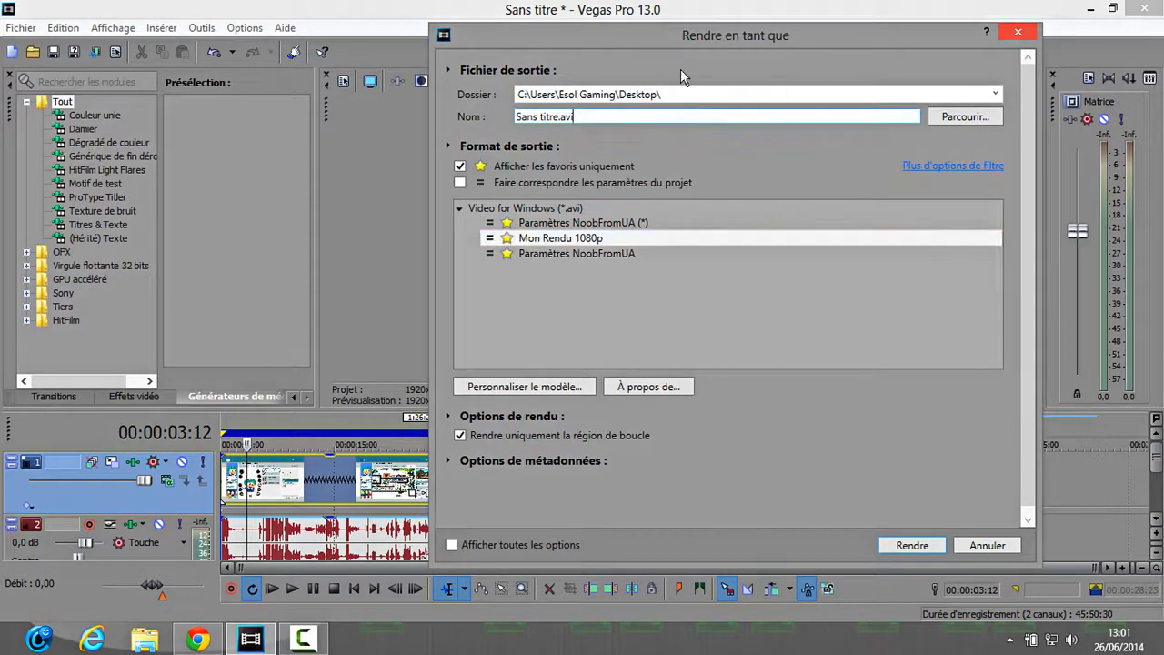
pyautogui.click(670, 116)
pyautogui.click(890, 548)
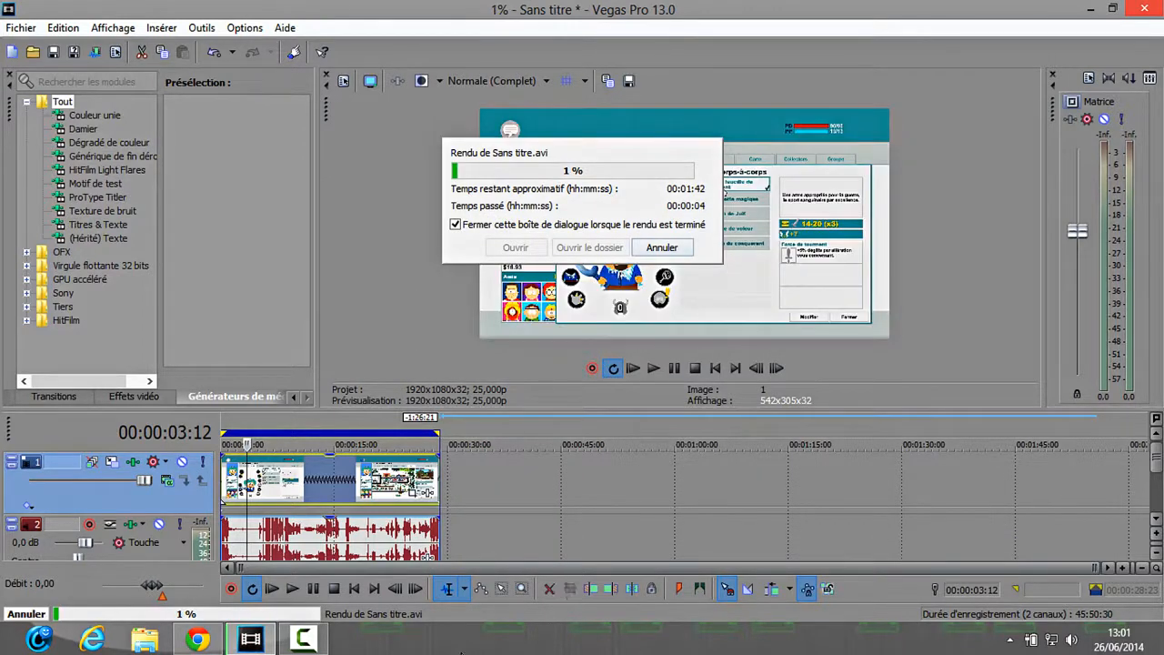
pyautogui.moveTo(326, 643)
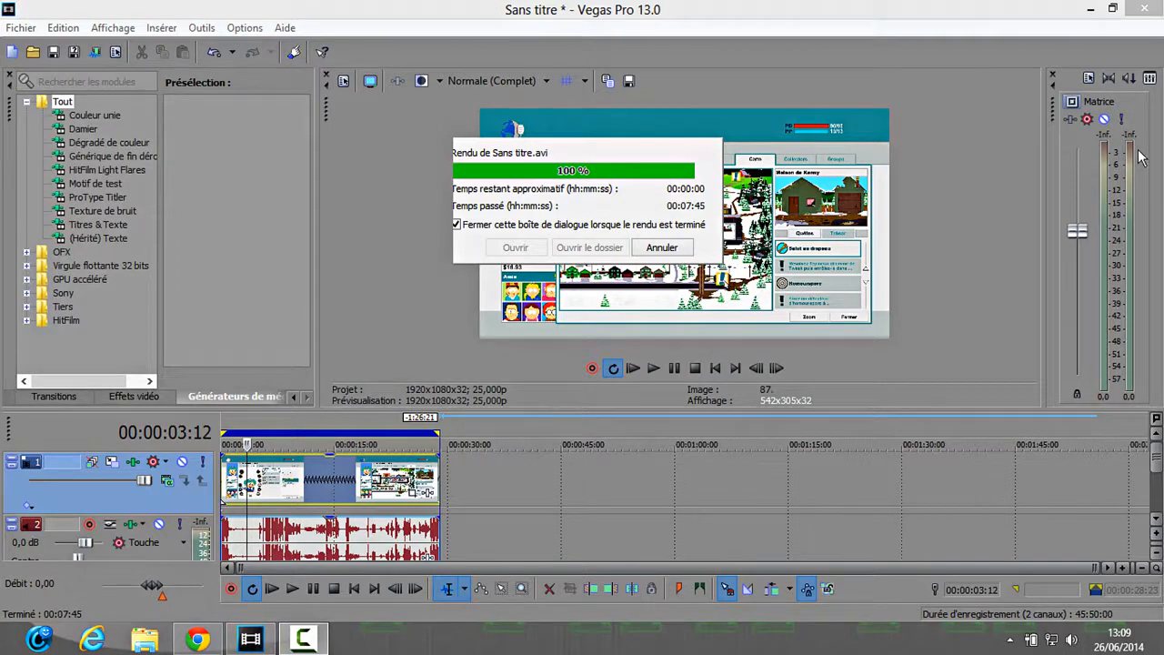
# Minimize Vegas Pro and check the size and video details of the rendered Sans titre file on the desktop.
pyautogui.click(1089, 9)
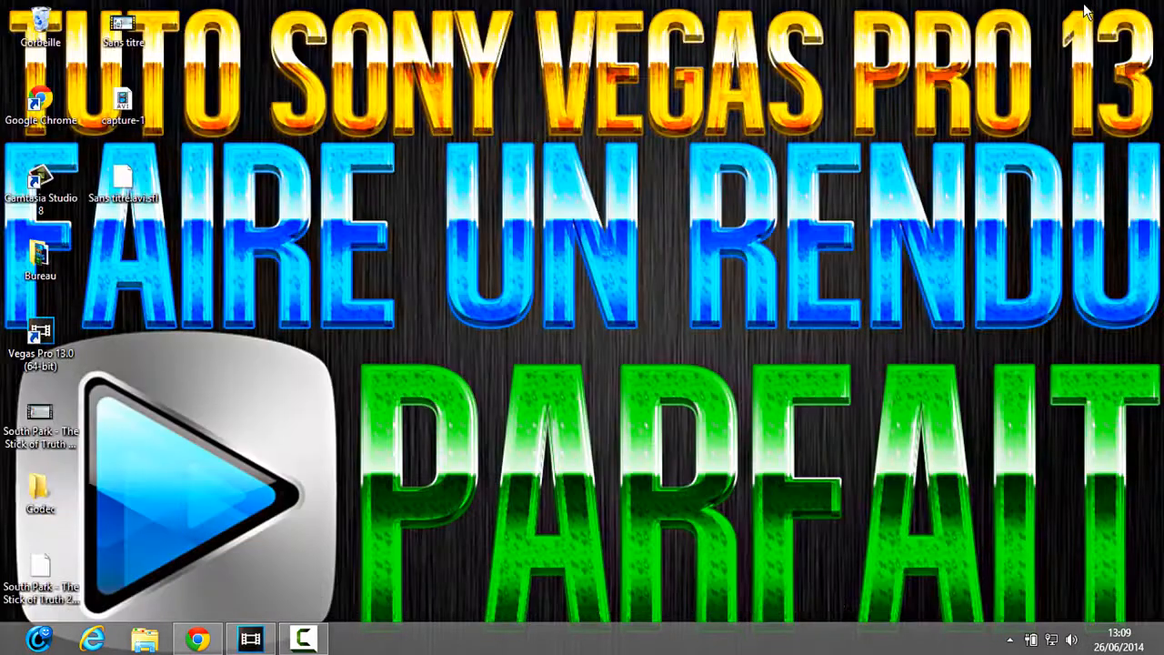
pyautogui.rightClick(124, 32)
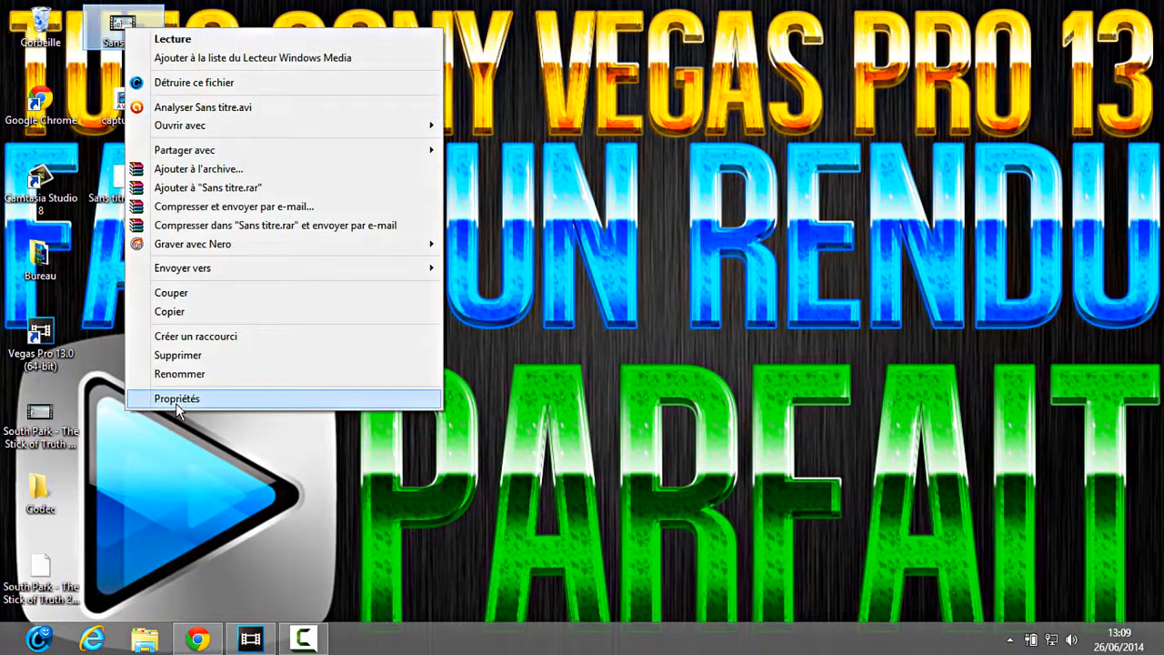
pyautogui.click(176, 403)
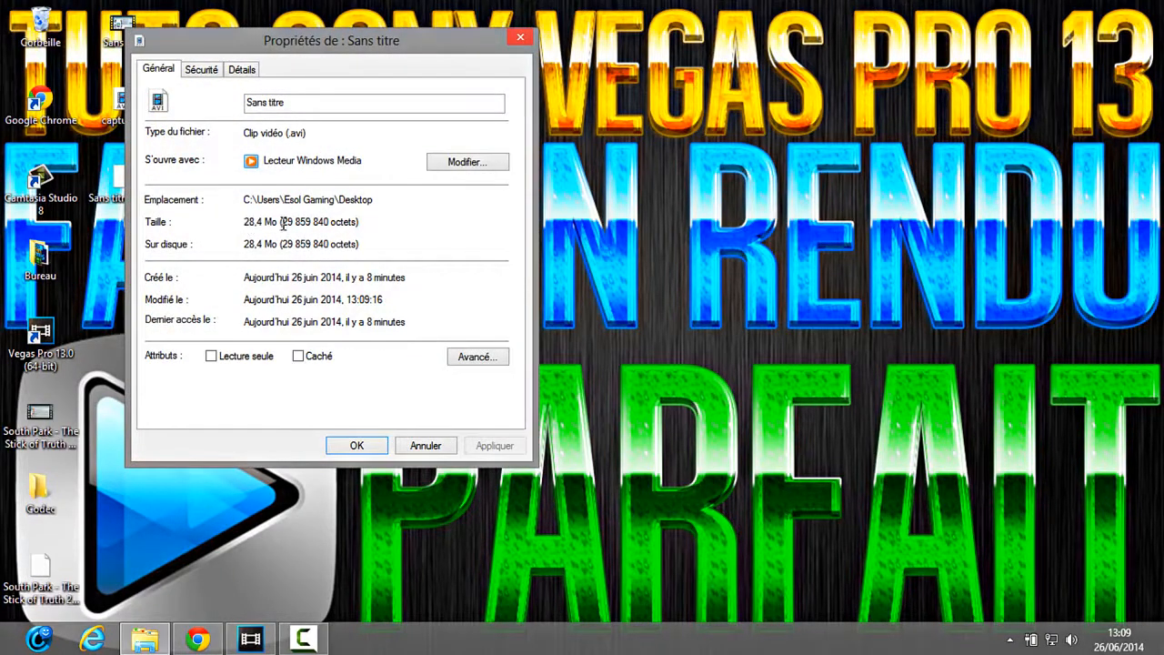
pyautogui.moveTo(258, 225); pyautogui.dragTo(248, 224)
pyautogui.click(201, 69)
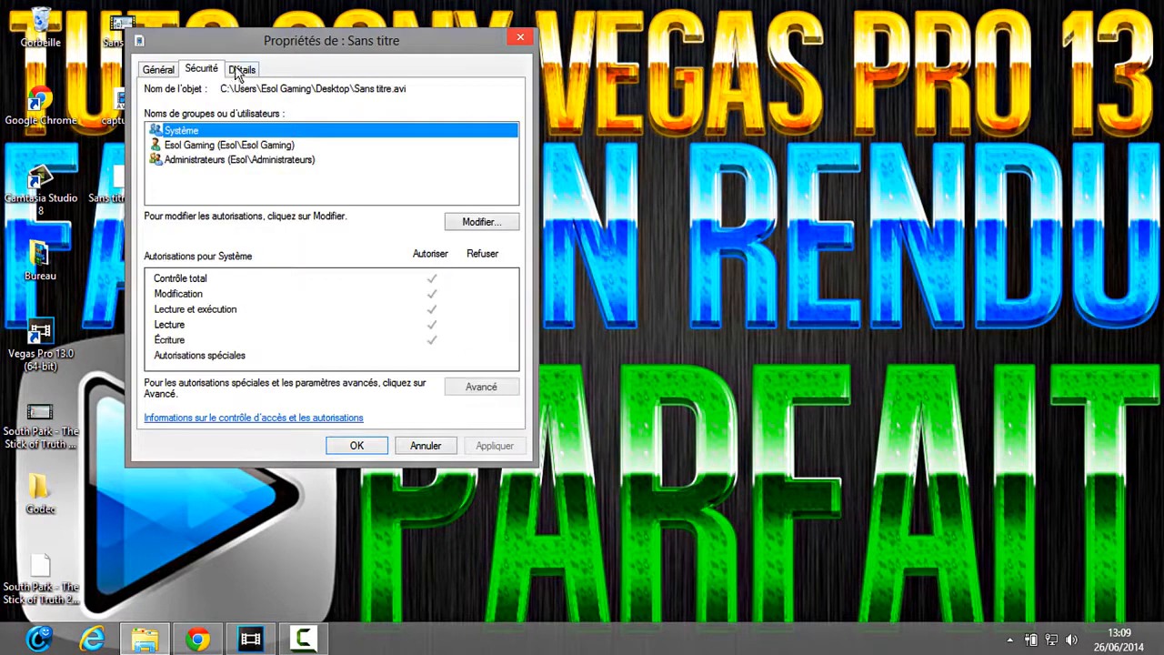
pyautogui.click(241, 70)
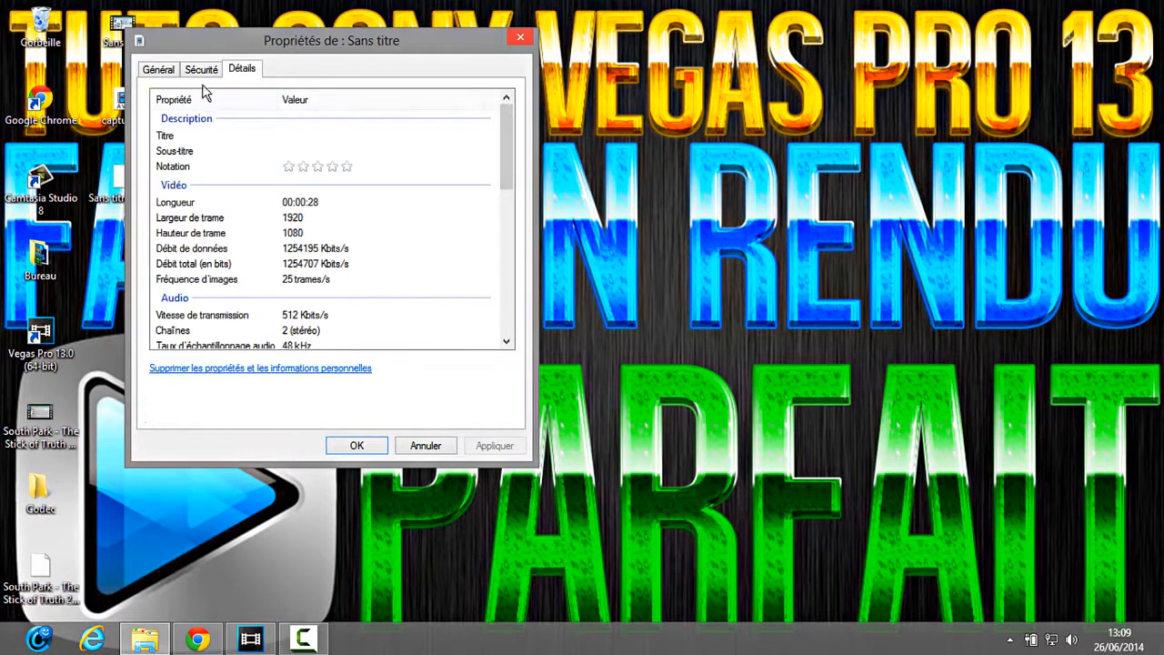
pyautogui.click(323, 202)
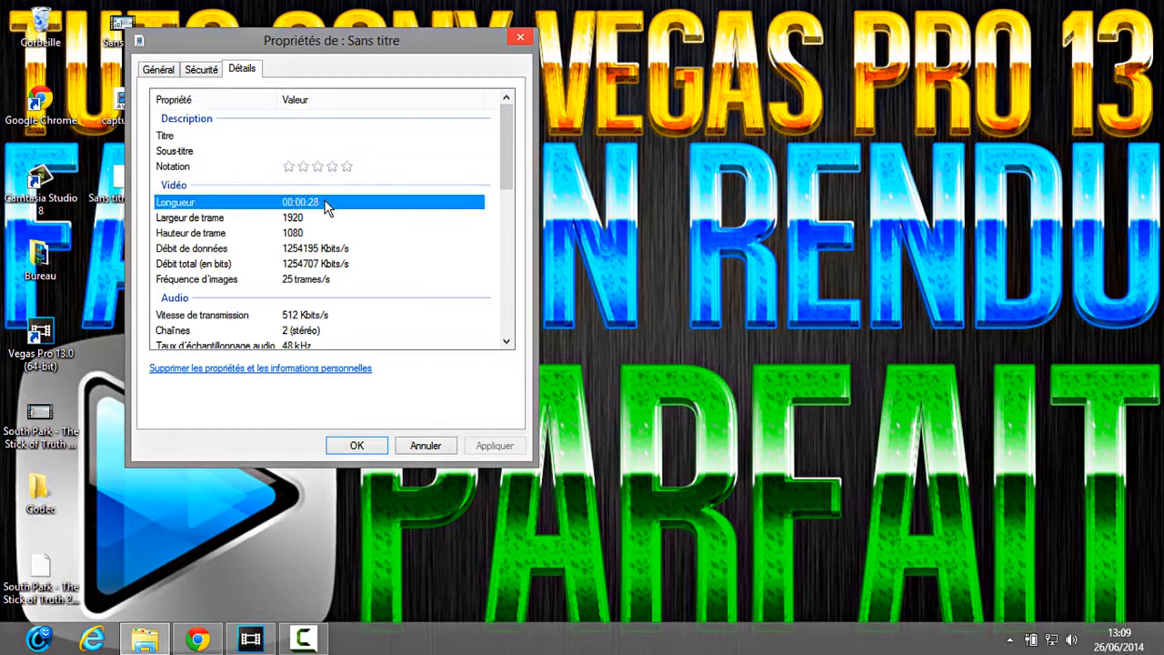
# Switch to Chrome and work out 30 x 60 in a new tab, replacing the expression with 1800.
pyautogui.click(202, 647)
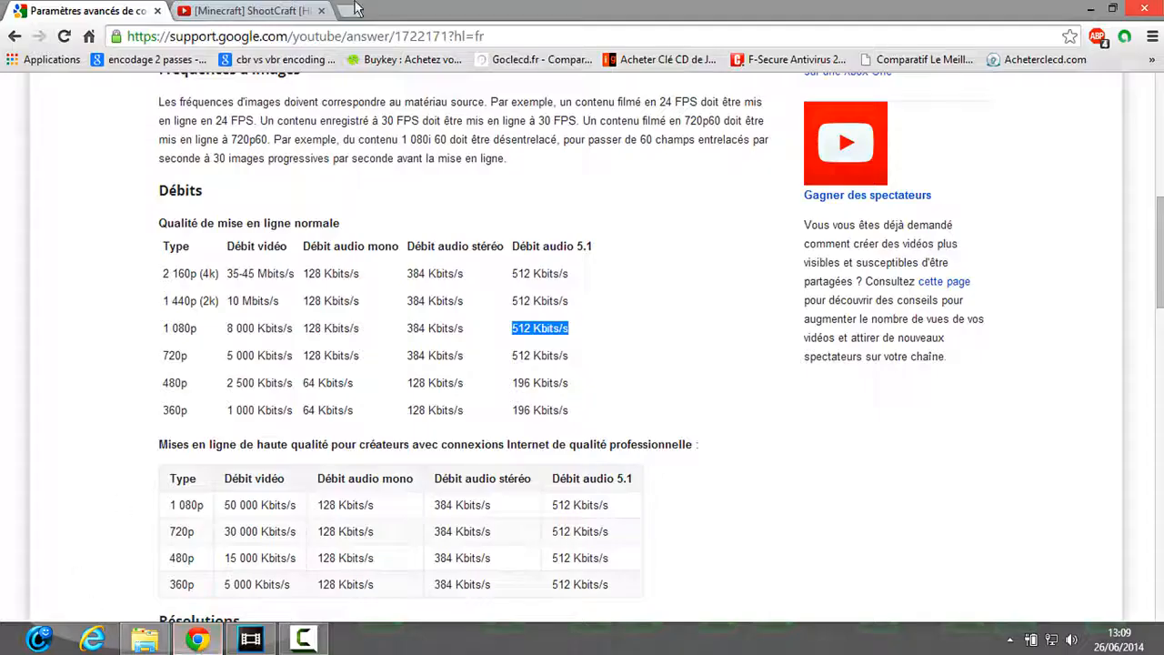
pyautogui.click(351, 13)
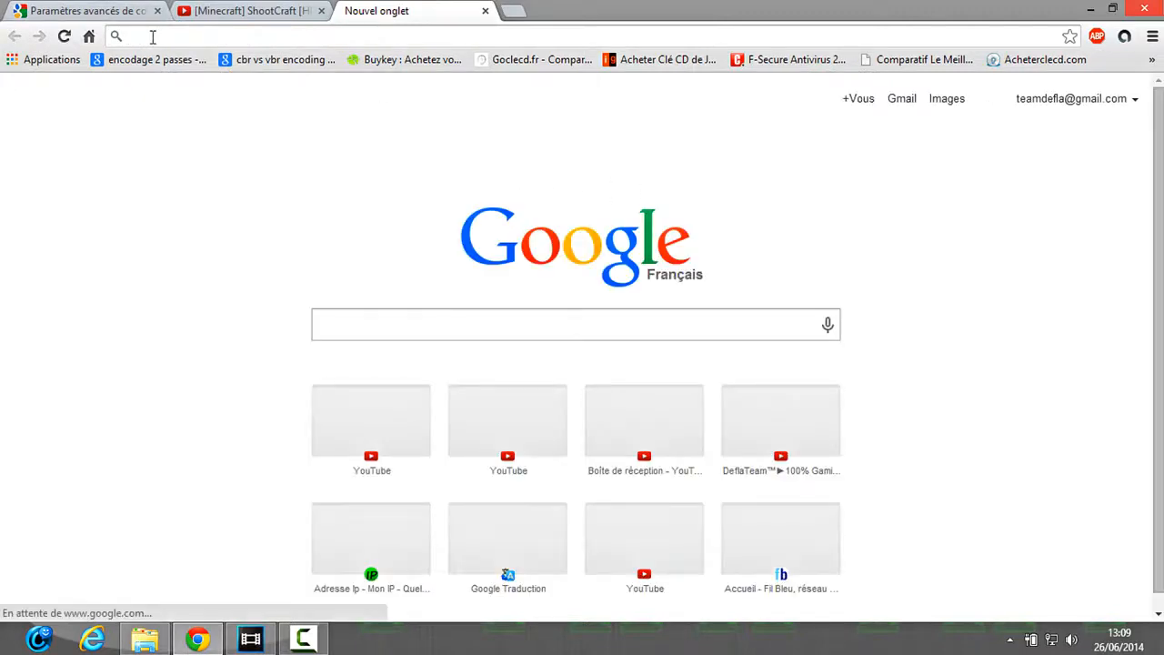
pyautogui.write('30 x')
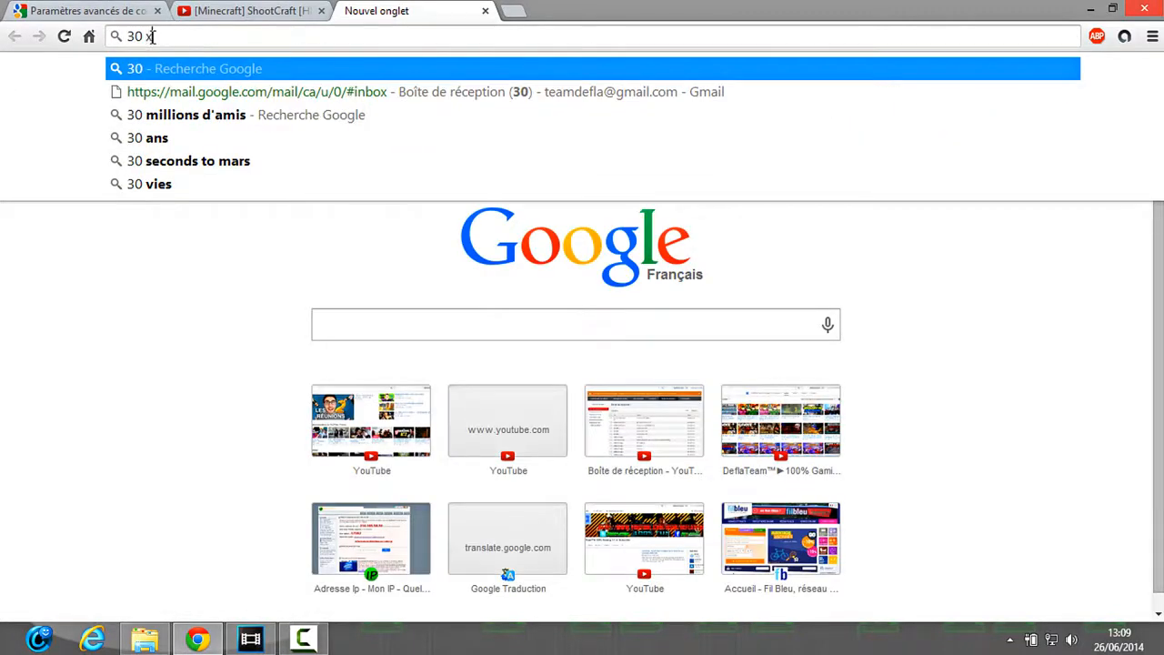
pyautogui.write(' 60')
pyautogui.press('BackSpace')
pyautogui.press('BackSpace')
pyautogui.press('BackSpace')
pyautogui.press('BackSpace')
pyautogui.press('BackSpace')
pyautogui.press('BackSpace')
pyautogui.press('BackSpace')
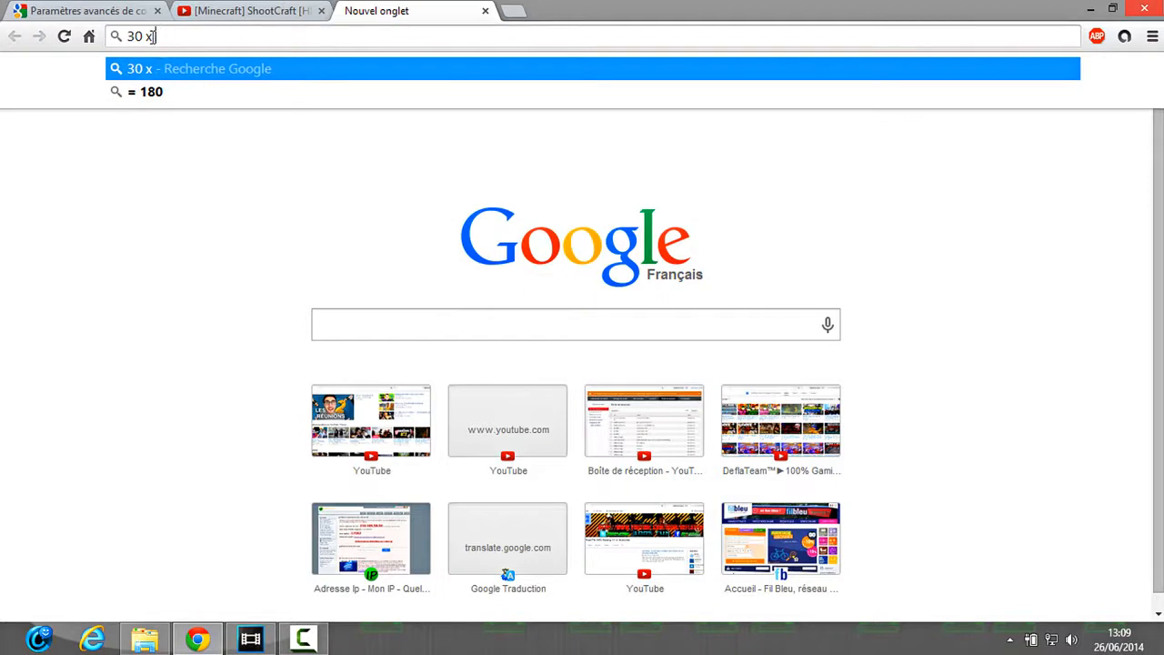
pyautogui.write('1800')
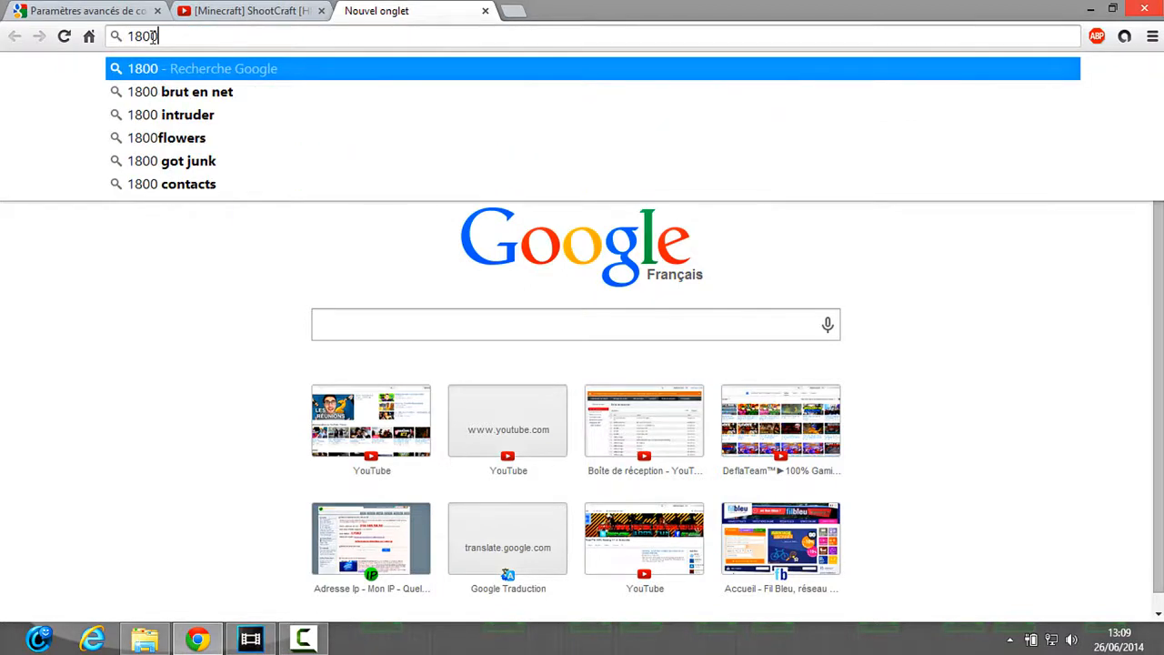
pyautogui.hotkey('shift', 'Left')
pyautogui.hotkey('shift', 'Left')
pyautogui.hotkey('shift', 'Left')
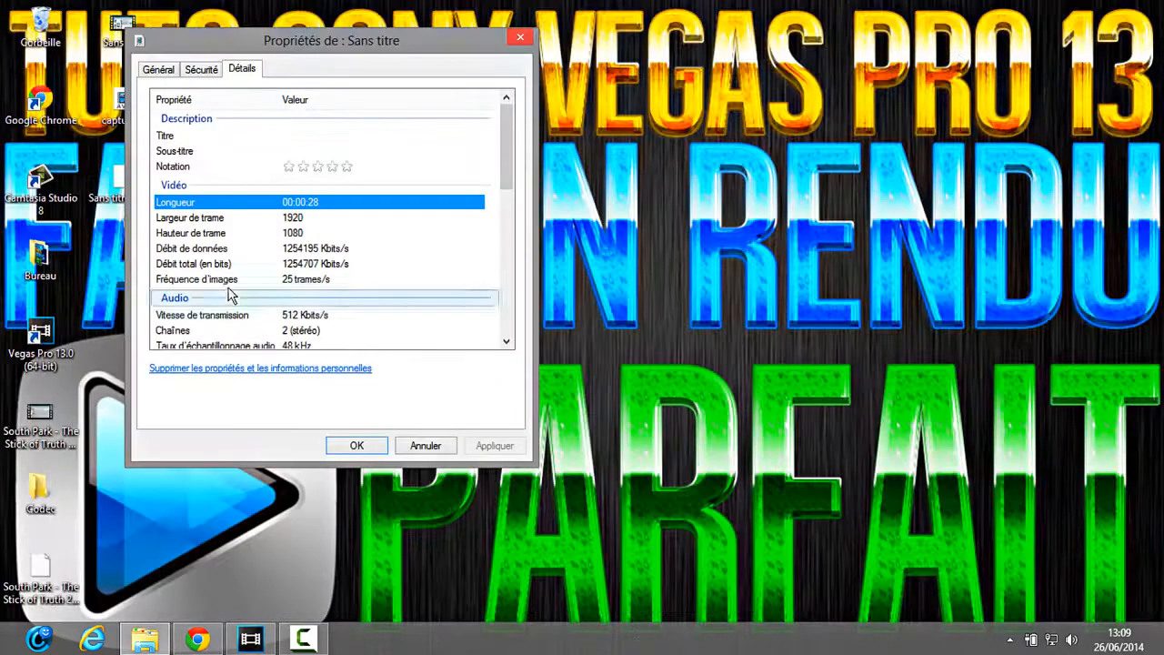
# Check the rendered file's size again in its general properties and close the properties window.
pyautogui.click(158, 70)
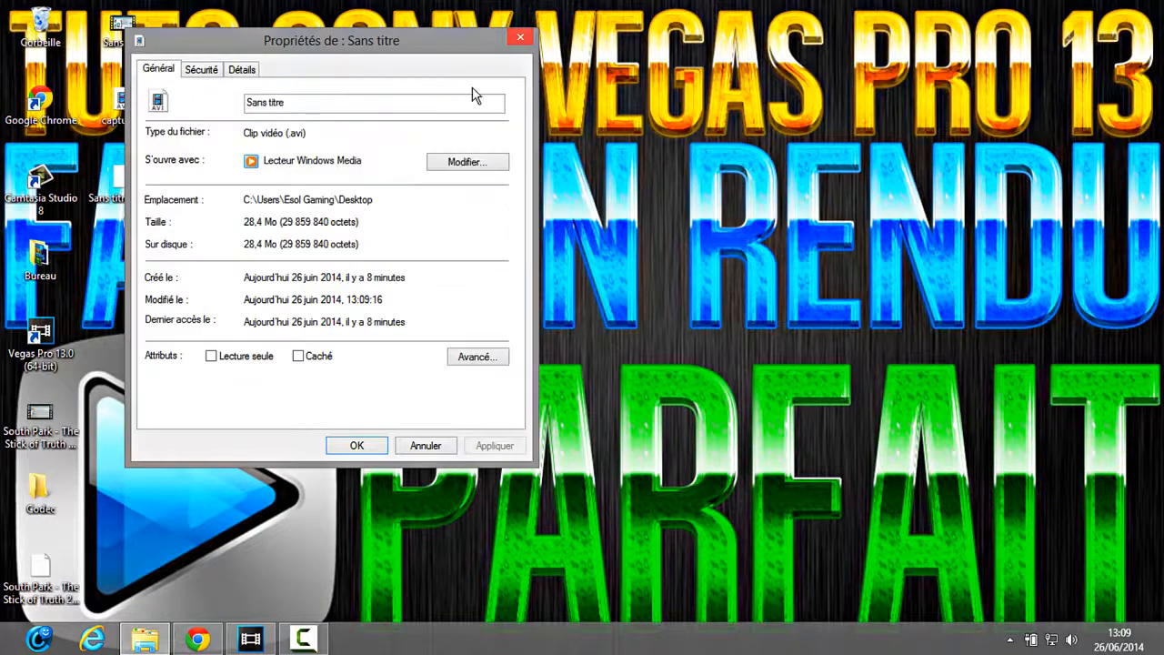
pyautogui.click(522, 38)
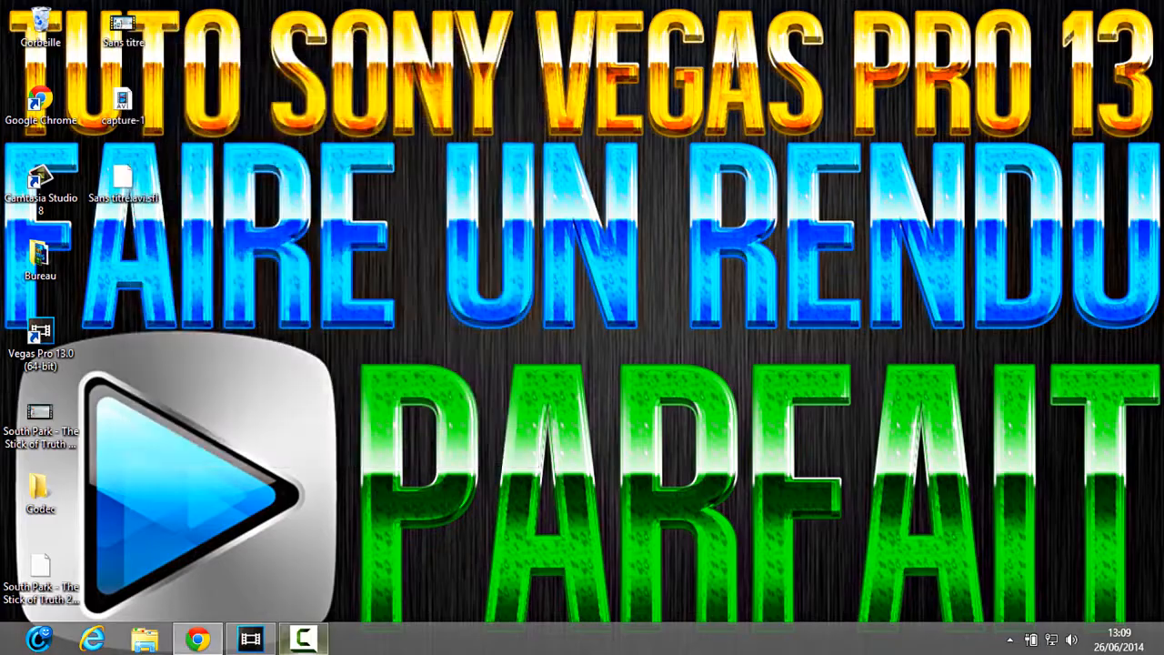
pyautogui.click(251, 638)
pyautogui.click(252, 638)
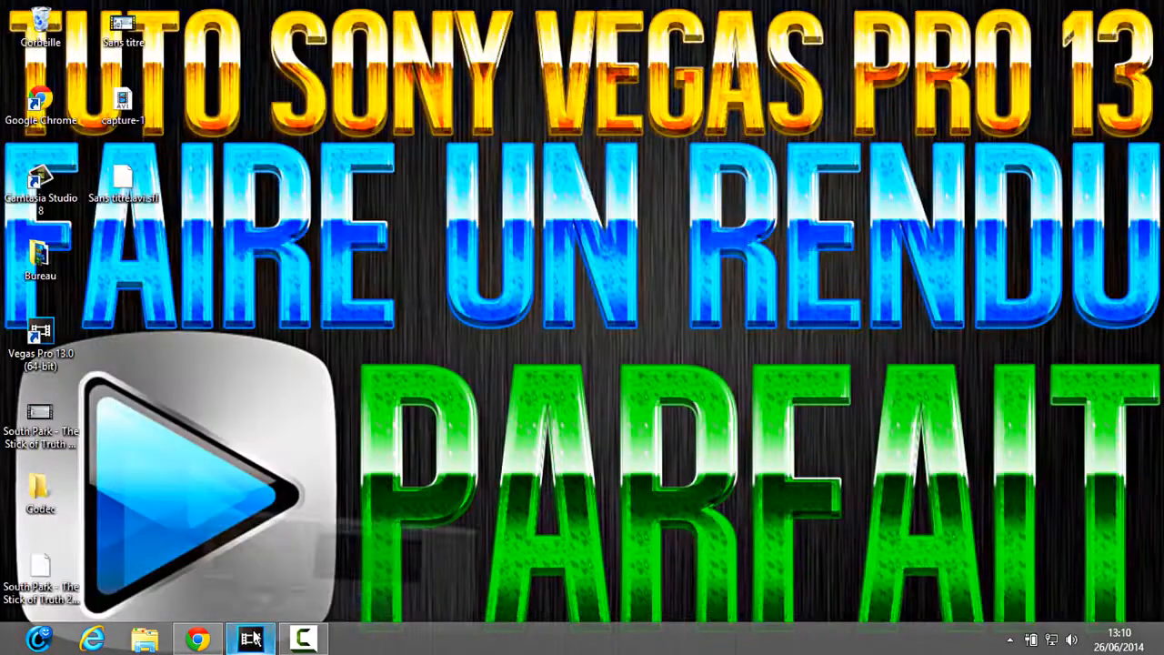
pyautogui.click(252, 639)
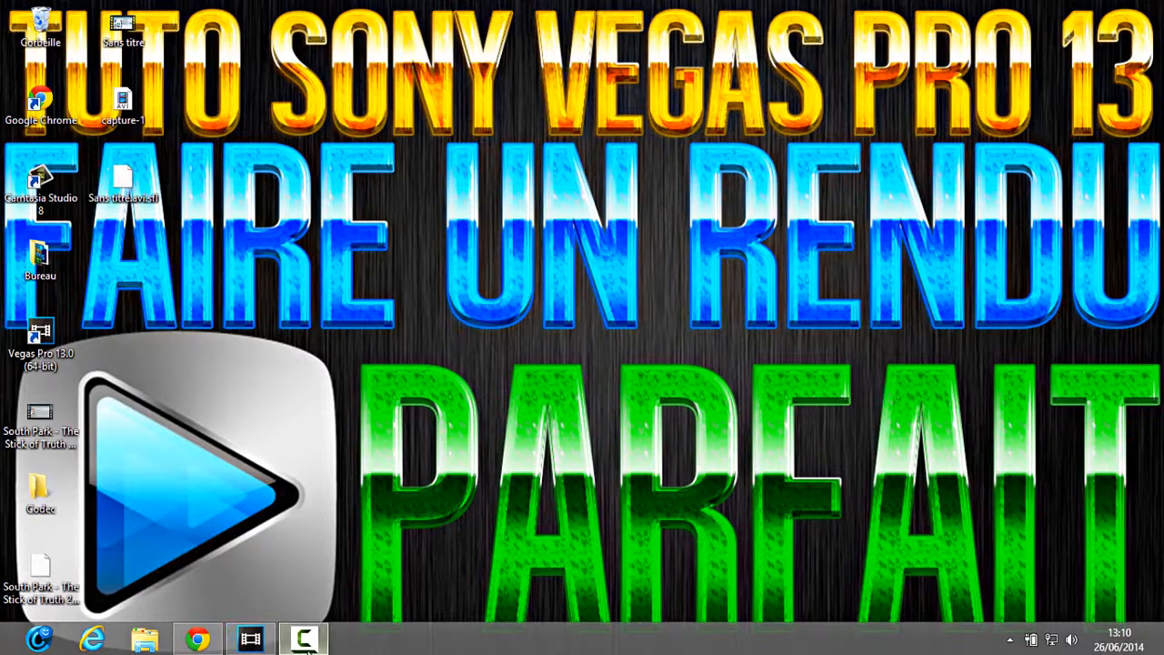
pyautogui.click(304, 639)
pyautogui.moveTo(758, 539); pyautogui.dragTo(933, 546)
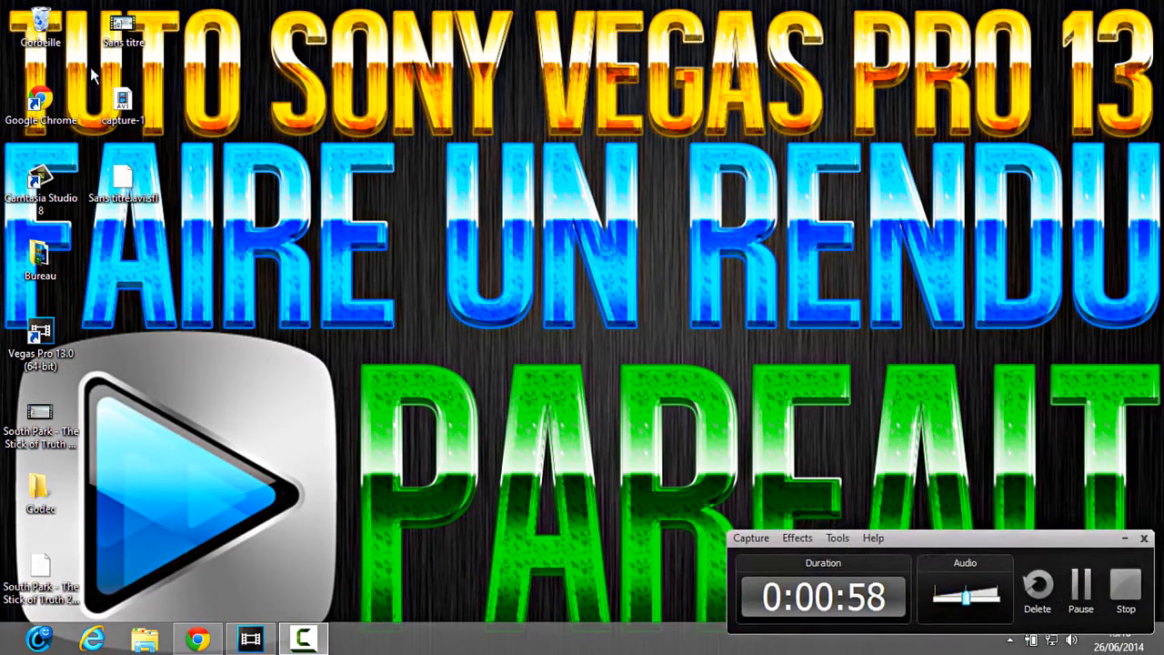
# Play the rendered Sans titre video in Windows Media Player and pause it at 00:01 to inspect the picture quality full screen.
pyautogui.click(126, 27)
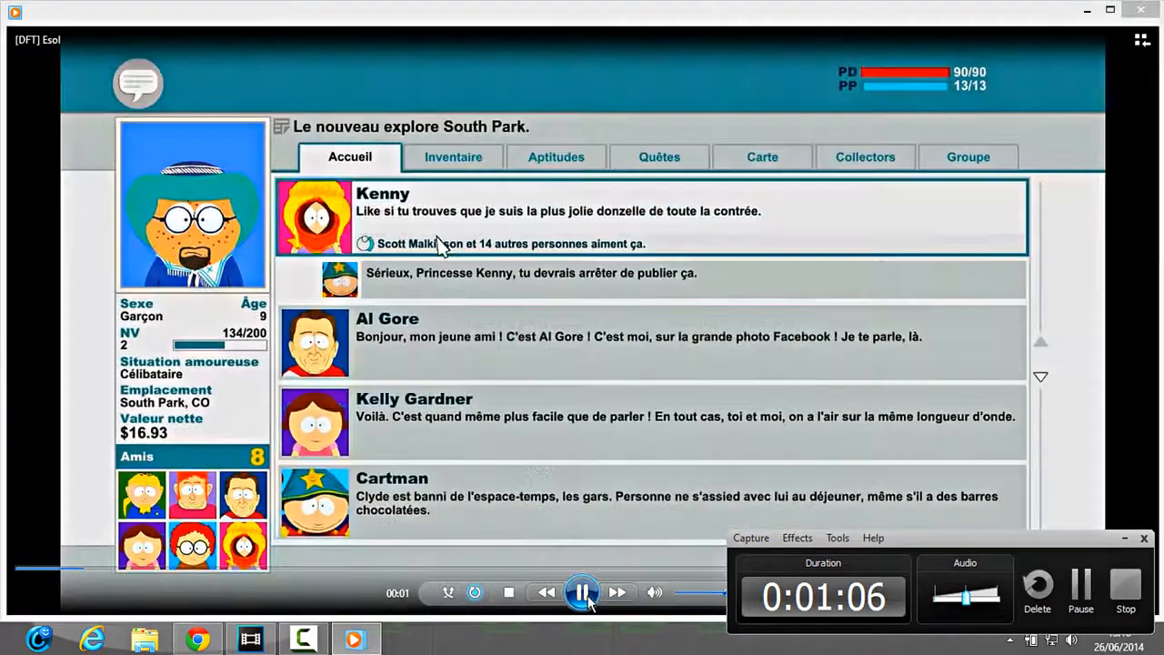
pyautogui.click(583, 593)
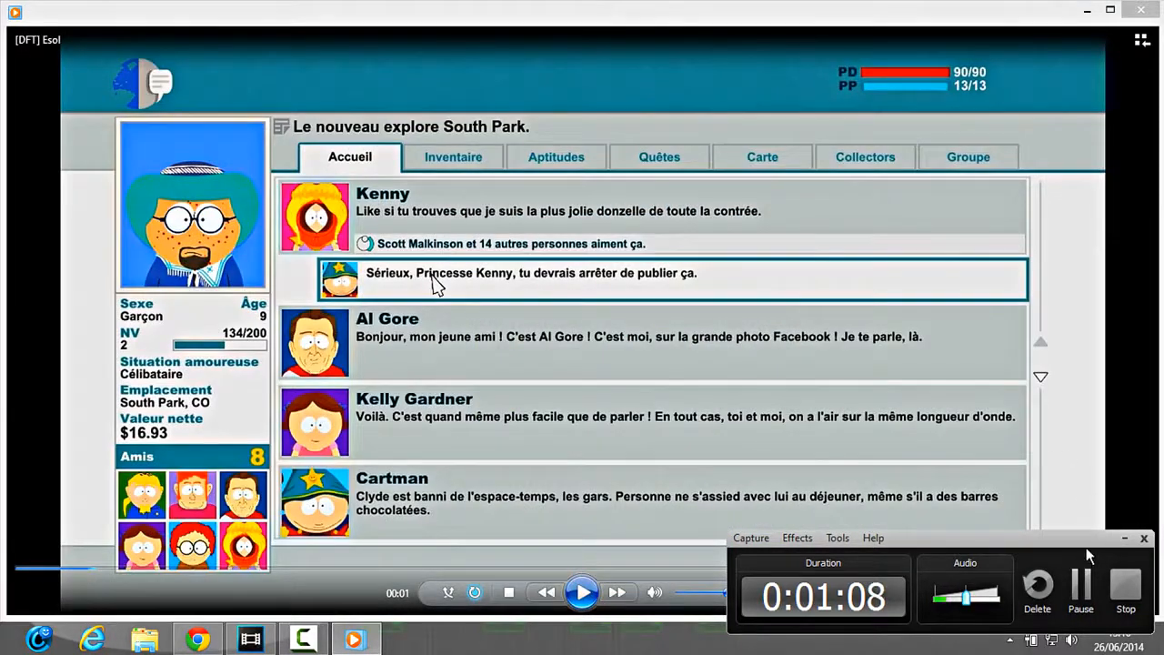
pyautogui.moveTo(1089, 537); pyautogui.dragTo(984, 535)
pyautogui.click(1136, 592)
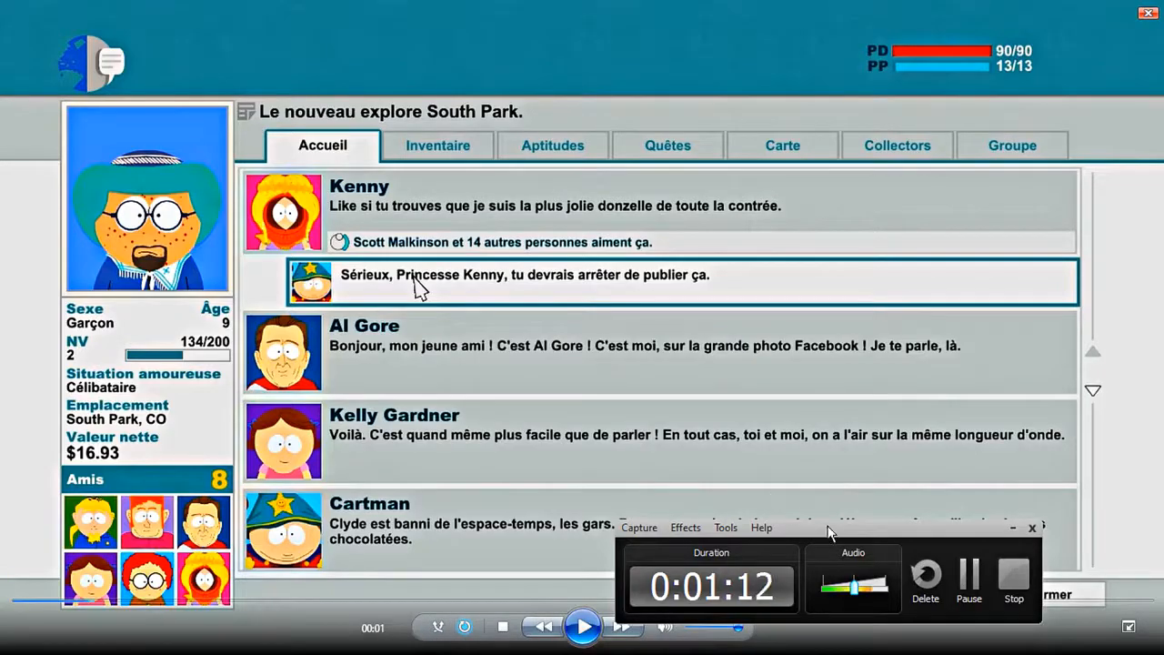
pyautogui.moveTo(881, 533); pyautogui.dragTo(990, 546)
pyautogui.press('Escape')
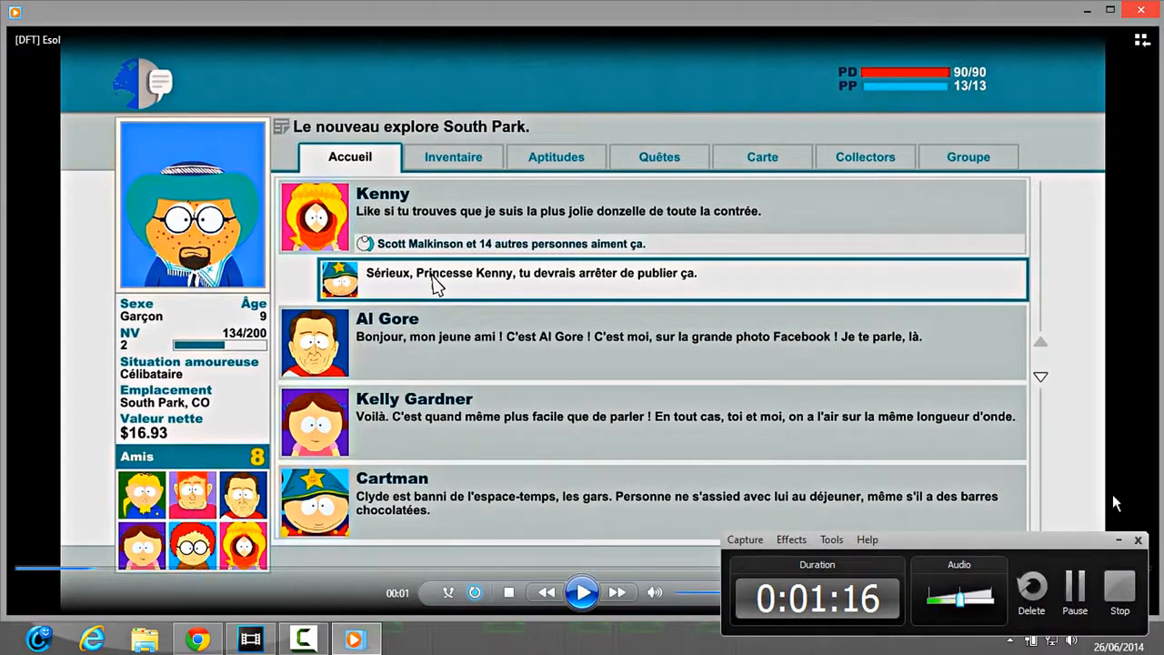
pyautogui.moveTo(1087, 539); pyautogui.dragTo(992, 576)
pyautogui.click(1136, 593)
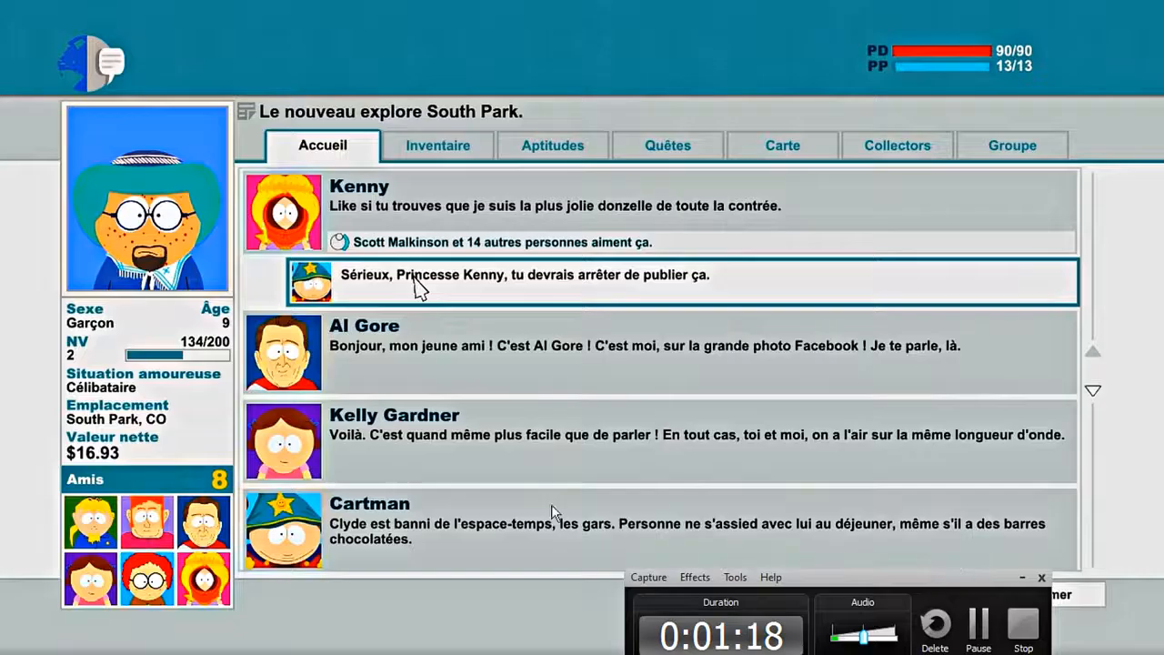